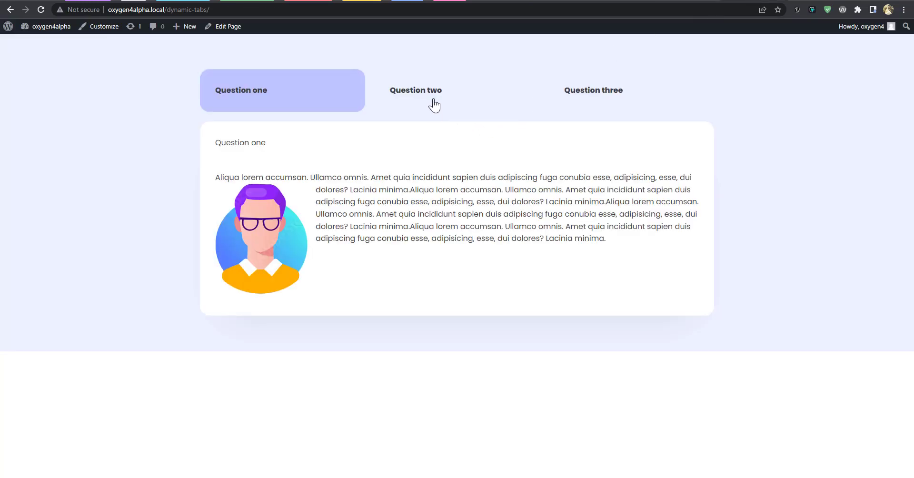
Step: Cycle through the Question two, Question three and Question one tabs twice, ending on Question one
{"action": "left_click", "coordinate": [431, 98]}
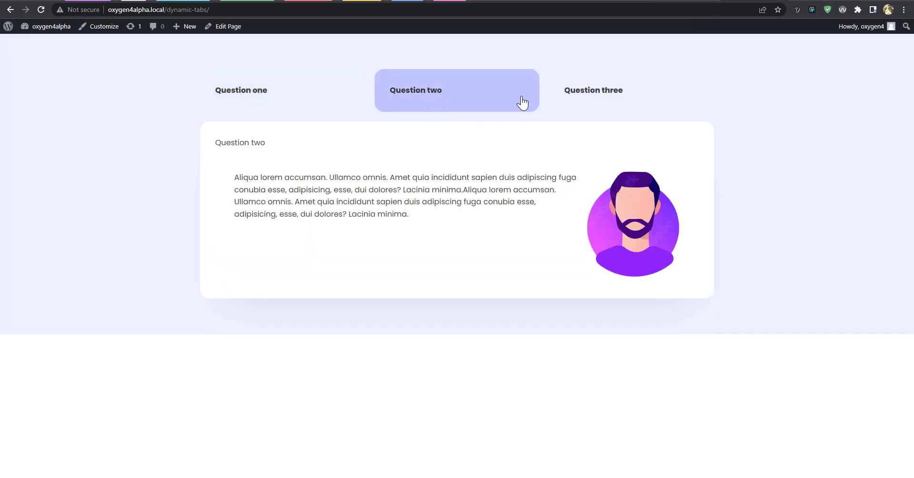
{"action": "left_click", "coordinate": [581, 97]}
{"action": "left_click", "coordinate": [491, 102]}
{"action": "left_click", "coordinate": [285, 98]}
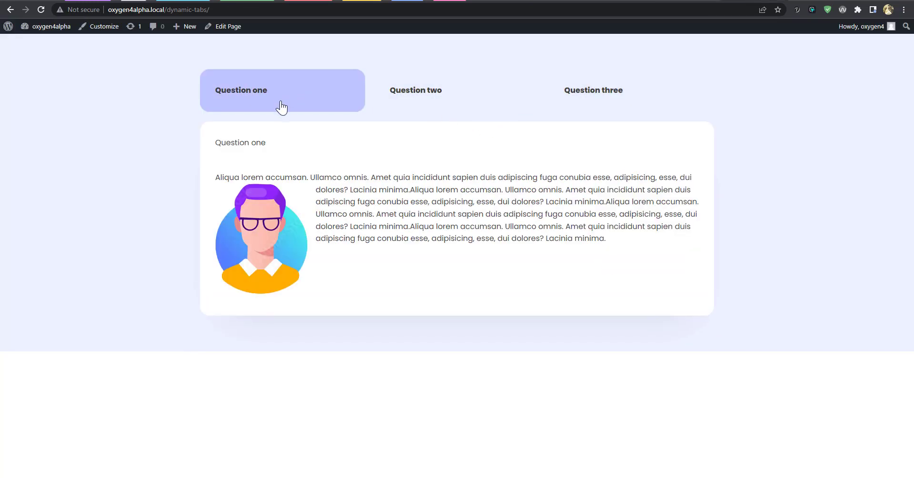
{"action": "left_click", "coordinate": [418, 95]}
{"action": "left_click", "coordinate": [566, 93]}
{"action": "left_click", "coordinate": [470, 95]}
{"action": "left_click", "coordinate": [285, 94]}
Step: Highlight parts of the Question one paragraph, then clear the selection
{"action": "left_click_drag", "start_coordinate": [235, 145], "coordinate": [414, 213]}
{"action": "left_click", "coordinate": [591, 240]}
{"action": "left_click_drag", "start_coordinate": [611, 240], "coordinate": [235, 170]}
{"action": "left_click", "coordinate": [408, 176]}
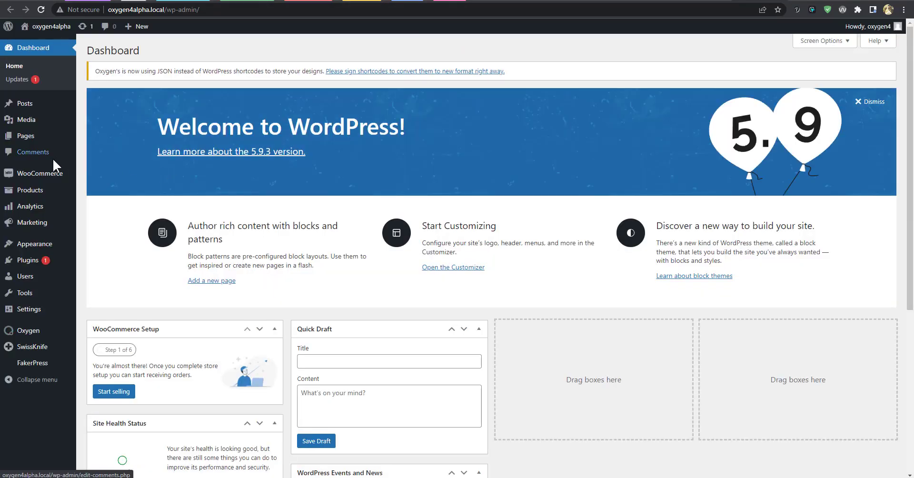
Step: Open the All Posts list and edit the Question one post
{"action": "mouse_move", "coordinate": [29, 102]}
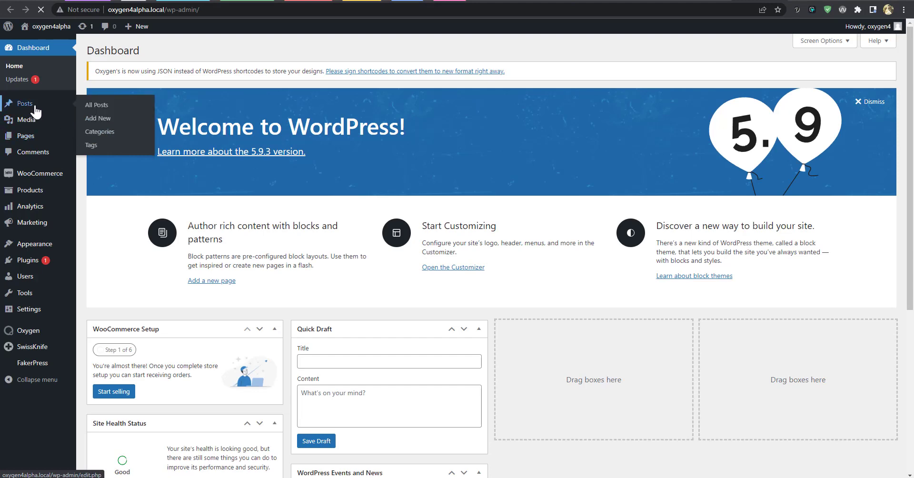
{"action": "left_click", "coordinate": [98, 118]}
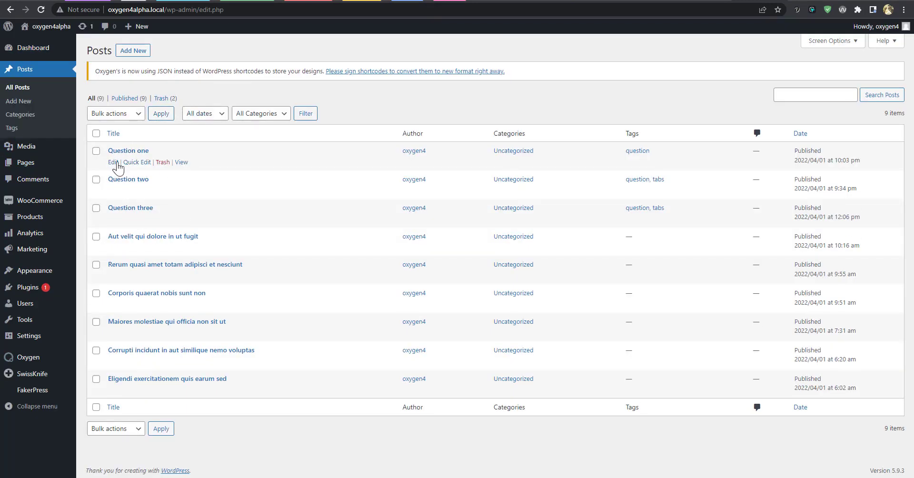
{"action": "left_click", "coordinate": [114, 162]}
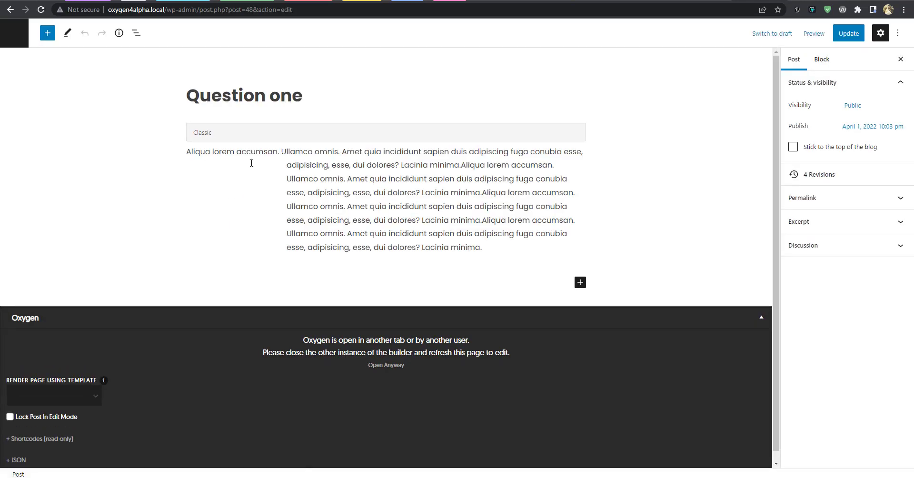
Step: Inspect Question one's content block, then return to the posts list, choosing Leave in the dialog
{"action": "left_click", "coordinate": [344, 194]}
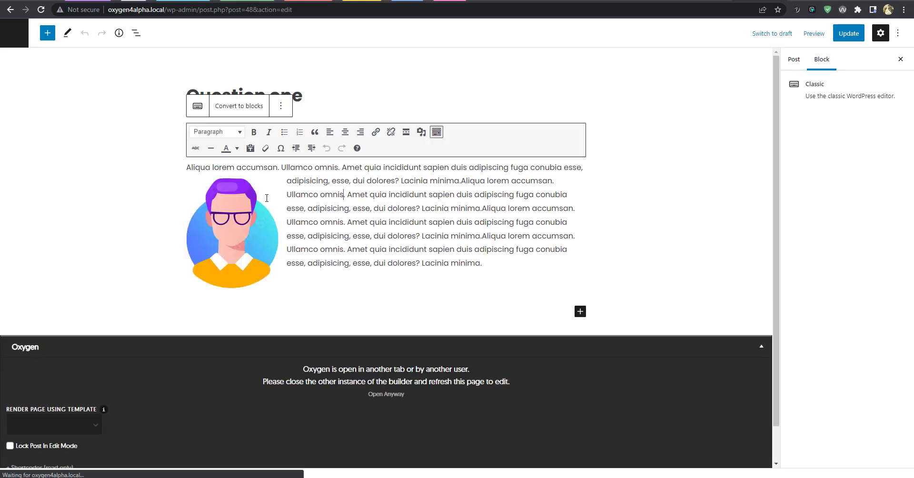
{"action": "left_click", "coordinate": [14, 33]}
{"action": "left_click", "coordinate": [504, 63]}
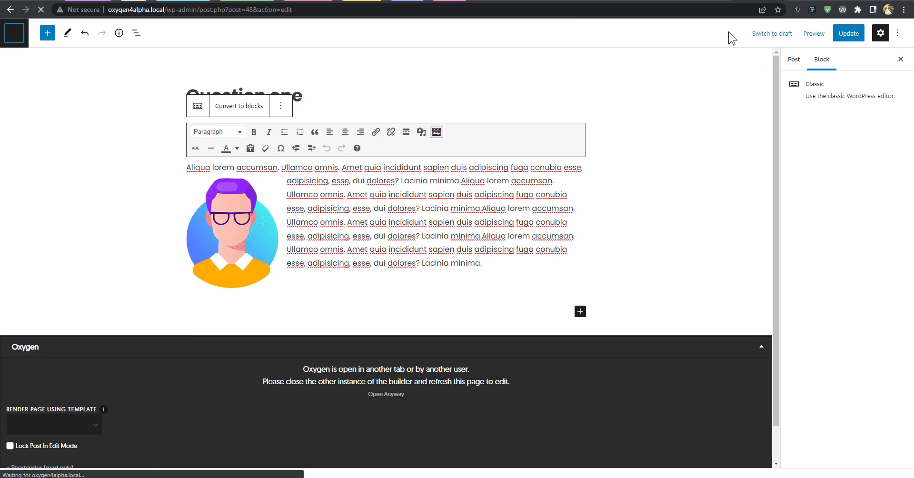
{"action": "left_click", "coordinate": [717, 2]}
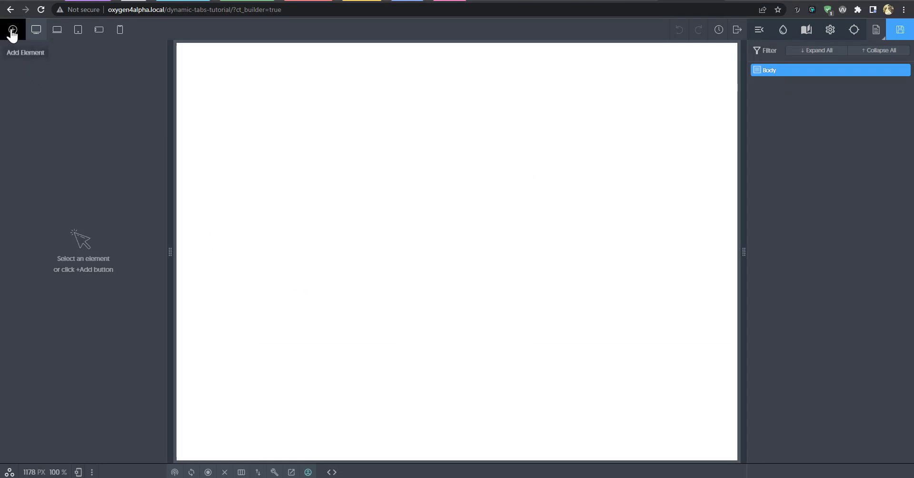
Step: Add a Section with a Div inside it carrying the class section-div
{"action": "left_click", "coordinate": [13, 32]}
{"action": "left_click", "coordinate": [21, 113]}
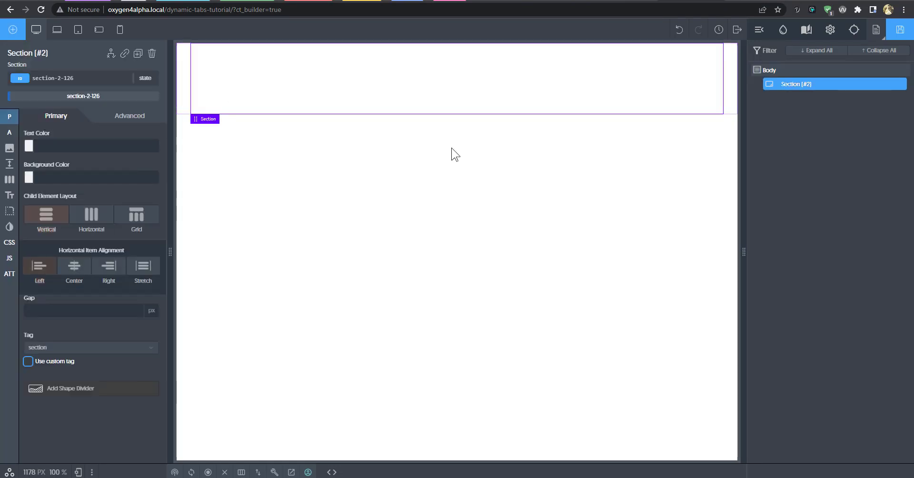
{"action": "left_click", "coordinate": [14, 33]}
{"action": "left_click", "coordinate": [63, 118]}
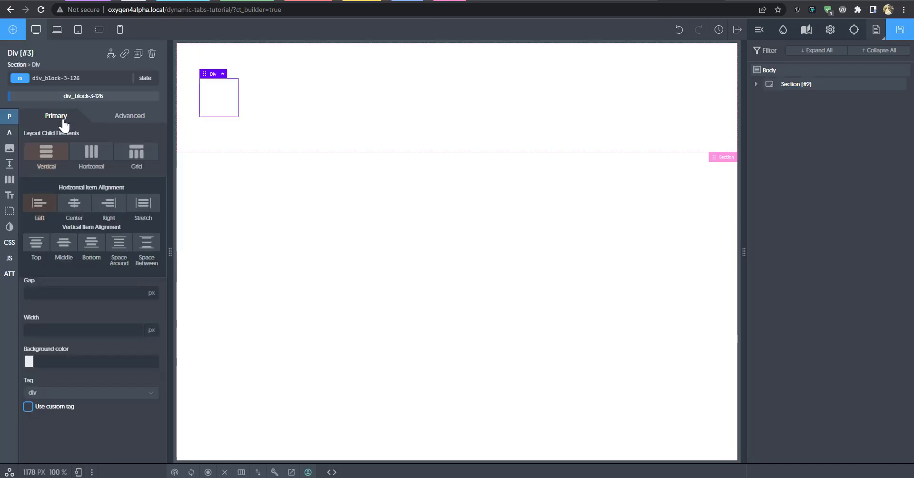
{"action": "left_click", "coordinate": [78, 94]}
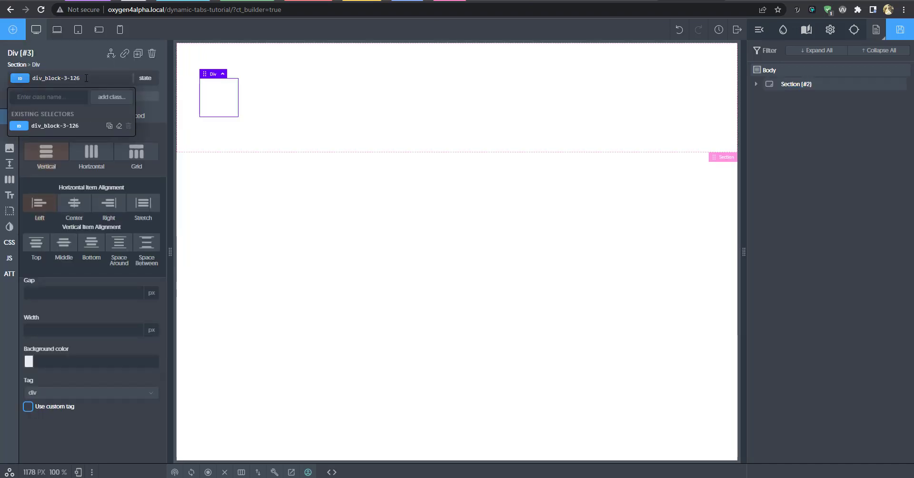
{"action": "type", "text": "sectio"}
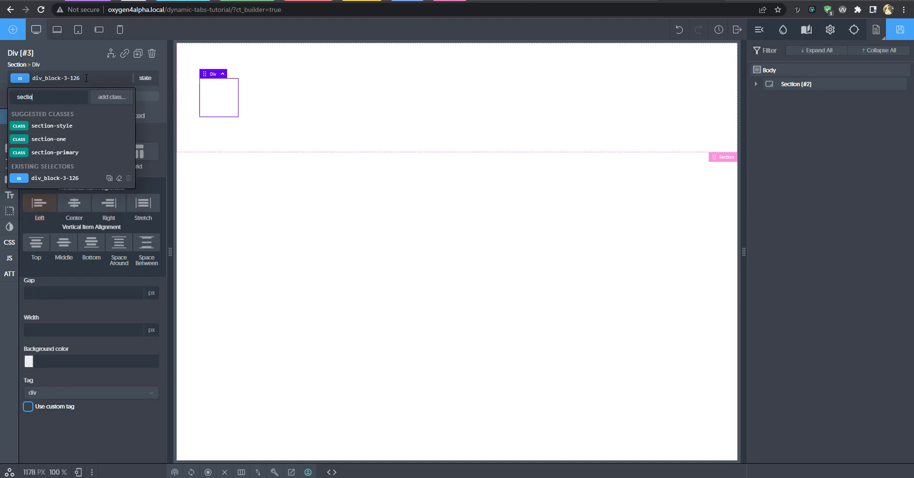
{"action": "type", "text": "n-t"}
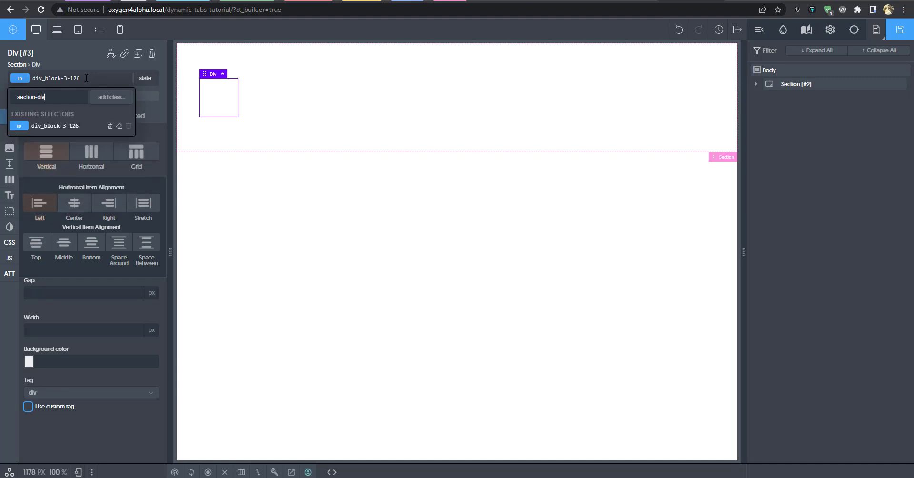
{"action": "key", "text": "Return"}
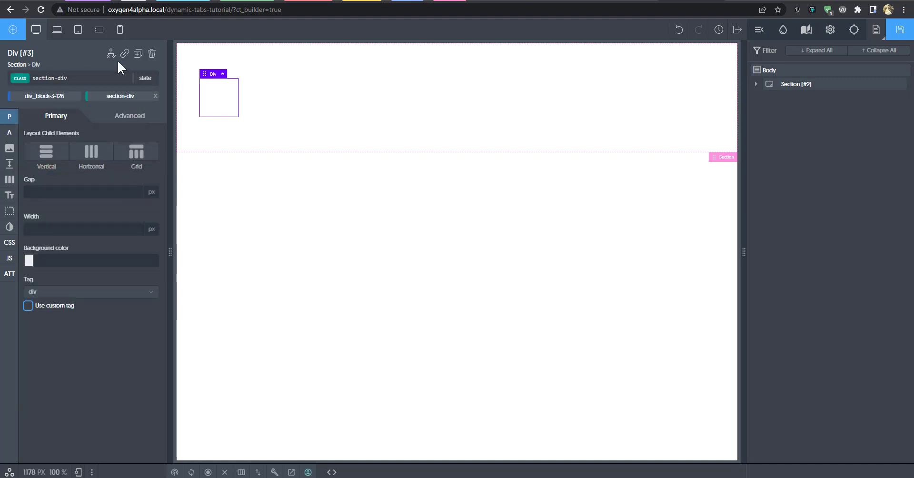
Step: Duplicate the div, then switch the first div's width unit to %
{"action": "left_click", "coordinate": [138, 53]}
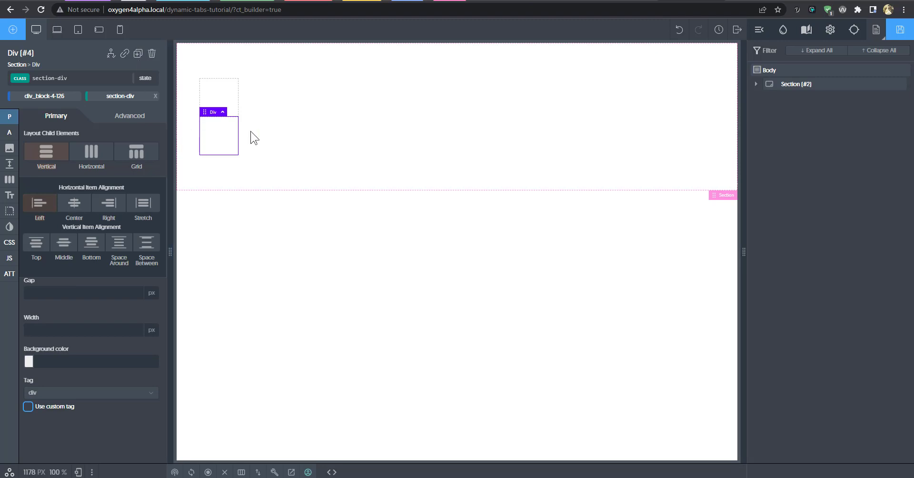
{"action": "left_click", "coordinate": [326, 135]}
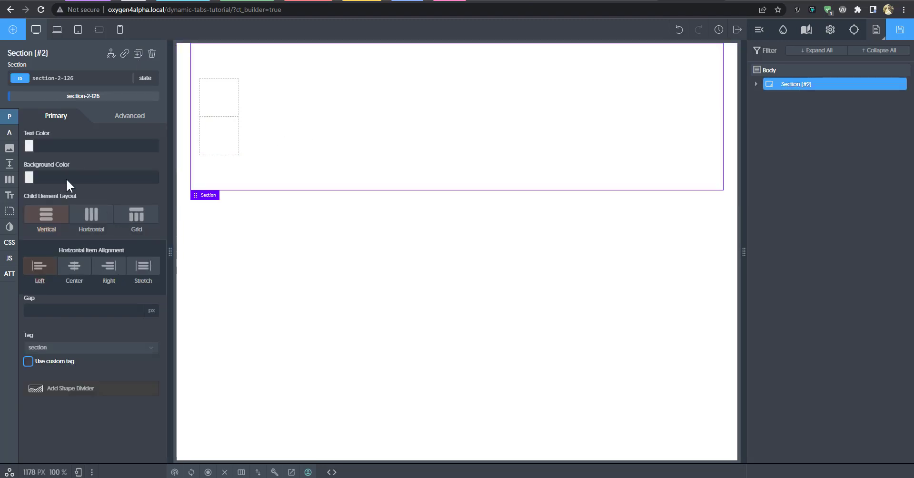
{"action": "left_click", "coordinate": [219, 100]}
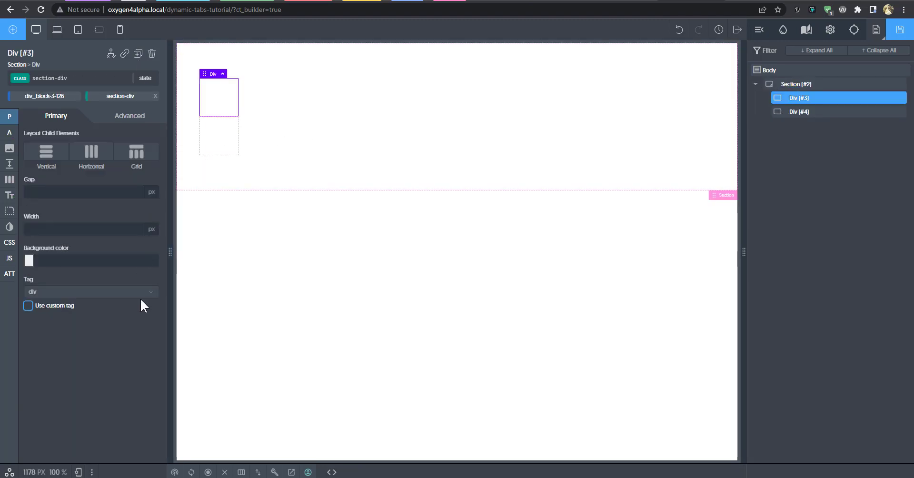
{"action": "left_click", "coordinate": [152, 229]}
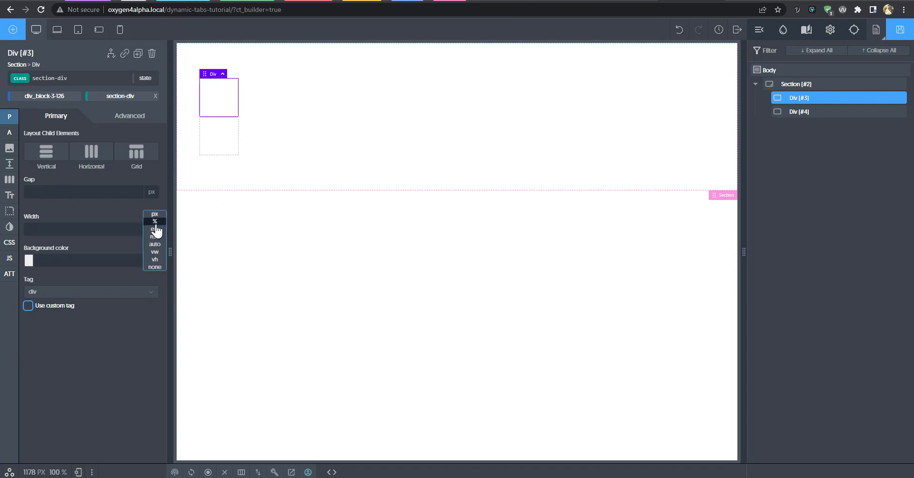
{"action": "left_click", "coordinate": [155, 221]}
Step: Enter 100 as the first div's width and add a Dynamic Data Repeater inside it
{"action": "type", "text": "100"}
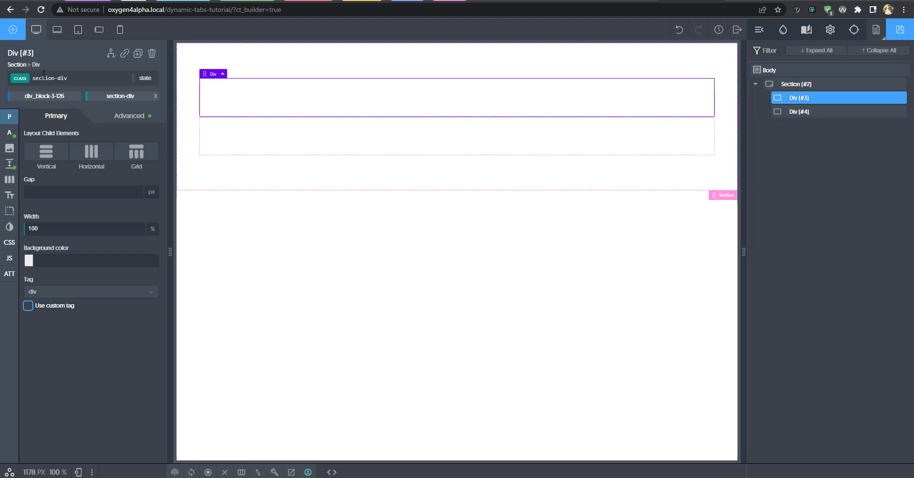
{"action": "left_click", "coordinate": [13, 29]}
{"action": "left_click", "coordinate": [58, 74]}
{"action": "left_click", "coordinate": [65, 92]}
{"action": "left_click", "coordinate": [24, 76]}
Step: Add a second Repeater inside the second div
{"action": "left_click", "coordinate": [764, 98]}
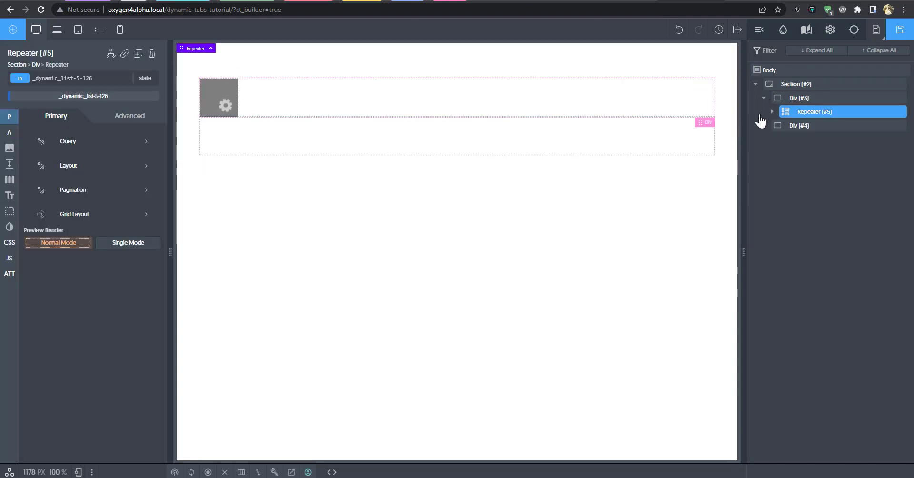
{"action": "left_click", "coordinate": [796, 127]}
{"action": "left_click", "coordinate": [12, 30]}
{"action": "left_click", "coordinate": [71, 76]}
{"action": "left_click", "coordinate": [65, 92]}
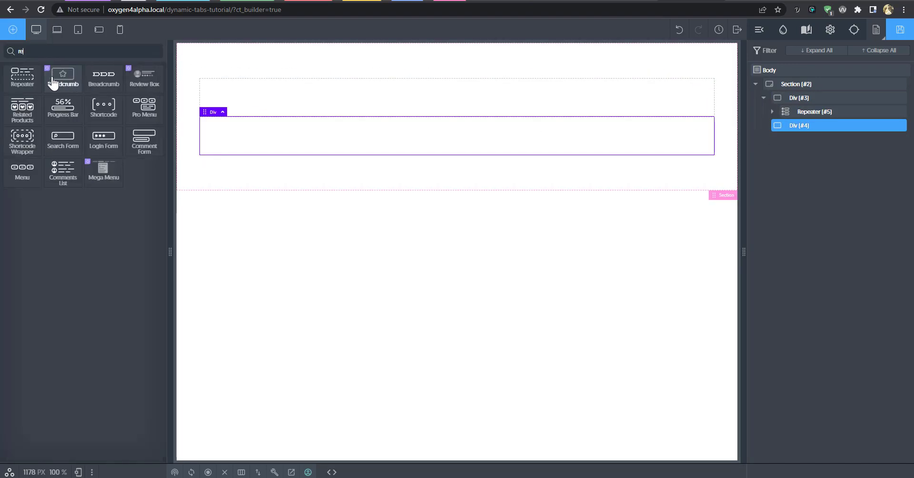
{"action": "left_click", "coordinate": [24, 76]}
{"action": "left_click", "coordinate": [763, 125]}
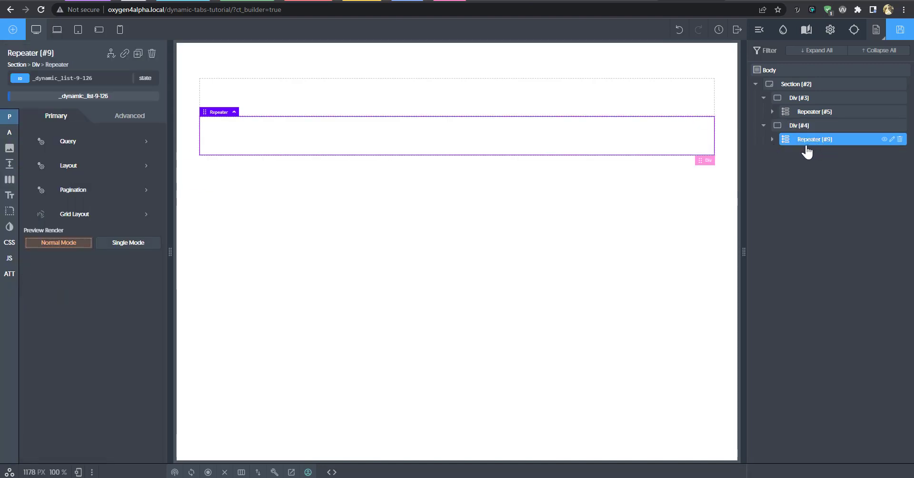
Step: Replace the second repeater's ID with tabs-content-wrapper
{"action": "left_click", "coordinate": [94, 93]}
{"action": "left_click", "coordinate": [101, 77]}
{"action": "key", "text": "ctrl+a"}
{"action": "type", "text": "ta"}
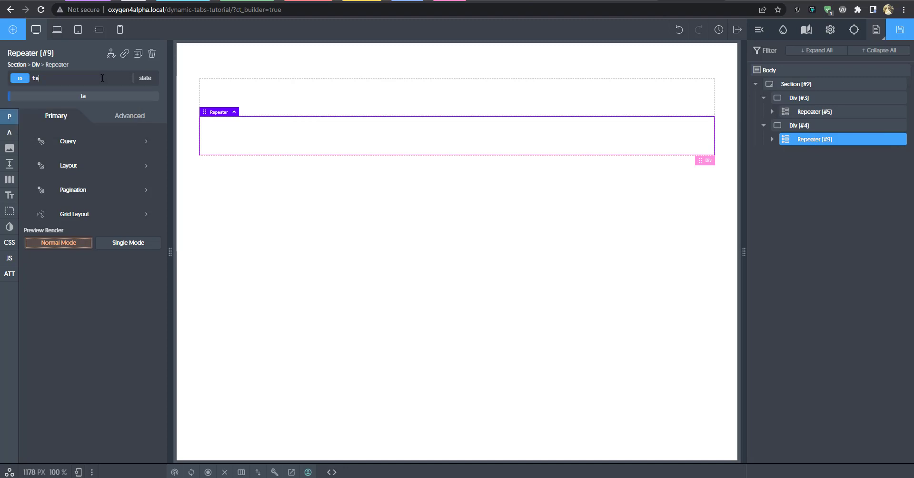
{"action": "type", "text": "bs-content-wrapper"}
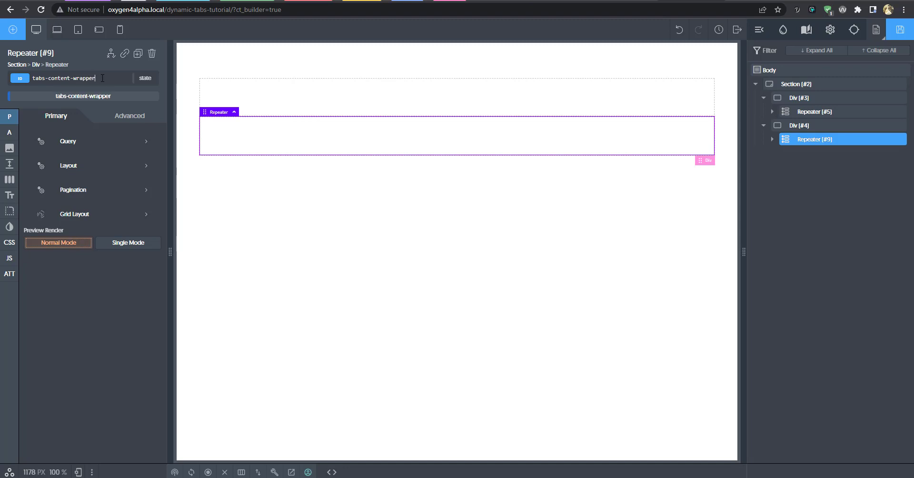
{"action": "left_click", "coordinate": [807, 113]}
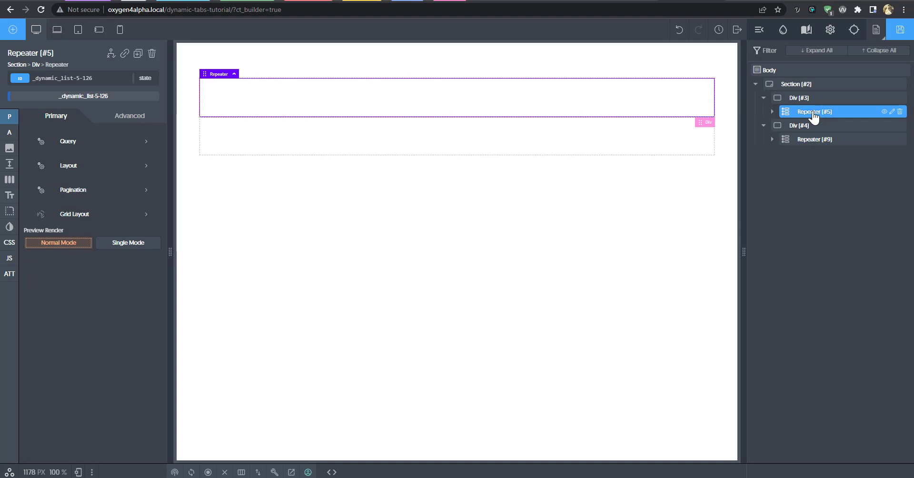
Step: Rename the first div to Tabs
{"action": "left_click", "coordinate": [804, 102]}
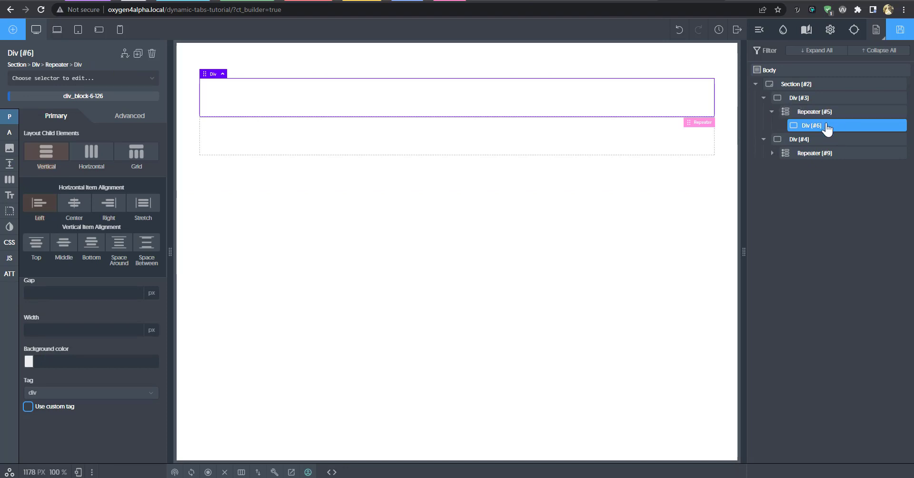
{"action": "left_click", "coordinate": [812, 113]}
{"action": "left_click", "coordinate": [810, 100]}
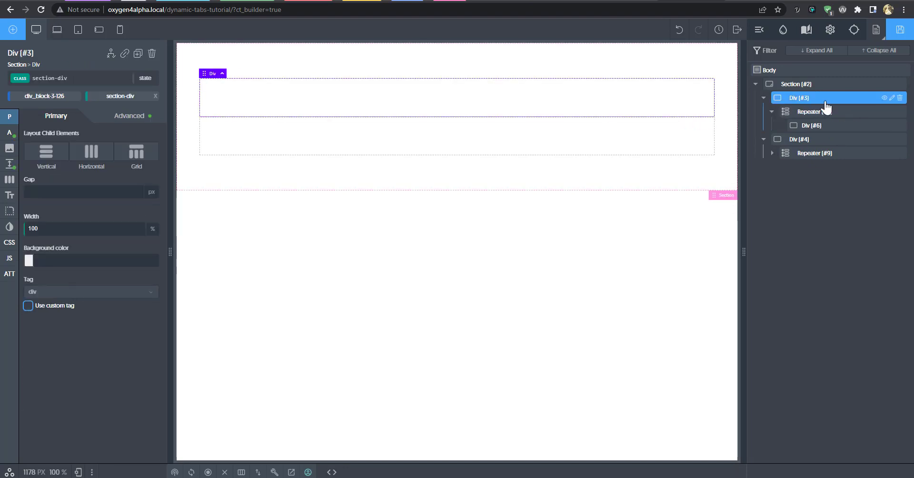
{"action": "left_click", "coordinate": [891, 98]}
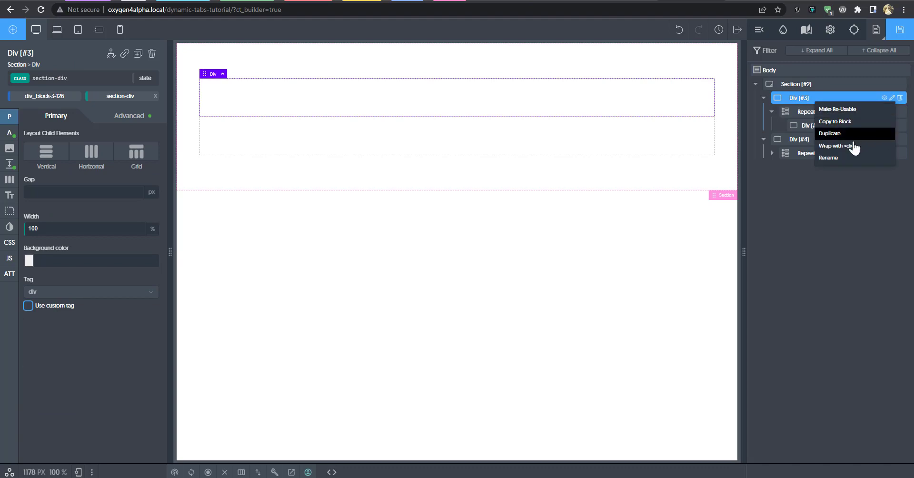
{"action": "left_click", "coordinate": [838, 157]}
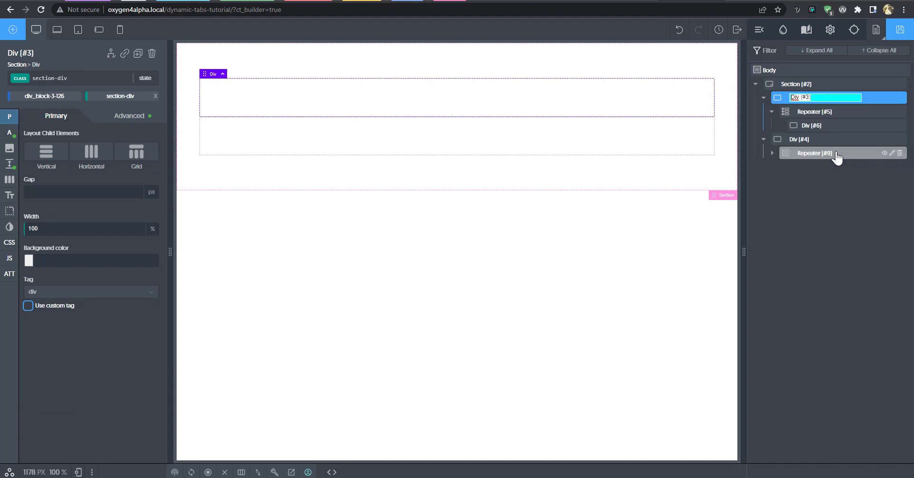
{"action": "type", "text": "Tabs"}
{"action": "key", "text": "Return"}
Step: Rename Div (#4) to 'Tabs content'
{"action": "left_click", "coordinate": [844, 142]}
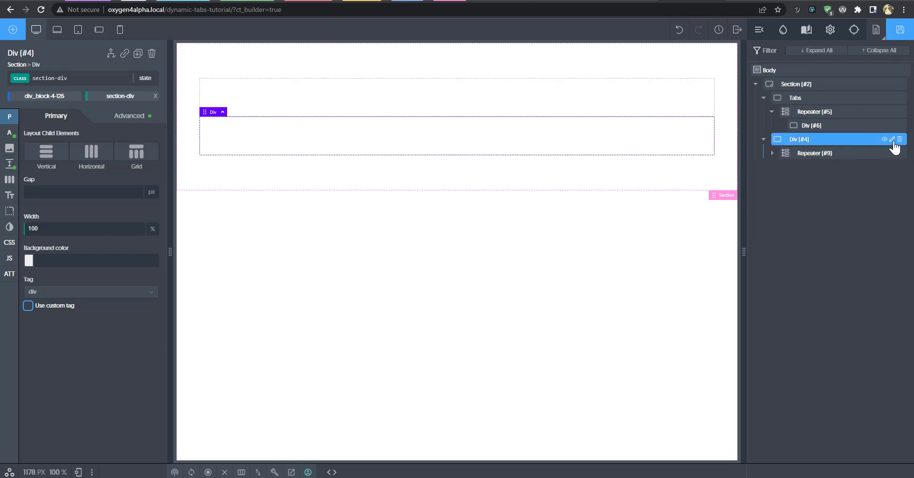
{"action": "left_click", "coordinate": [892, 141]}
{"action": "left_click", "coordinate": [840, 198]}
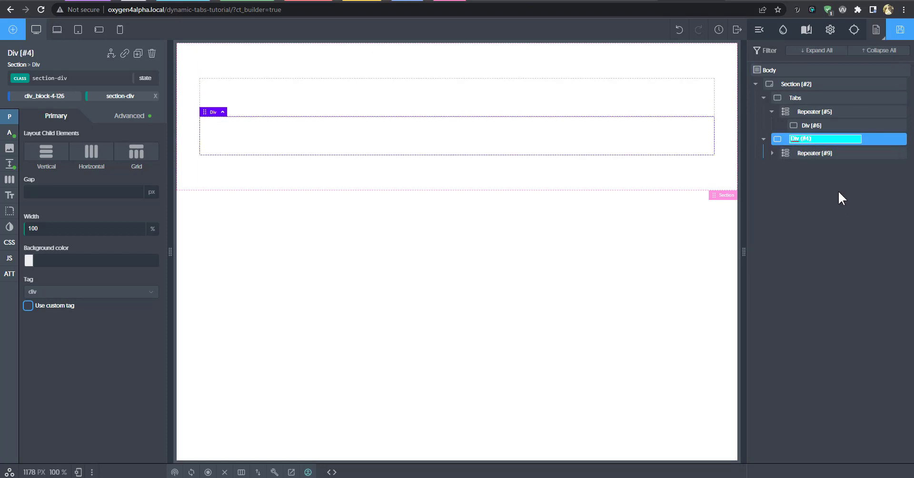
{"action": "type", "text": "Tabs content"}
{"action": "key", "text": "Return"}
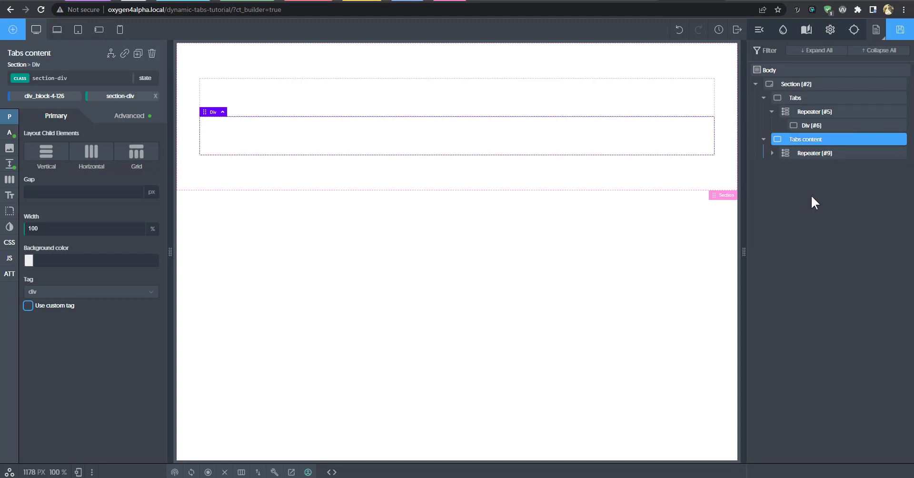
Step: Add the classes oxy-tabs and oxy-tabs-wrapper to Repeater (#5) inside Tabs
{"action": "left_click", "coordinate": [813, 113]}
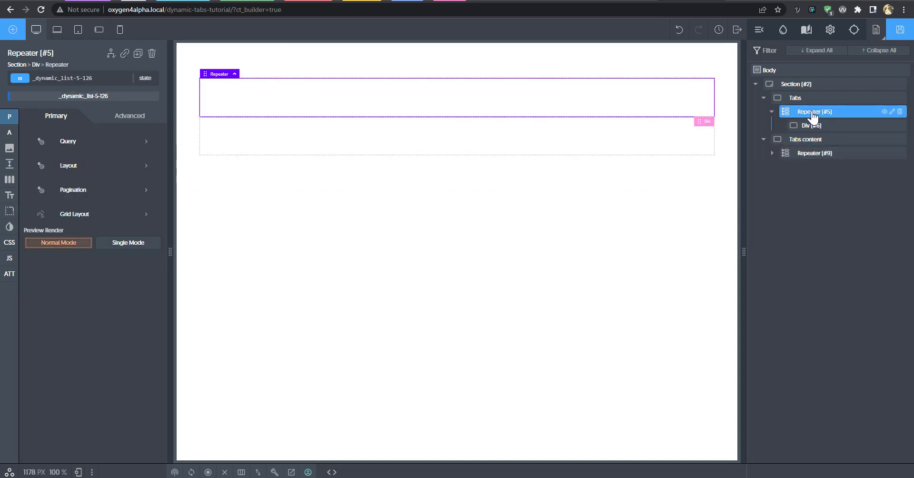
{"action": "left_click", "coordinate": [98, 81]}
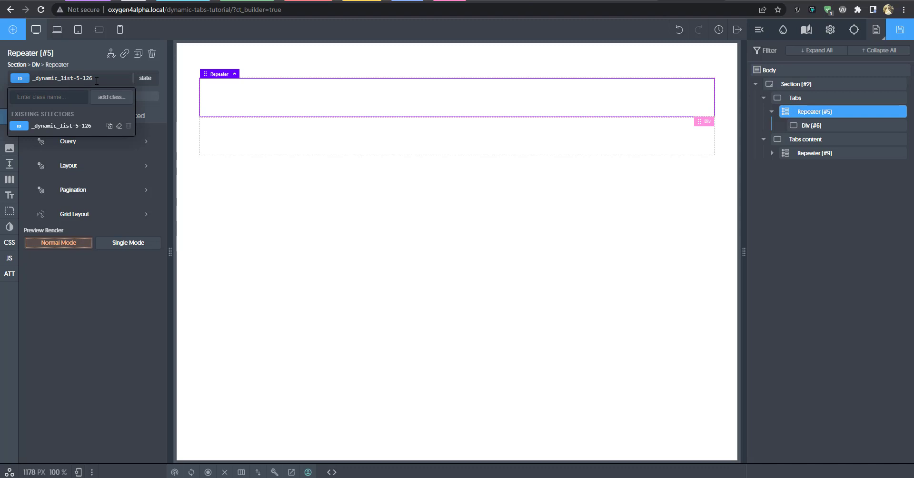
{"action": "type", "text": "oxy-tabs"}
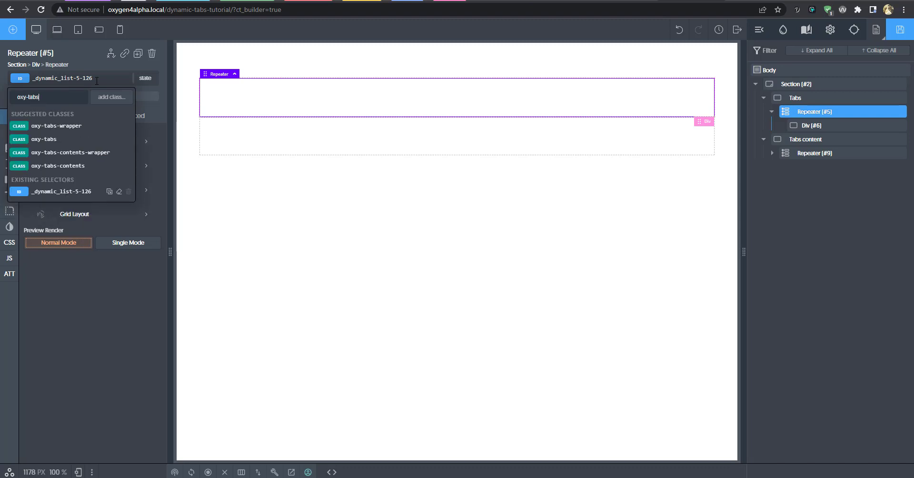
{"action": "key", "text": "Return"}
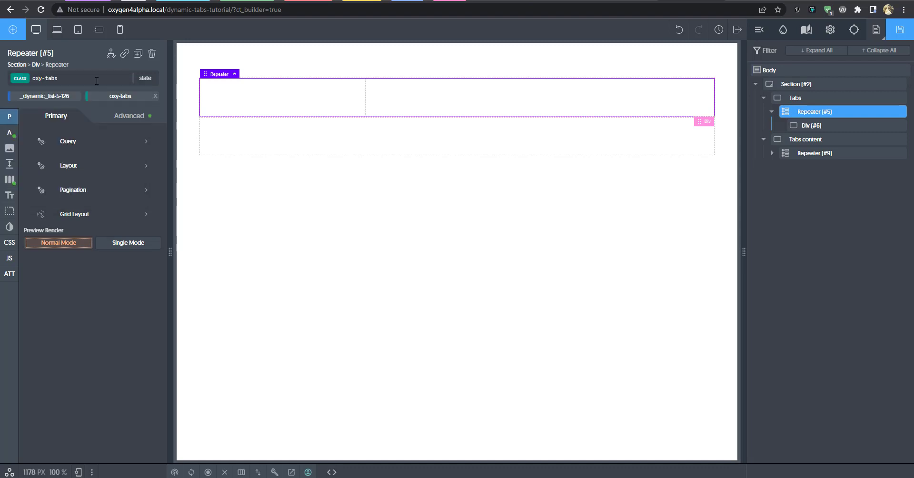
{"action": "left_click", "coordinate": [97, 81]}
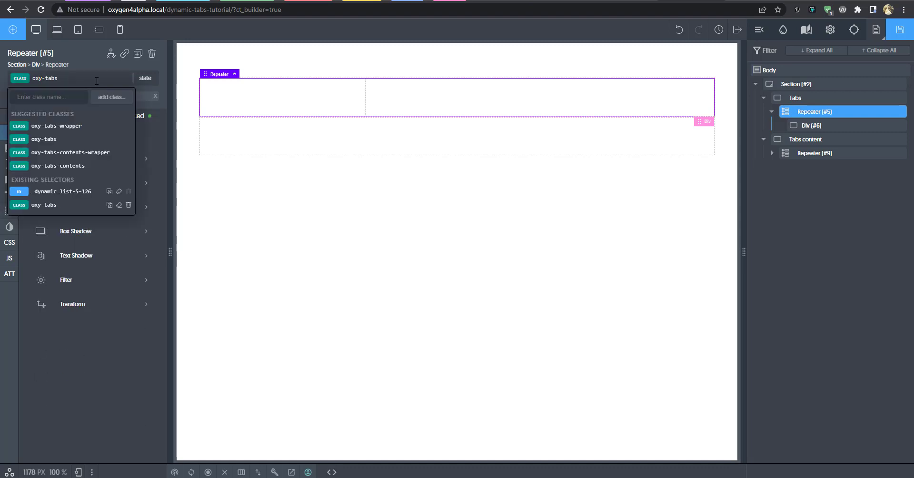
{"action": "type", "text": "oxy-t"}
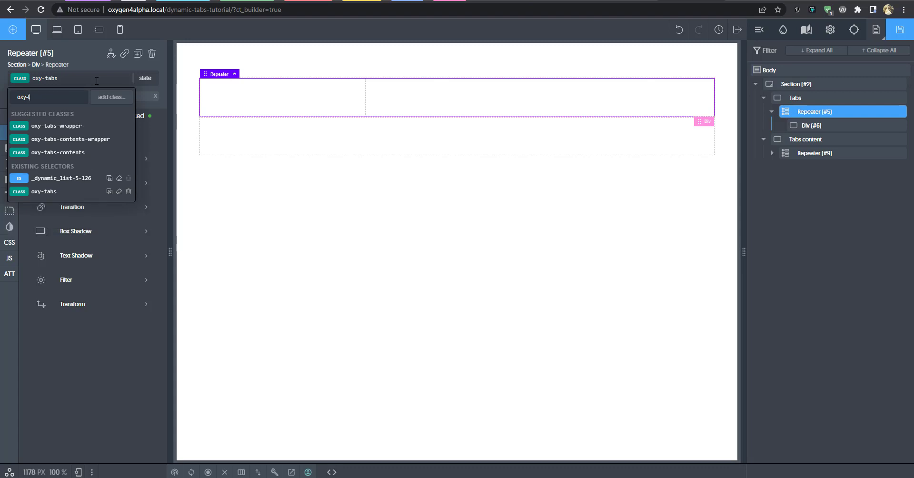
{"action": "type", "text": "abs-wrapper"}
{"action": "key", "text": "Return"}
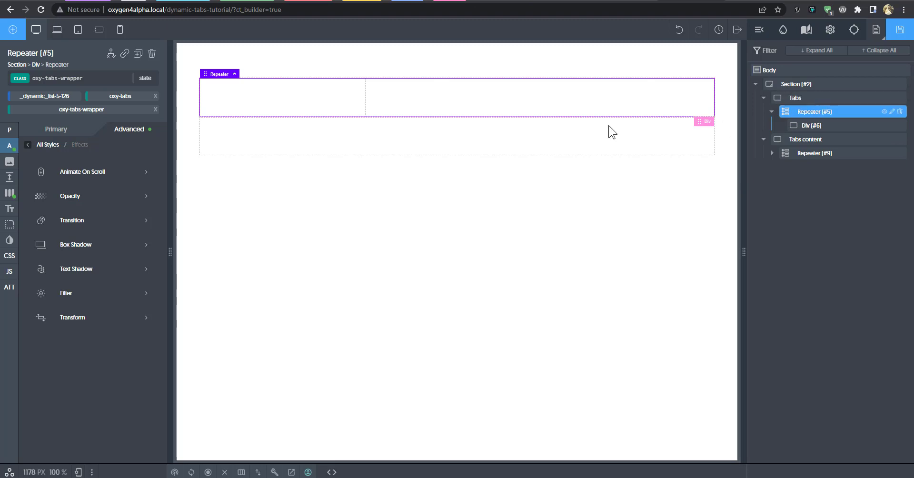
Step: Add a custom attribute named data-oxy-tabs-contents-wrapper to the tabs repeater
{"action": "left_click", "coordinate": [10, 287]}
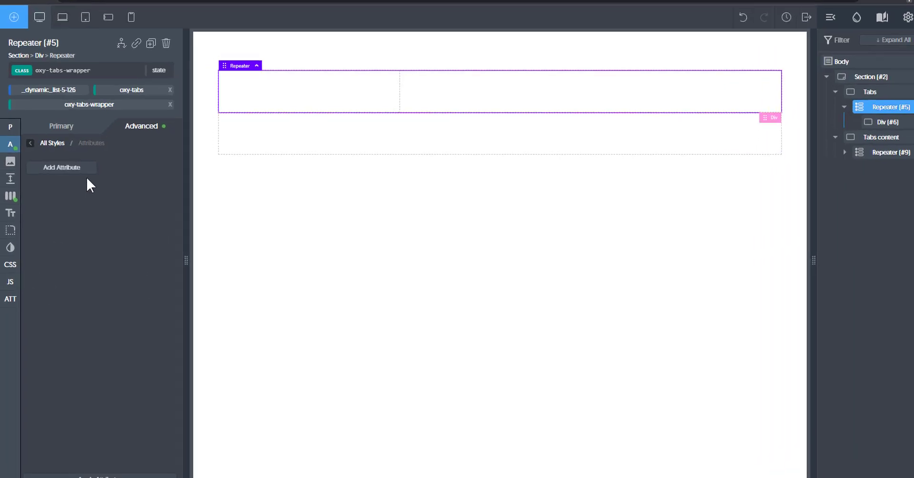
{"action": "left_click", "coordinate": [86, 165]}
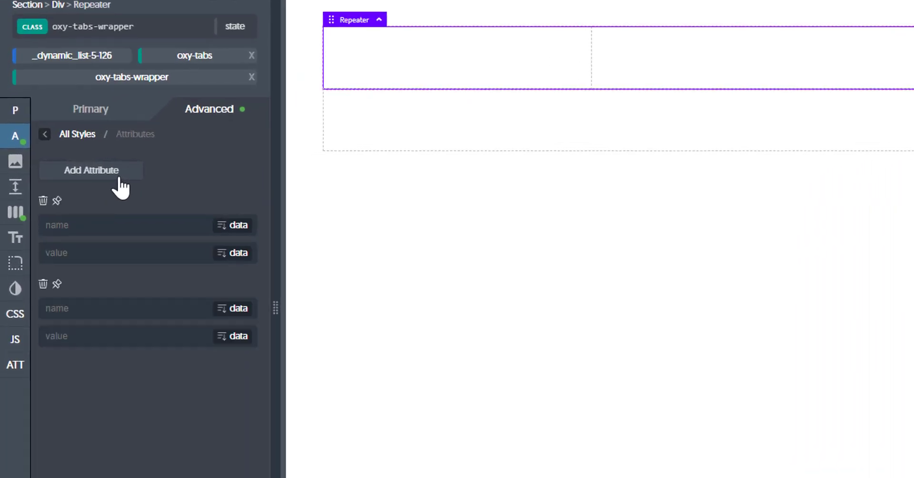
{"action": "left_click", "coordinate": [47, 205]}
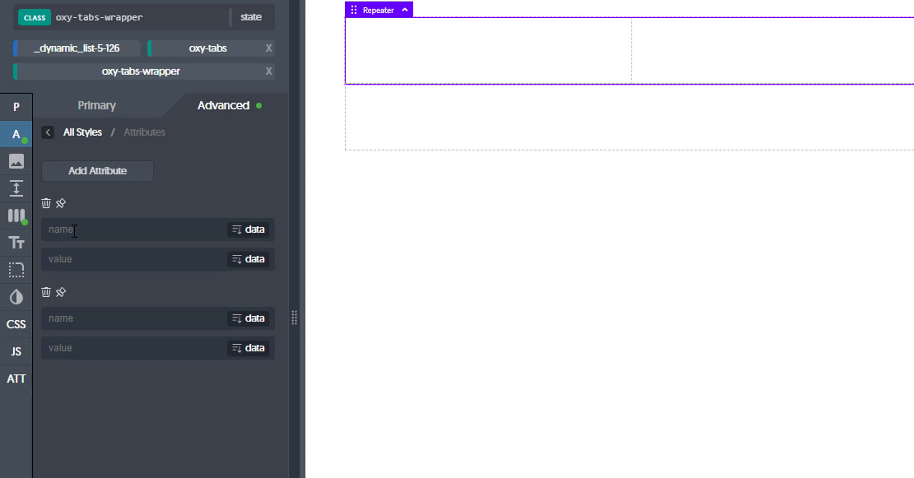
{"action": "type", "text": "data-oxy-tabs-contentetn"}
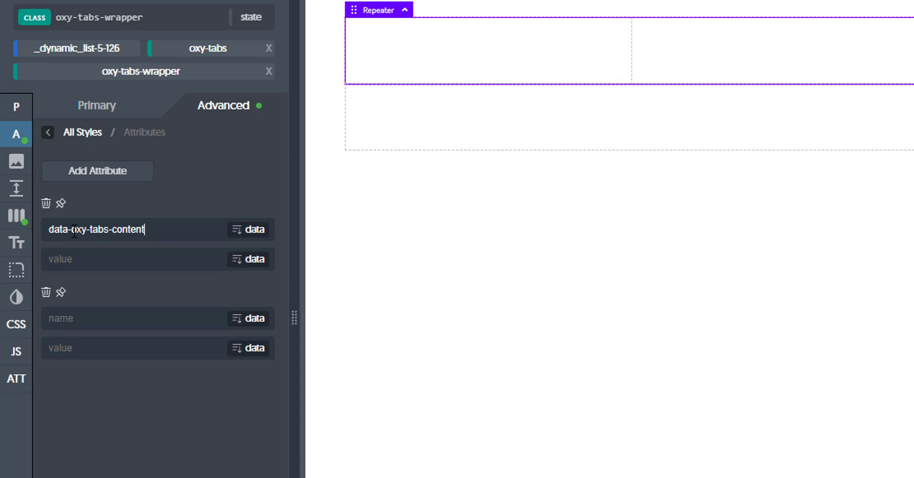
{"action": "type", "text": "s-wrapper"}
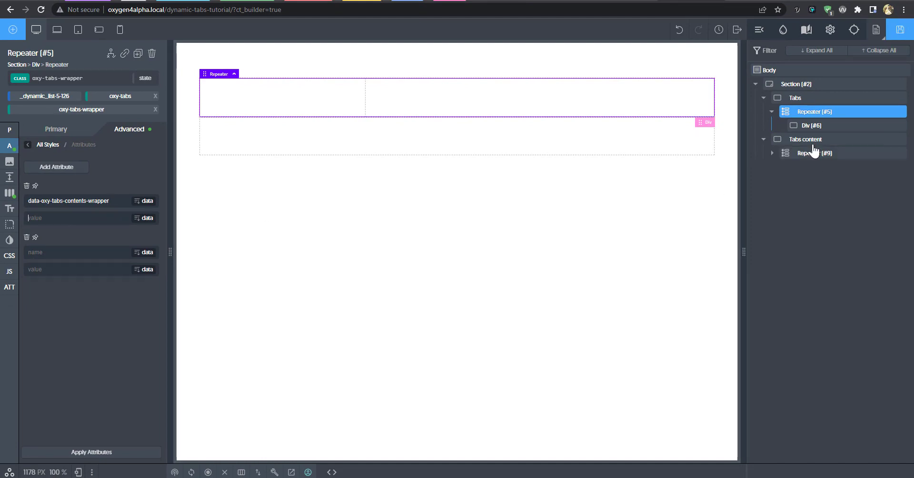
Step: Copy Repeater (#9)'s ID tabs-content-wrapper and paste it as the attribute's value
{"action": "left_click", "coordinate": [785, 141]}
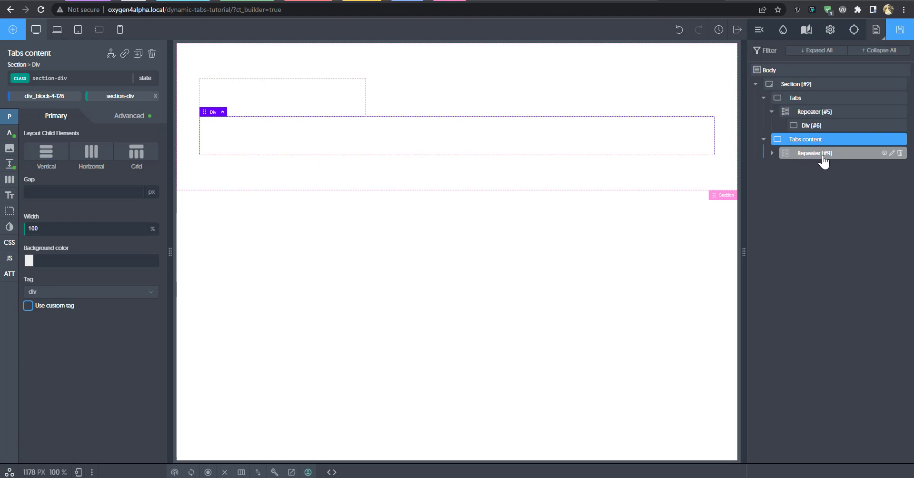
{"action": "left_click", "coordinate": [814, 155]}
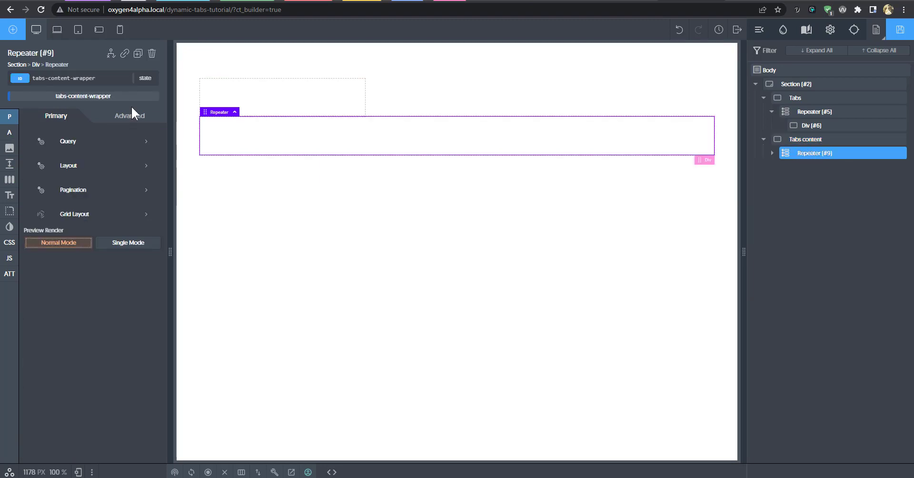
{"action": "left_click", "coordinate": [109, 80]}
{"action": "key", "text": "ctrl+a"}
{"action": "key", "text": "ctrl+c"}
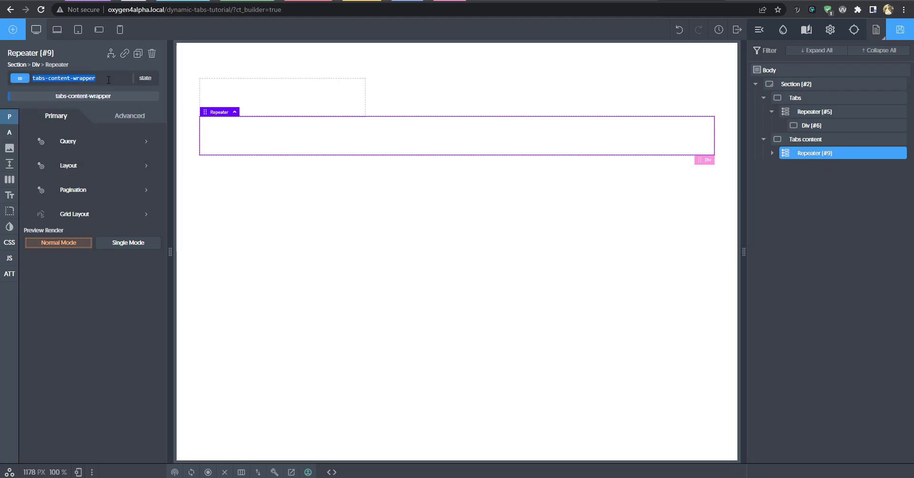
{"action": "left_click", "coordinate": [773, 114]}
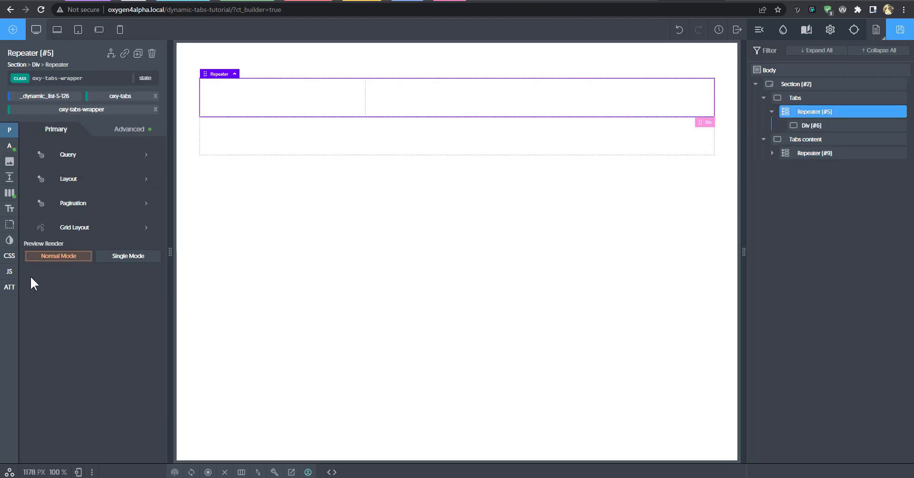
{"action": "left_click", "coordinate": [9, 287]}
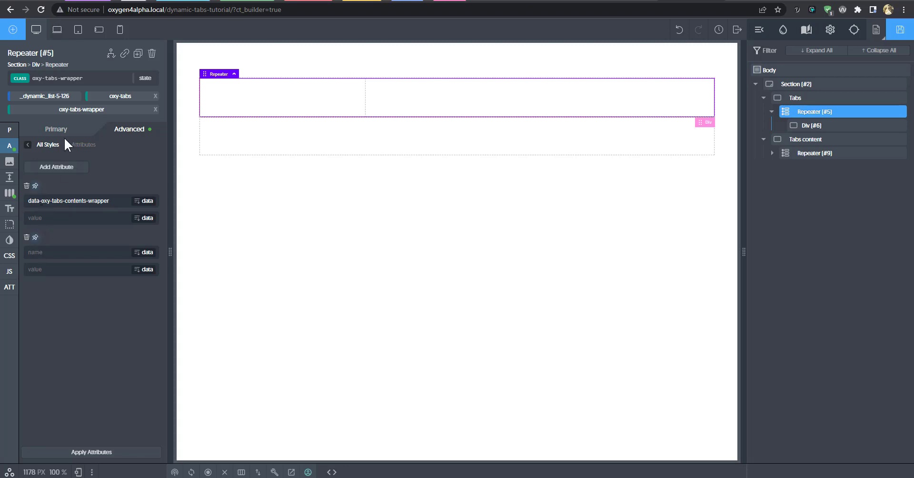
{"action": "left_click", "coordinate": [60, 215]}
{"action": "key", "text": "ctrl+v"}
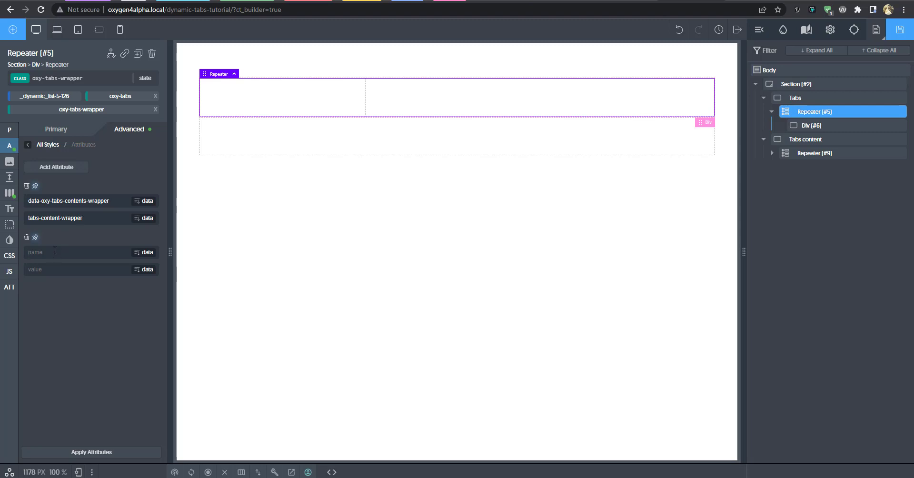
Step: Add a second attribute data-oxy-tabs-active-class with value -active-tab-class, then save the page
{"action": "left_click", "coordinate": [55, 251]}
{"action": "type", "text": "data"}
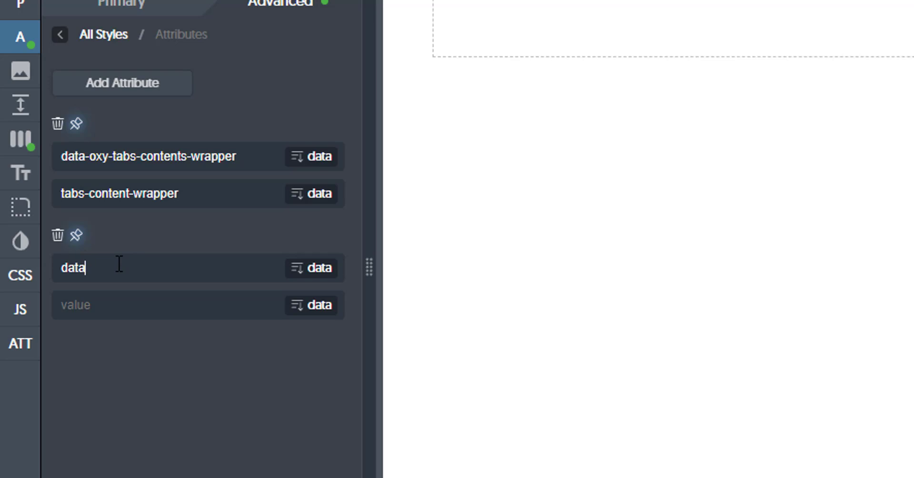
{"action": "type", "text": "-oxy-tabs-active-class"}
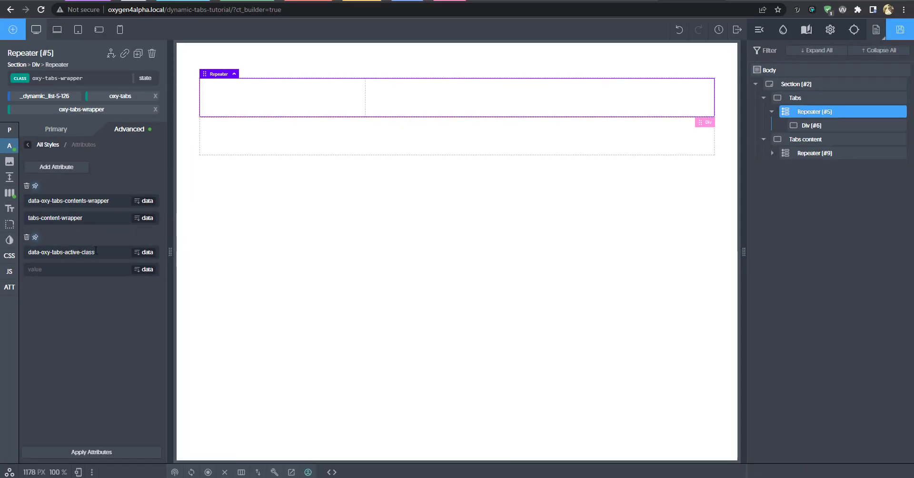
{"action": "left_click", "coordinate": [81, 269]}
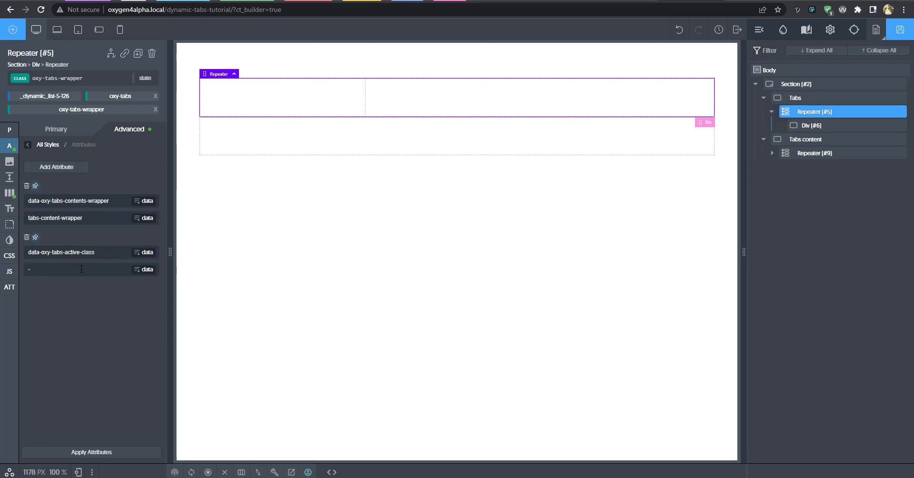
{"action": "type", "text": "activ"}
{"action": "type", "text": "e-class"}
{"action": "key", "text": "Left"}
{"action": "key", "text": "Left"}
{"action": "key", "text": "Left"}
{"action": "key", "text": "Left"}
{"action": "key", "text": "Left"}
{"action": "key", "text": "Left"}
{"action": "type", "text": "=tab"}
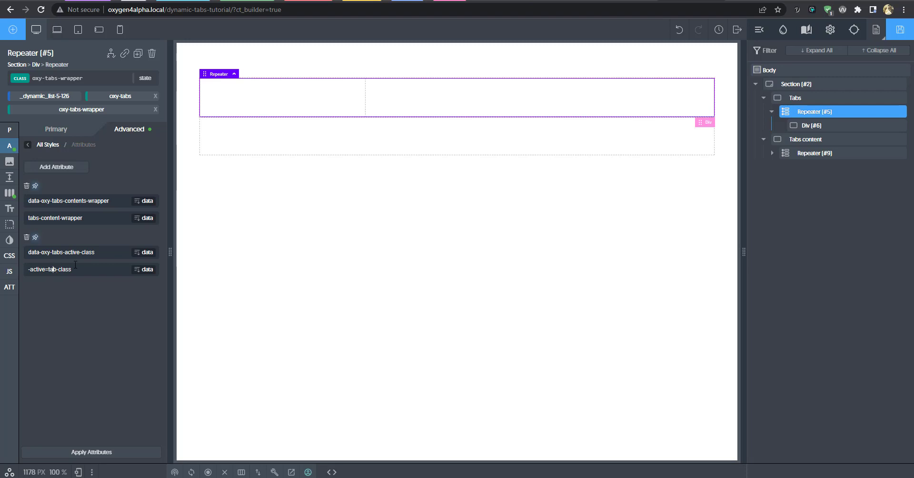
{"action": "key", "text": "BackSpace"}
{"action": "type", "text": "-"}
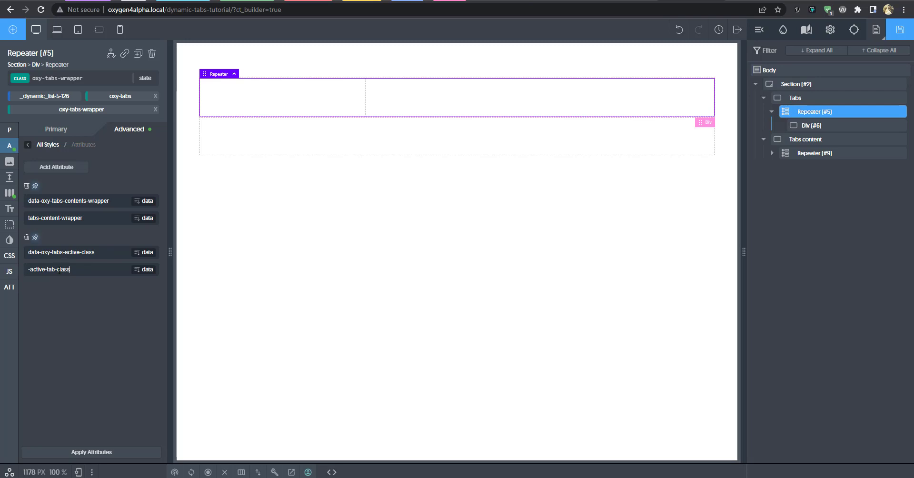
{"action": "left_click", "coordinate": [897, 29]}
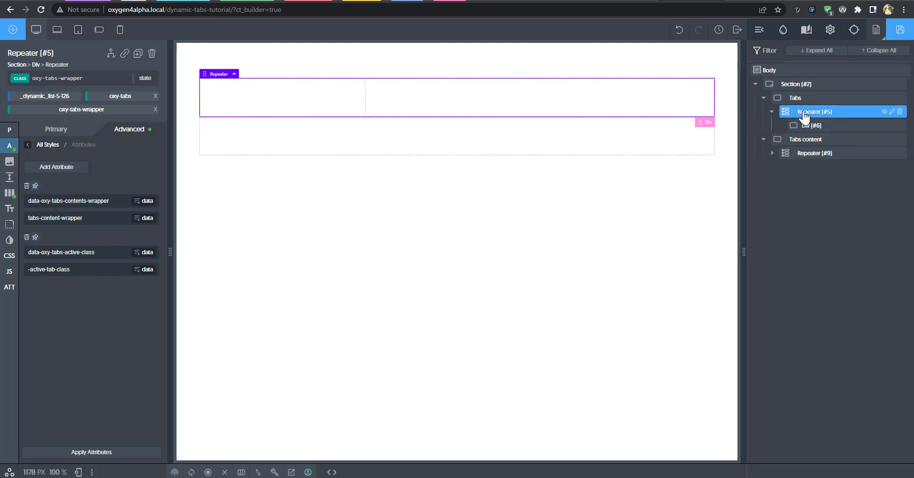
Step: Switch the repeater to a custom WP query on post type post and apply it
{"action": "left_click", "coordinate": [73, 132]}
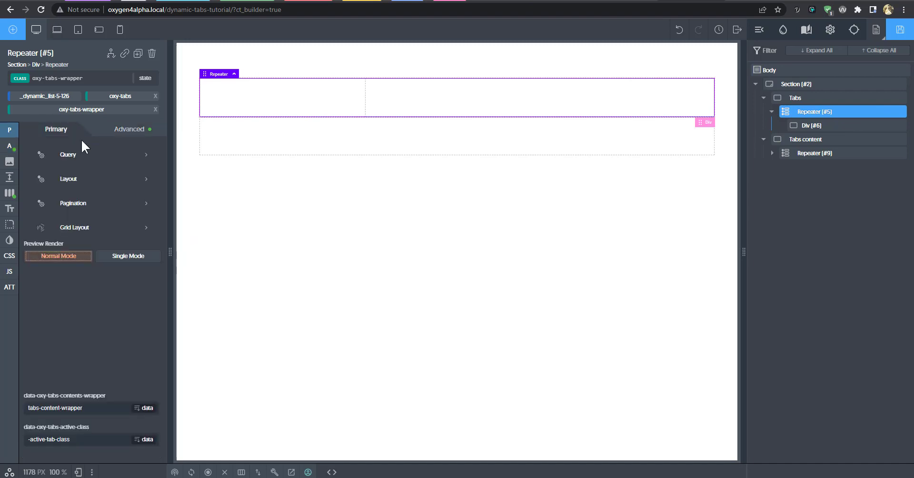
{"action": "left_click", "coordinate": [80, 151]}
{"action": "left_click", "coordinate": [93, 177]}
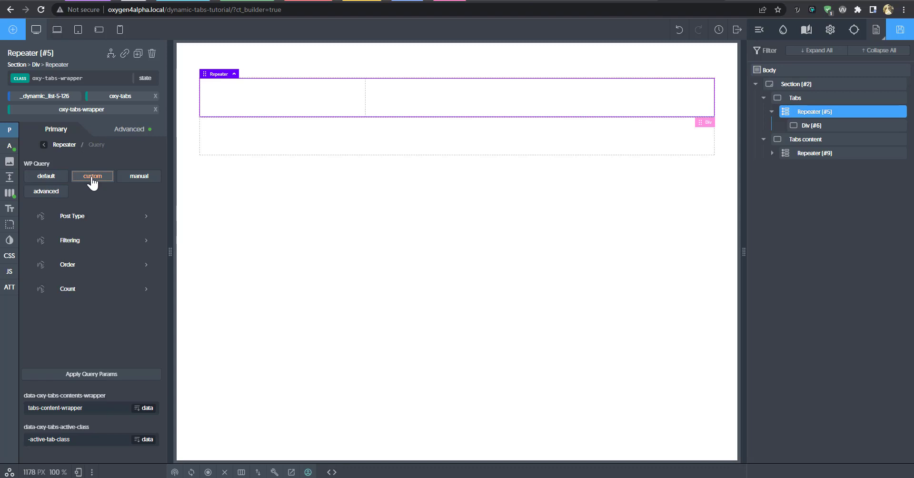
{"action": "left_click", "coordinate": [76, 218]}
{"action": "left_click", "coordinate": [94, 182]}
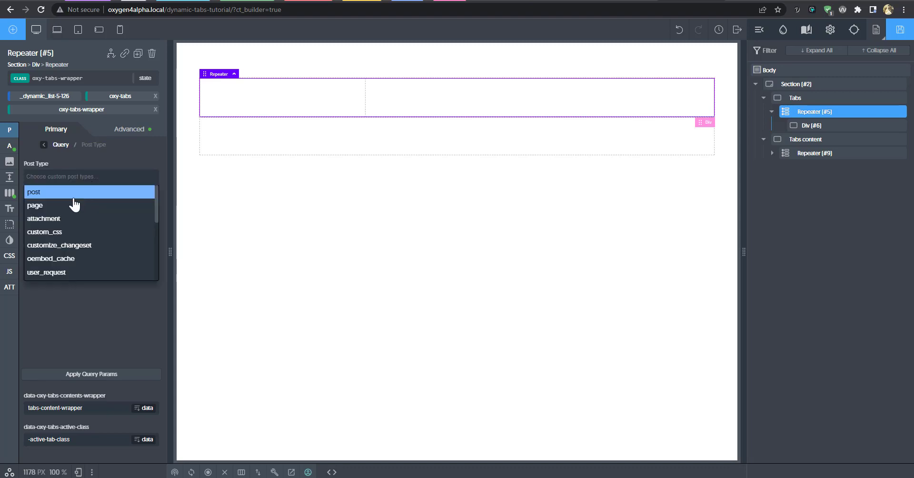
{"action": "left_click", "coordinate": [75, 193]}
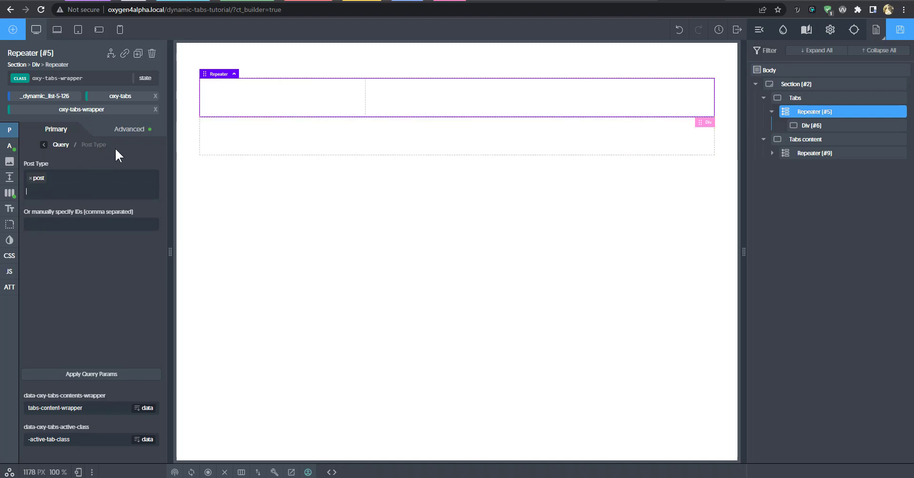
{"action": "left_click", "coordinate": [70, 374]}
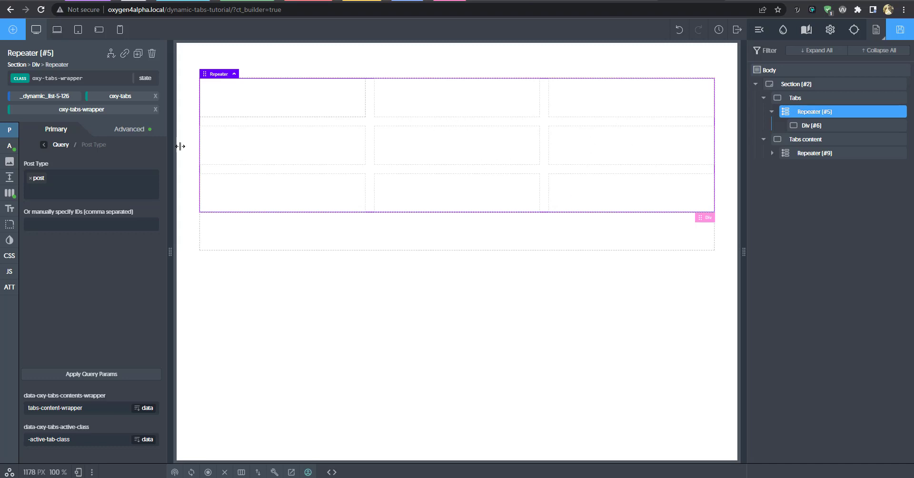
Step: Set the query count to 3 posts per page, apply it, and return to the main Repeater settings
{"action": "left_click", "coordinate": [61, 144]}
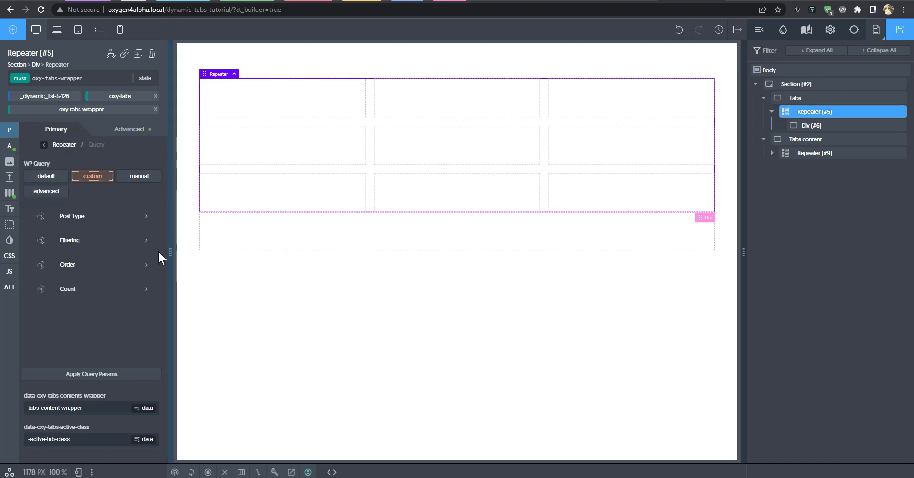
{"action": "left_click", "coordinate": [121, 290]}
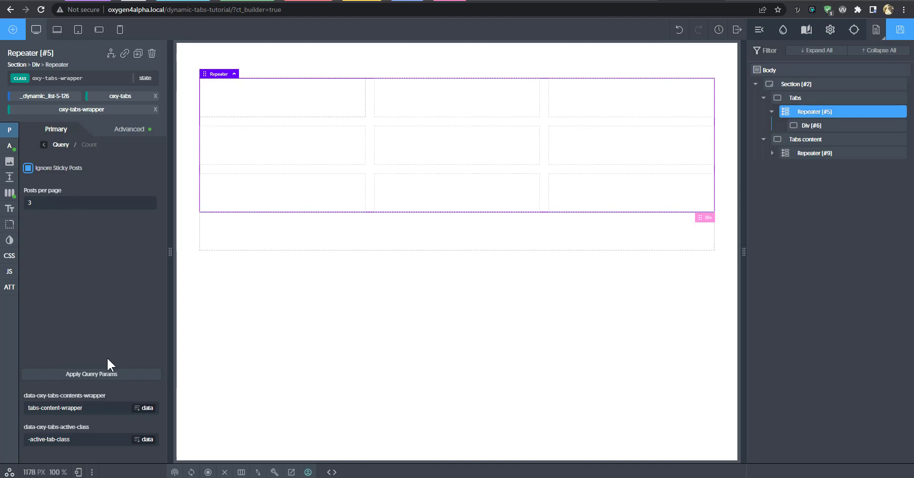
{"action": "left_click", "coordinate": [107, 373]}
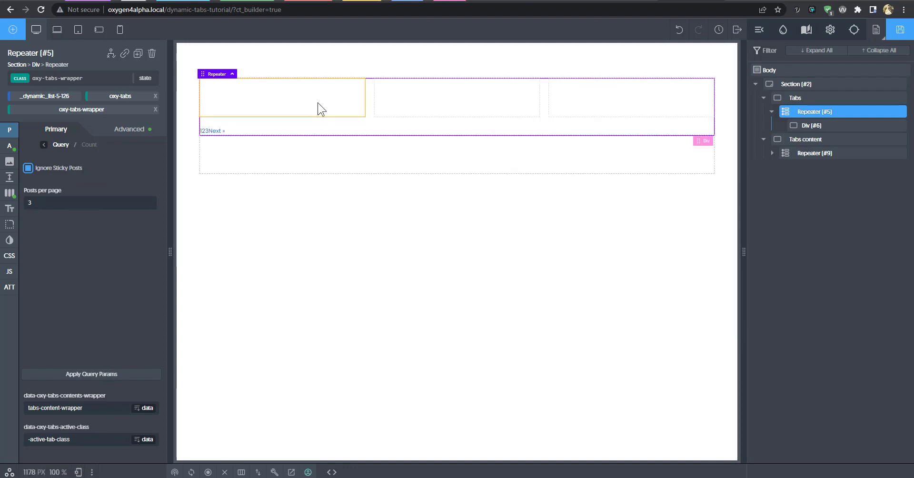
{"action": "left_click", "coordinate": [66, 144]}
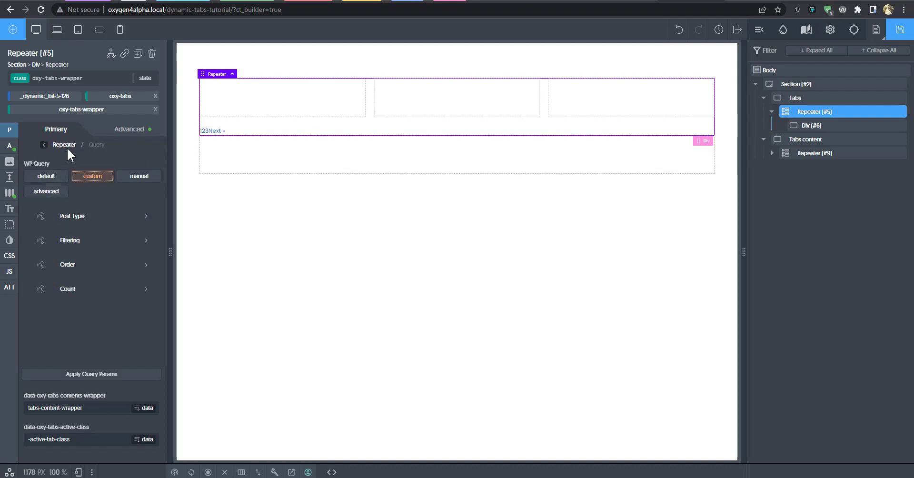
{"action": "left_click", "coordinate": [66, 145]}
Step: Toggle the repeater's grid off and on, keep 3 columns, and clear the min column width to 0
{"action": "left_click", "coordinate": [99, 231]}
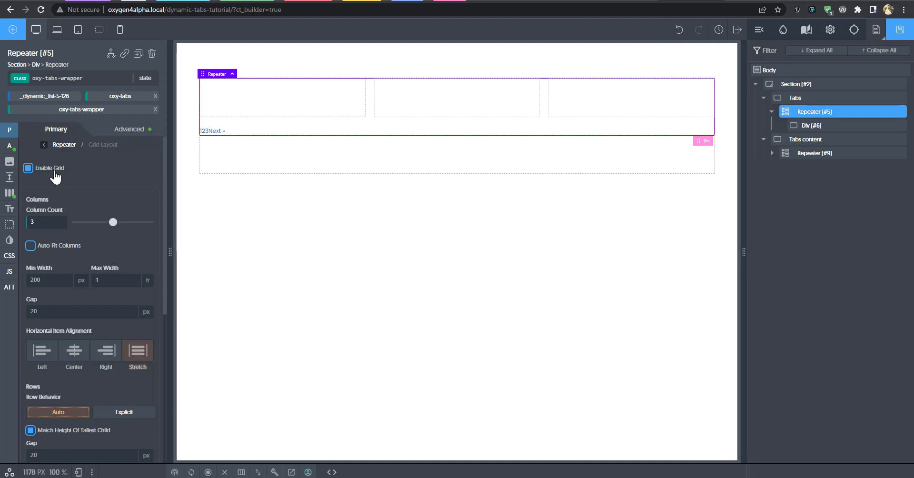
{"action": "left_click", "coordinate": [55, 172]}
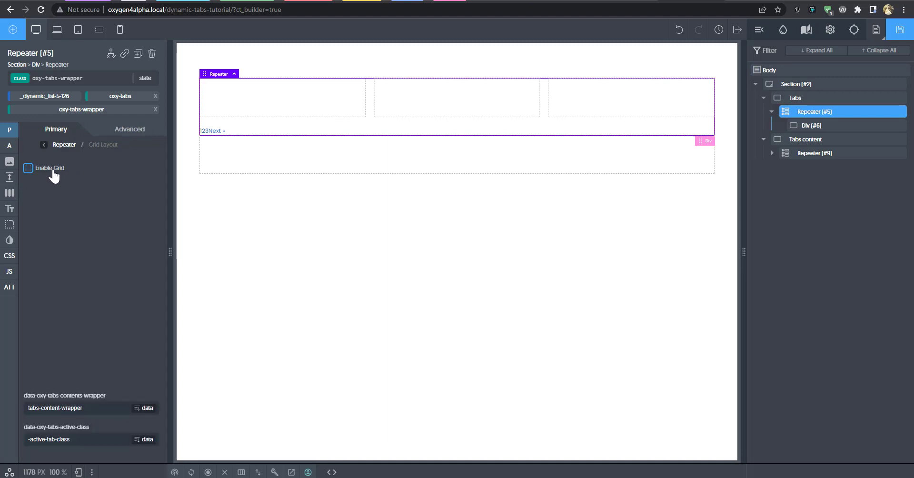
{"action": "left_click", "coordinate": [54, 174]}
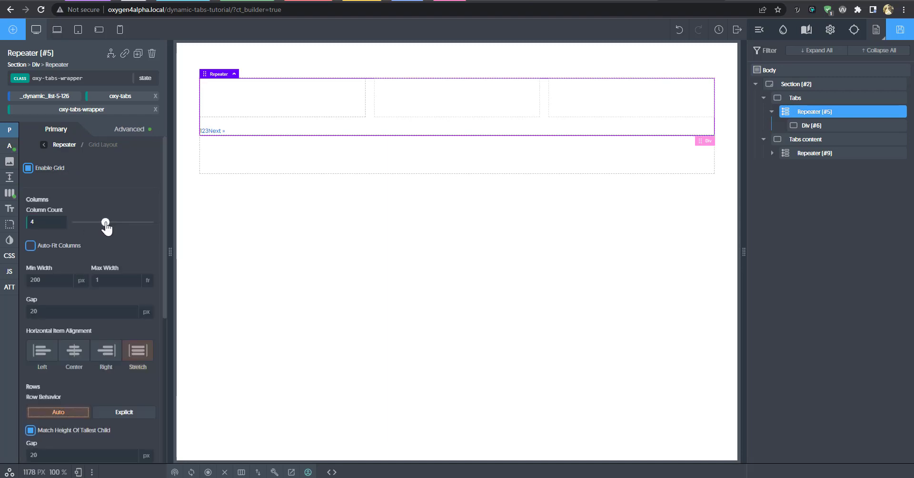
{"action": "left_click_drag", "start_coordinate": [109, 224], "coordinate": [99, 223]}
{"action": "left_click", "coordinate": [59, 279]}
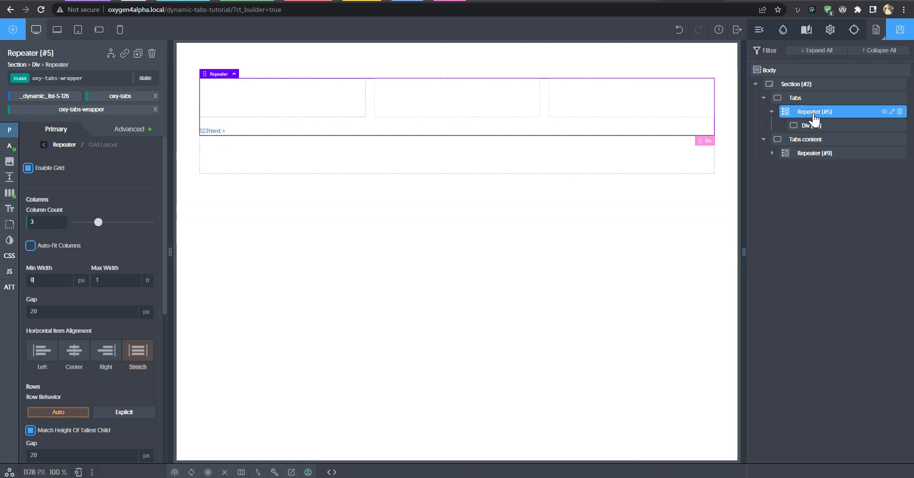
Step: Set the repeater's Pagination font size to 0 so the page-number links disappear
{"action": "left_click", "coordinate": [70, 145]}
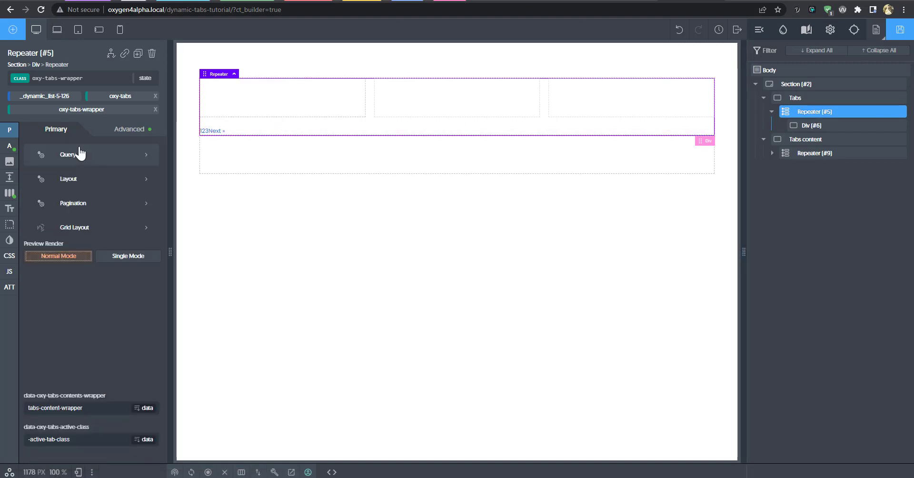
{"action": "left_click", "coordinate": [90, 203]}
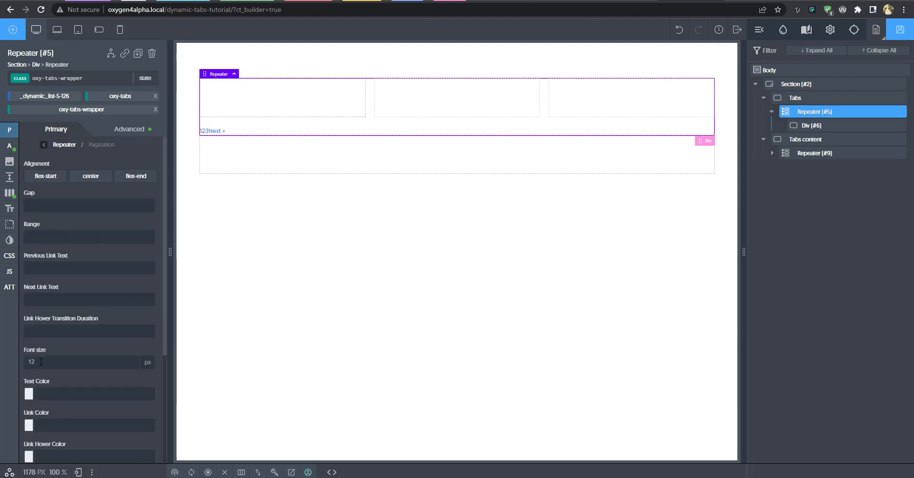
{"action": "type", "text": "0"}
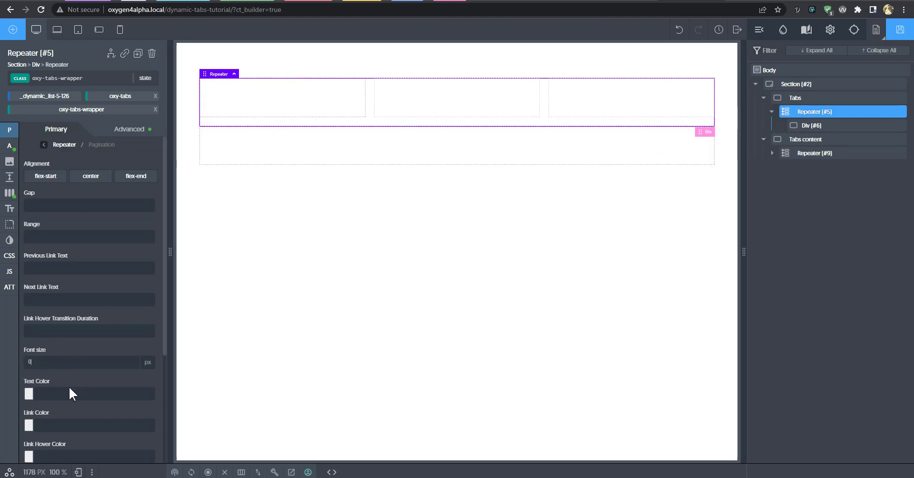
Step: Give the tabs content repeater a custom query for post type 'post' with 3 posts per page
{"action": "left_click", "coordinate": [804, 154]}
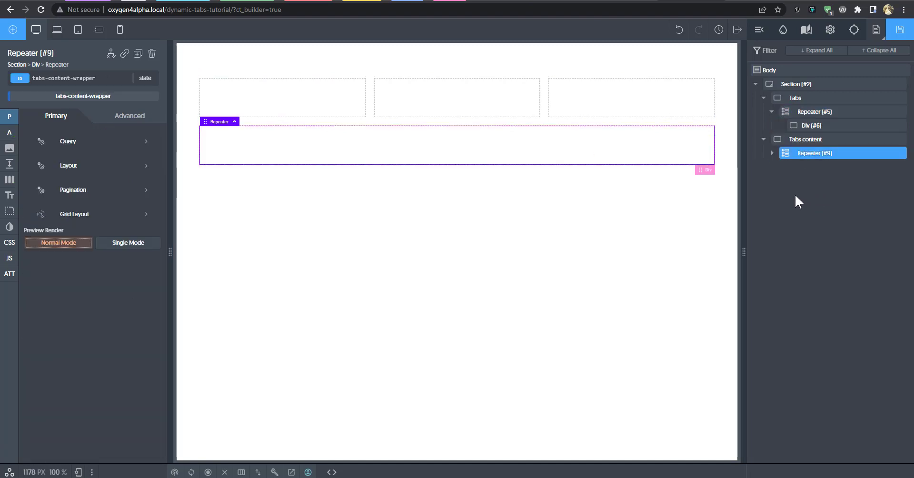
{"action": "left_click", "coordinate": [87, 146]}
{"action": "left_click", "coordinate": [96, 164]}
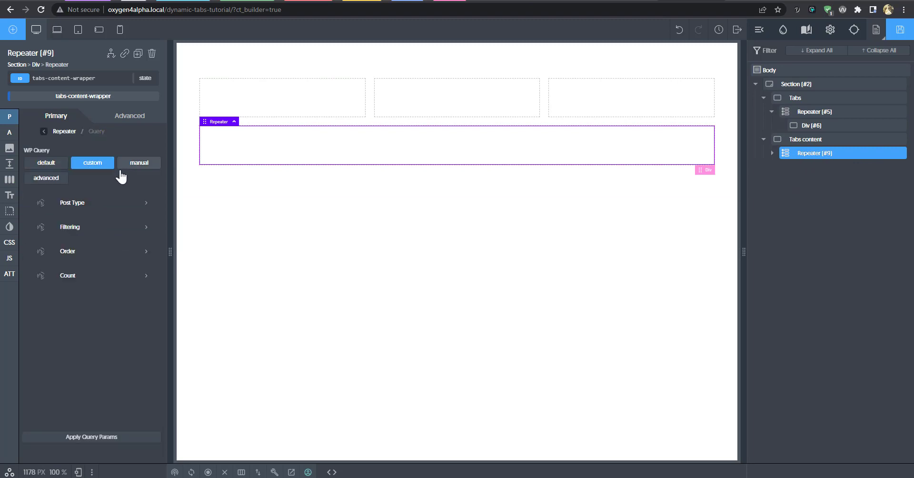
{"action": "left_click", "coordinate": [104, 210]}
{"action": "left_click", "coordinate": [91, 166]}
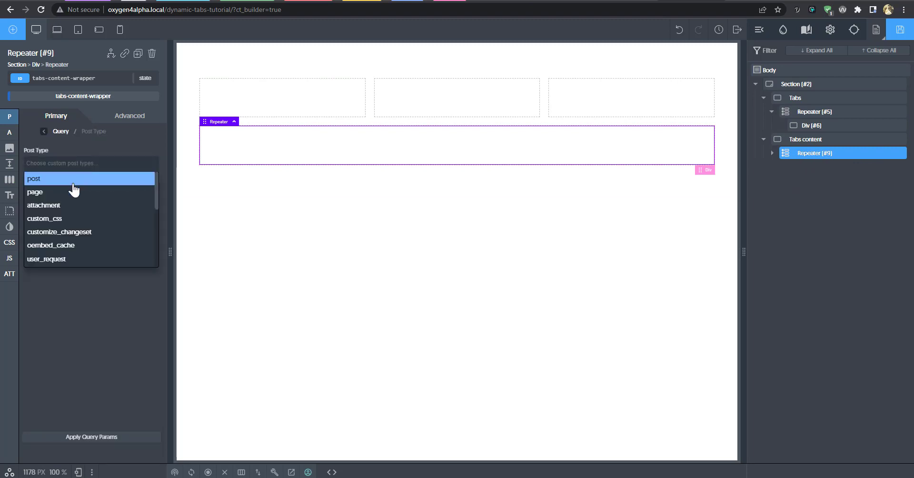
{"action": "left_click", "coordinate": [72, 179]}
{"action": "left_click", "coordinate": [102, 437]}
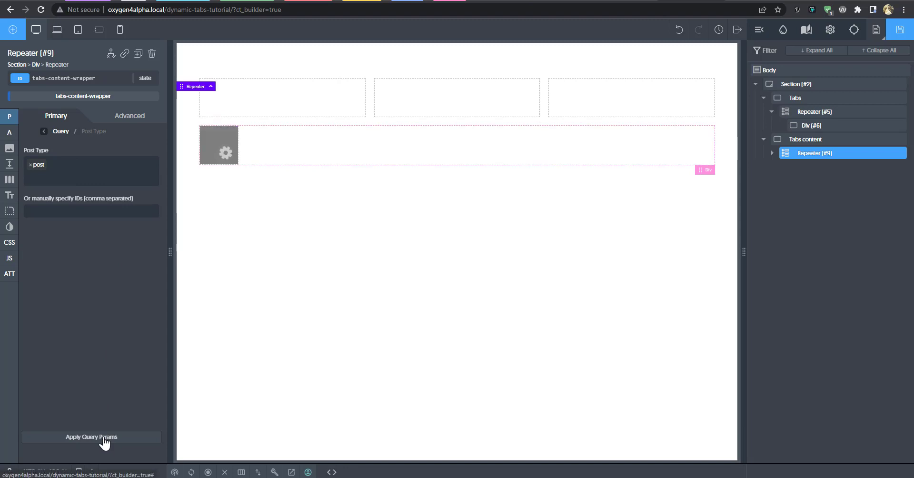
{"action": "left_click", "coordinate": [60, 131]}
{"action": "left_click", "coordinate": [71, 276]}
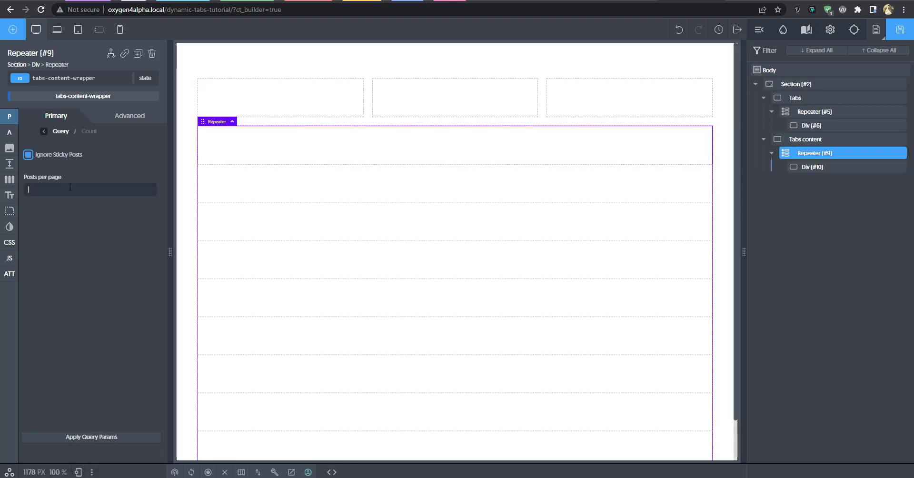
{"action": "left_click", "coordinate": [112, 437]}
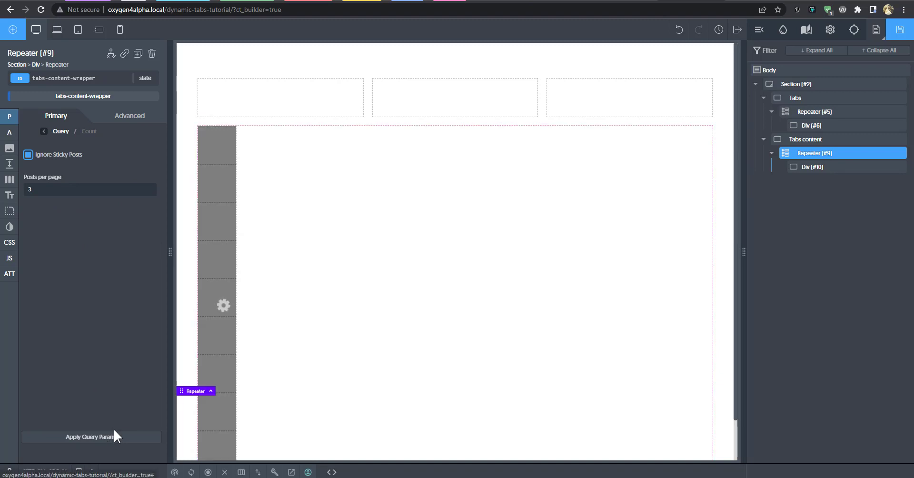
Step: Add an h2 heading with 18px font size inside the first tab item
{"action": "left_click", "coordinate": [314, 107]}
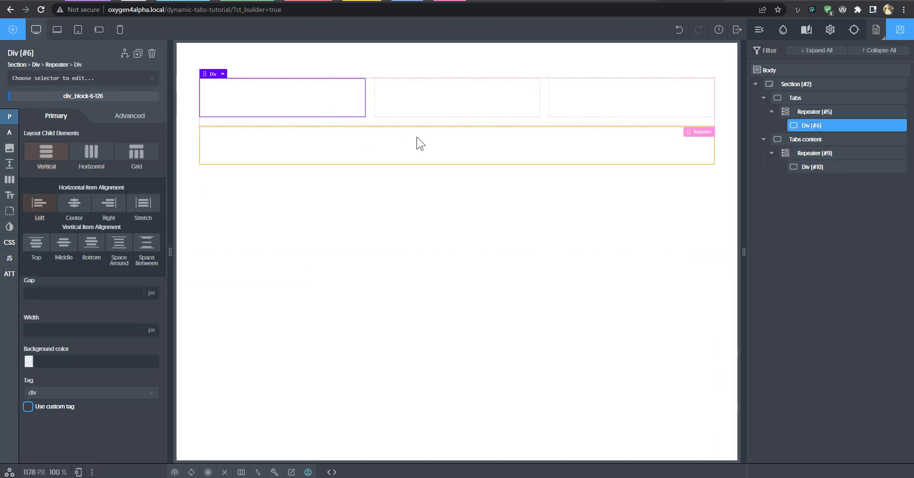
{"action": "left_click", "coordinate": [14, 29]}
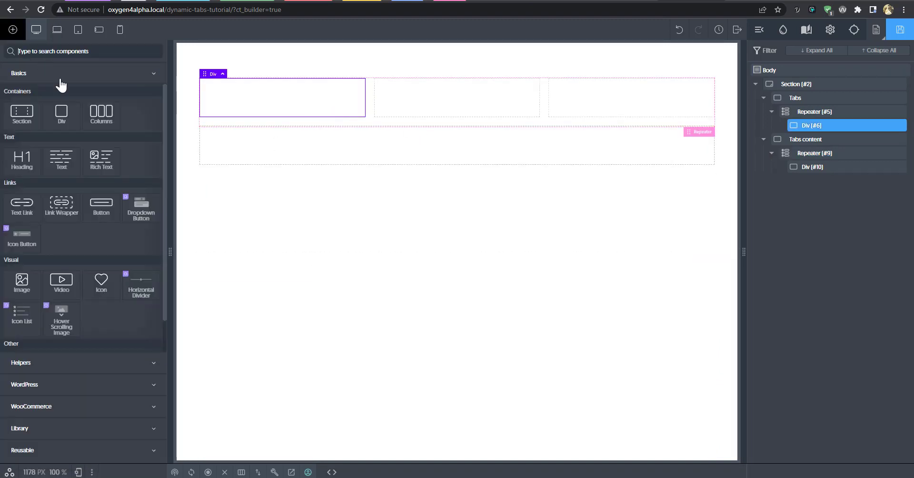
{"action": "left_click", "coordinate": [31, 164]}
{"action": "left_click", "coordinate": [71, 318]}
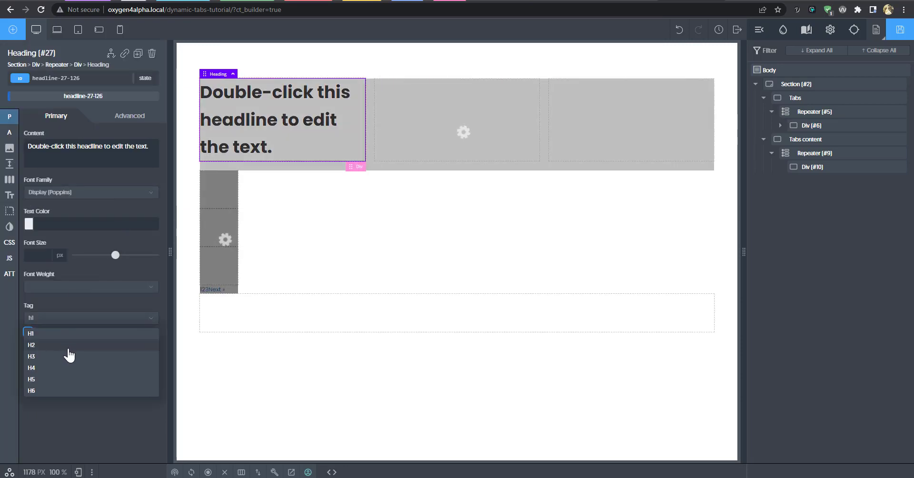
{"action": "left_click", "coordinate": [68, 347]}
{"action": "left_click_drag", "start_coordinate": [115, 257], "coordinate": [90, 261]}
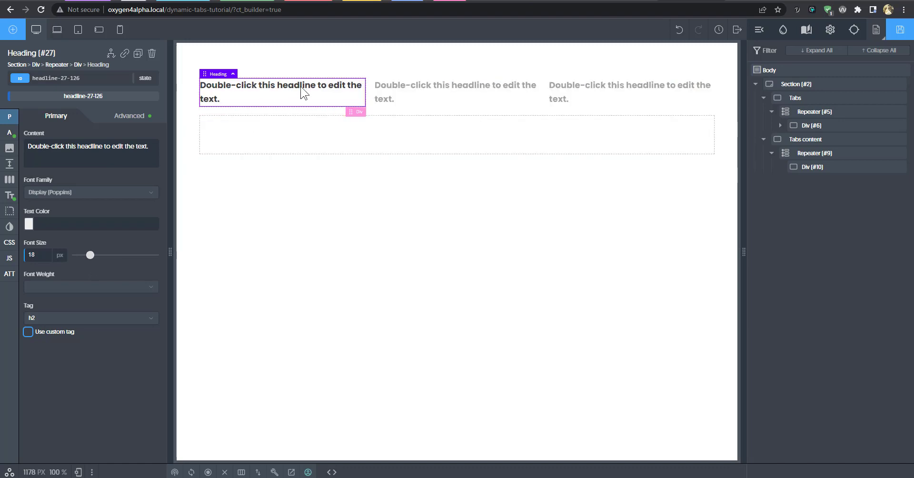
Step: Colour the heading text dark blue #0d0075
{"action": "left_click", "coordinate": [29, 224]}
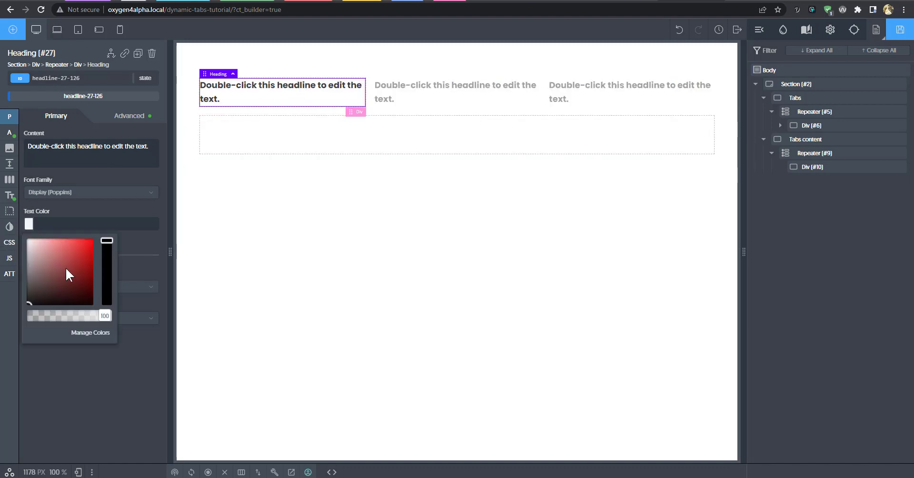
{"action": "left_click", "coordinate": [89, 272]}
{"action": "left_click", "coordinate": [104, 284]}
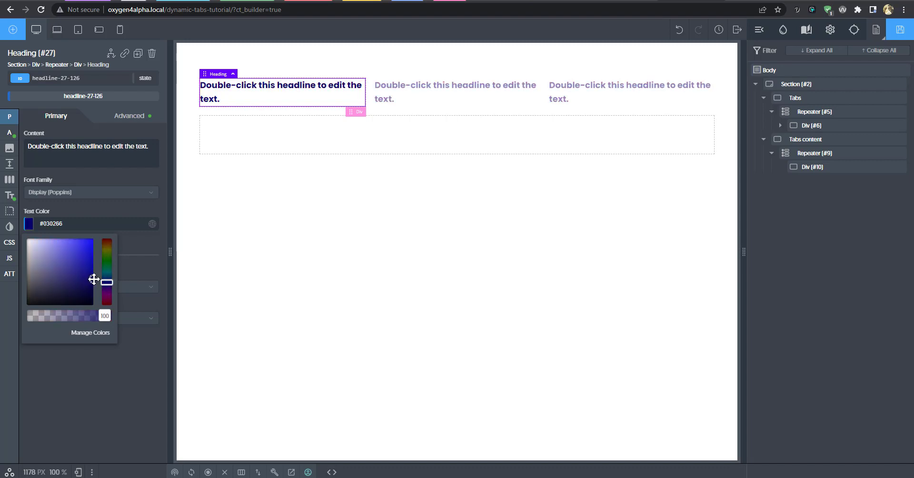
{"action": "left_click_drag", "start_coordinate": [99, 281], "coordinate": [102, 274]}
{"action": "left_click", "coordinate": [105, 283]}
Step: Bind the heading text to the dynamic Post Title
{"action": "double_click", "coordinate": [327, 86]}
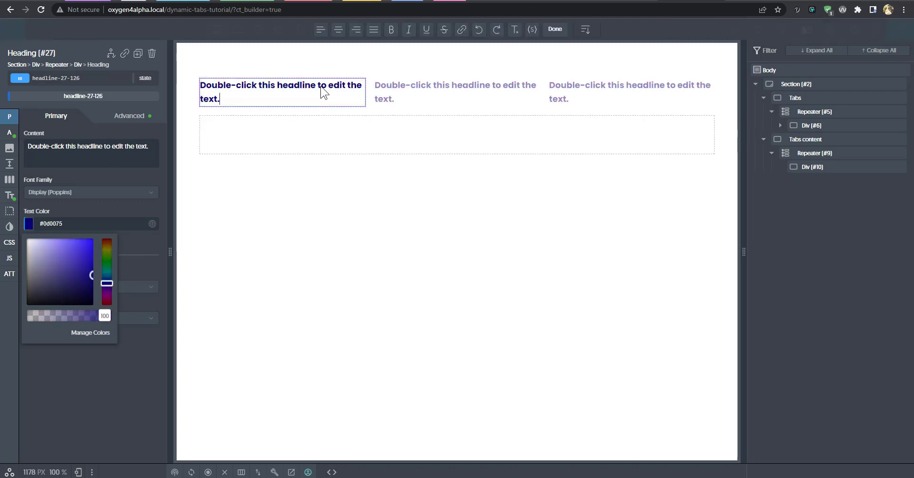
{"action": "left_click", "coordinate": [588, 30]}
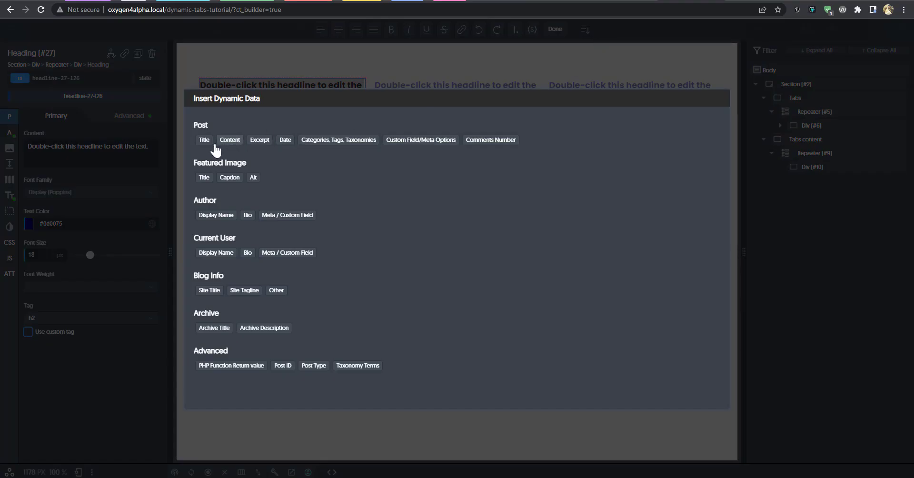
{"action": "left_click", "coordinate": [207, 140]}
{"action": "left_click", "coordinate": [219, 238]}
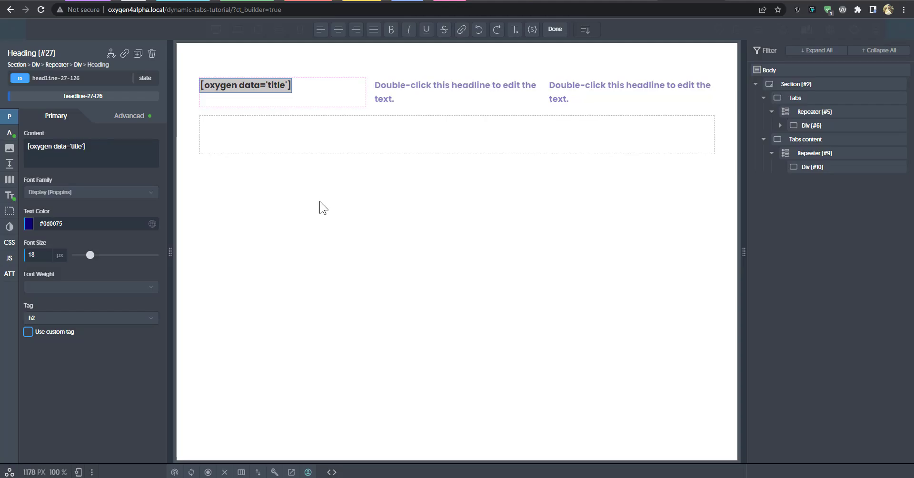
{"action": "left_click", "coordinate": [374, 138]}
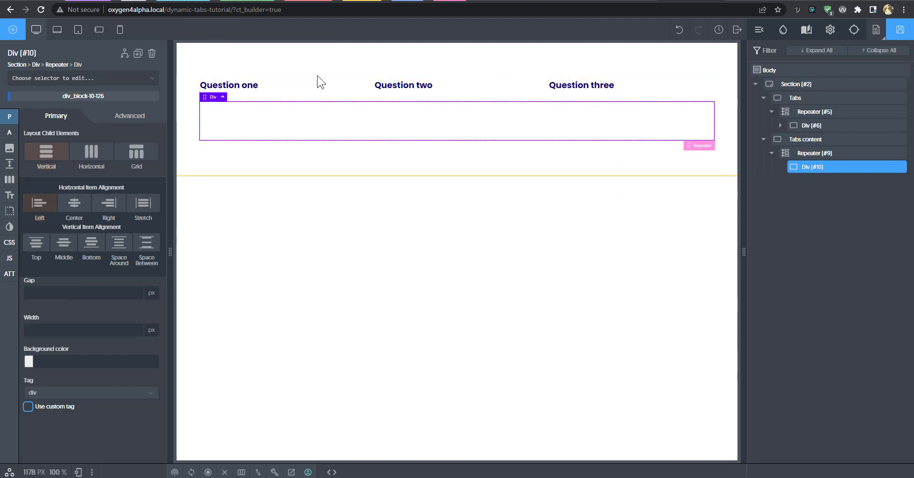
Step: Give the tab item Div (#6) 32px padding on every side
{"action": "left_click", "coordinate": [809, 126]}
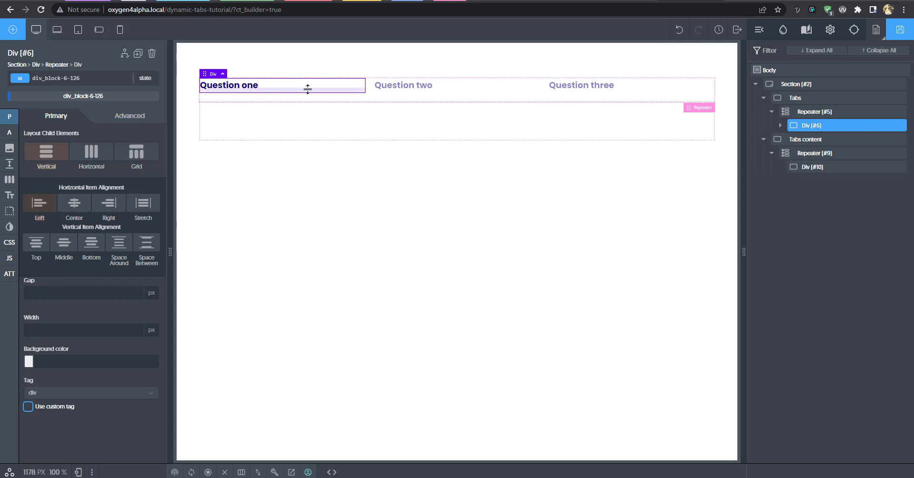
{"action": "left_click", "coordinate": [9, 164]}
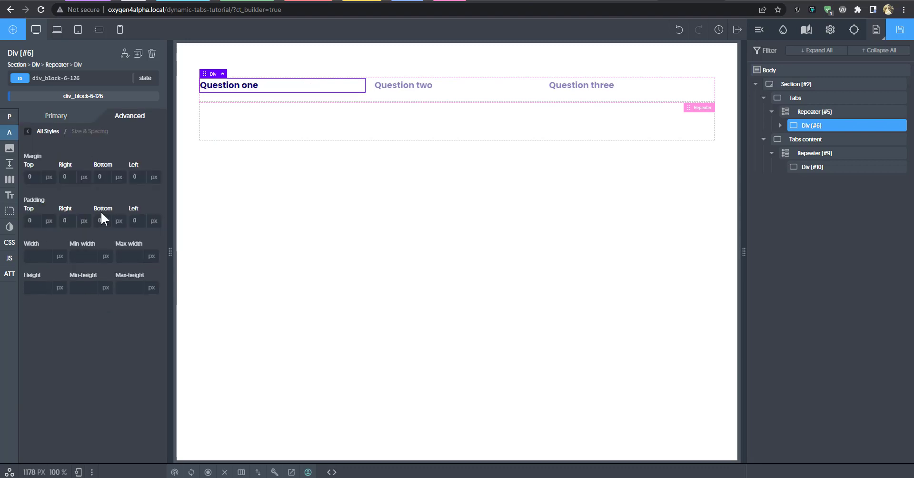
{"action": "type", "text": "32"}
{"action": "left_click", "coordinate": [38, 233]}
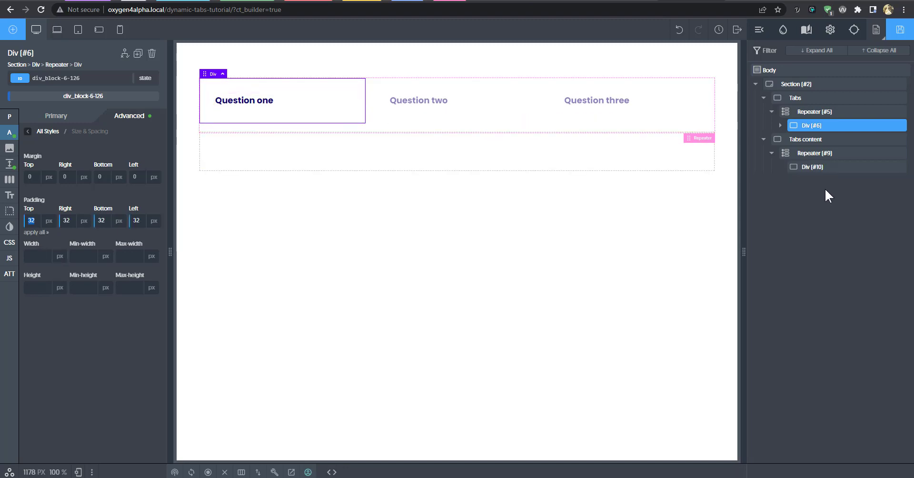
{"action": "left_click", "coordinate": [813, 168]}
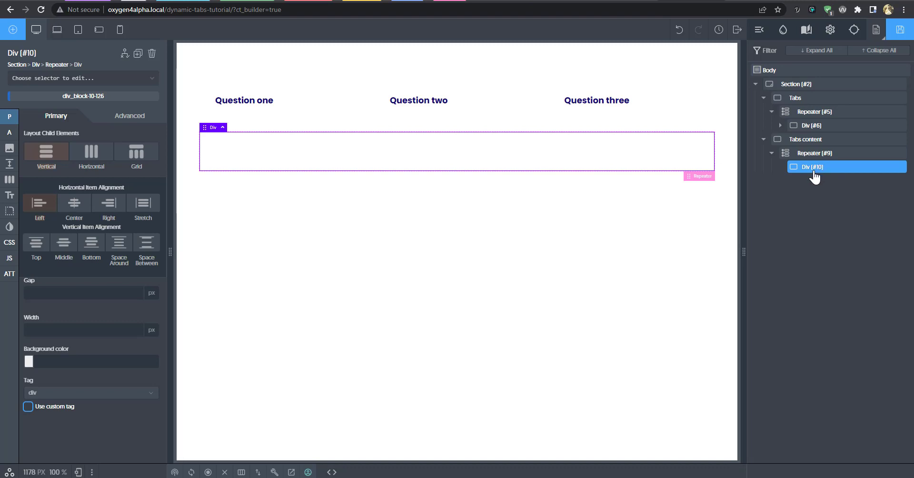
Step: Add a text element bound to the post content, then delete it again
{"action": "left_click", "coordinate": [14, 30]}
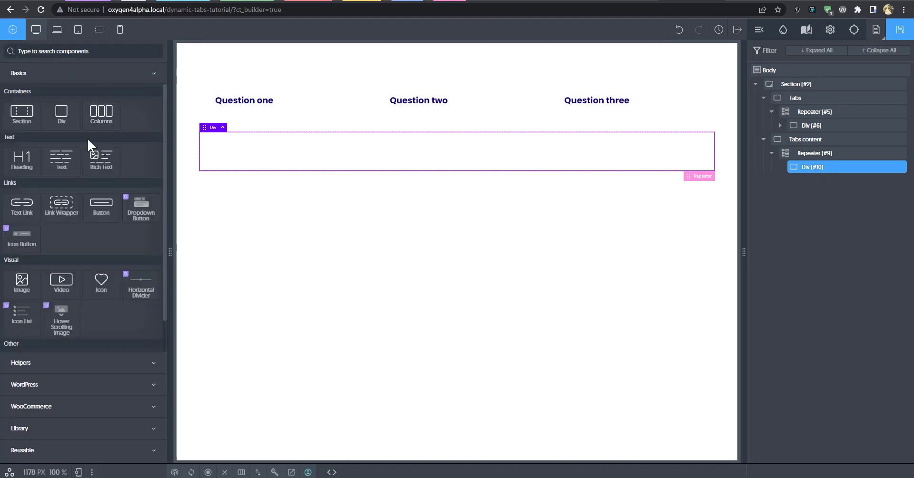
{"action": "left_click", "coordinate": [62, 158]}
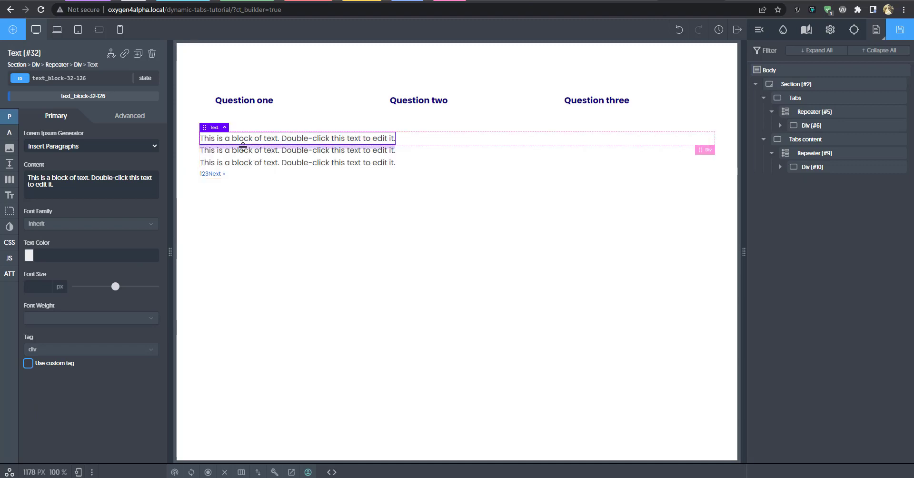
{"action": "double_click", "coordinate": [279, 141]}
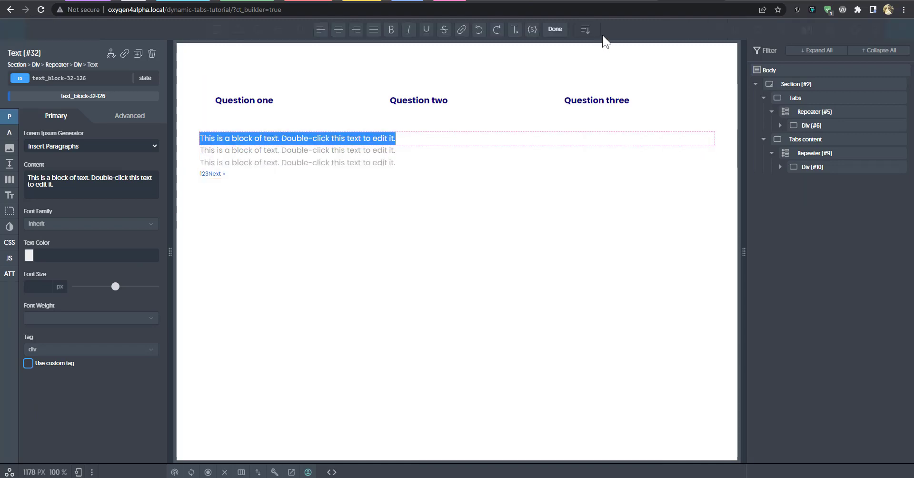
{"action": "left_click", "coordinate": [586, 29]}
{"action": "left_click", "coordinate": [230, 139]}
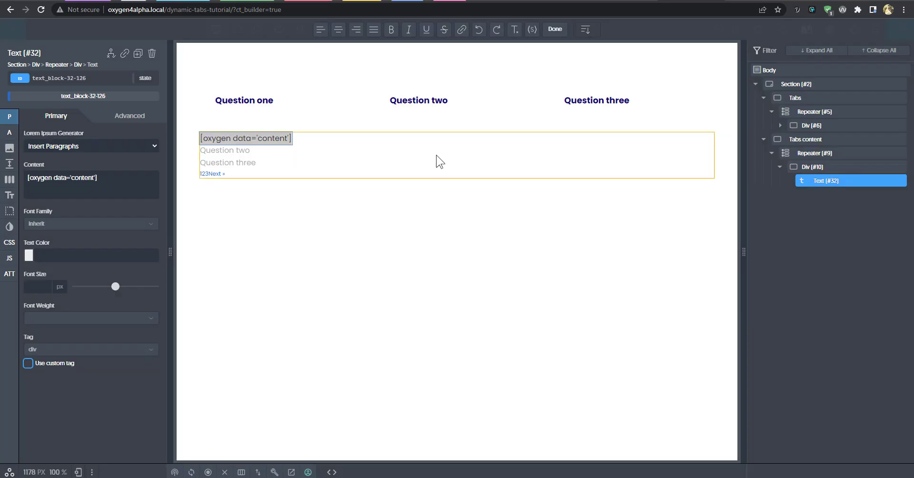
{"action": "left_click", "coordinate": [433, 160]}
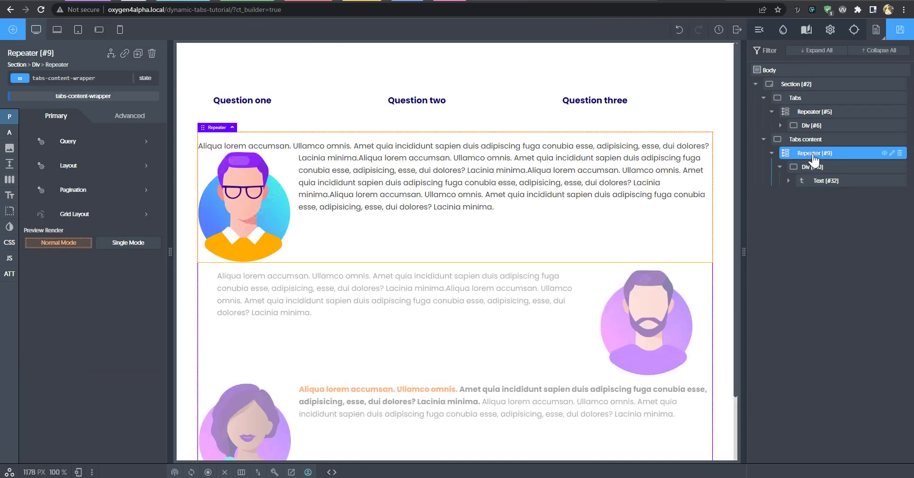
{"action": "left_click", "coordinate": [899, 181]}
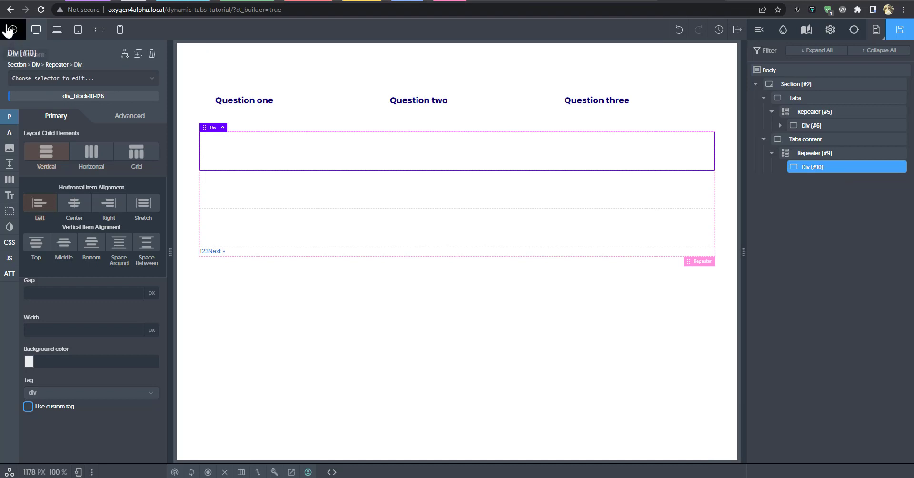
Step: Add the WordPress Dynamic Data Content element inside the tab content div
{"action": "left_click", "coordinate": [9, 30]}
{"action": "type", "text": "cont"}
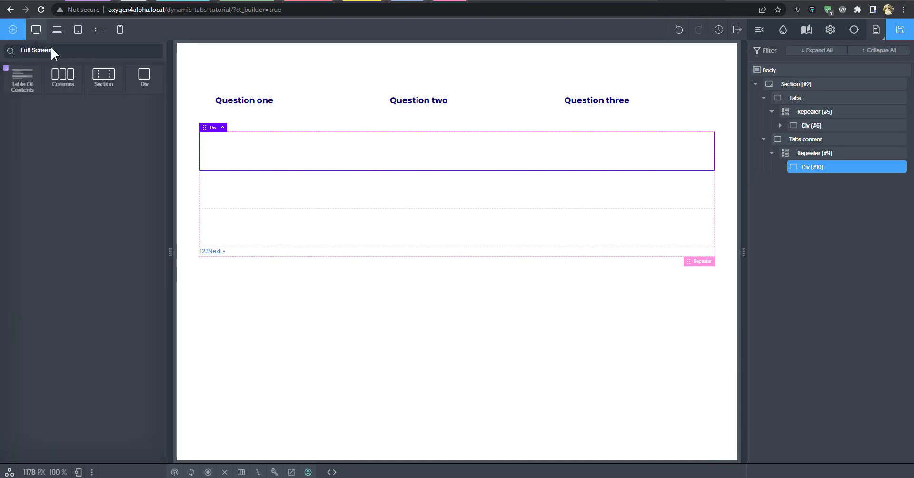
{"action": "key", "text": "BackSpace"}
{"action": "key", "text": "BackSpace"}
{"action": "key", "text": "BackSpace"}
{"action": "key", "text": "BackSpace"}
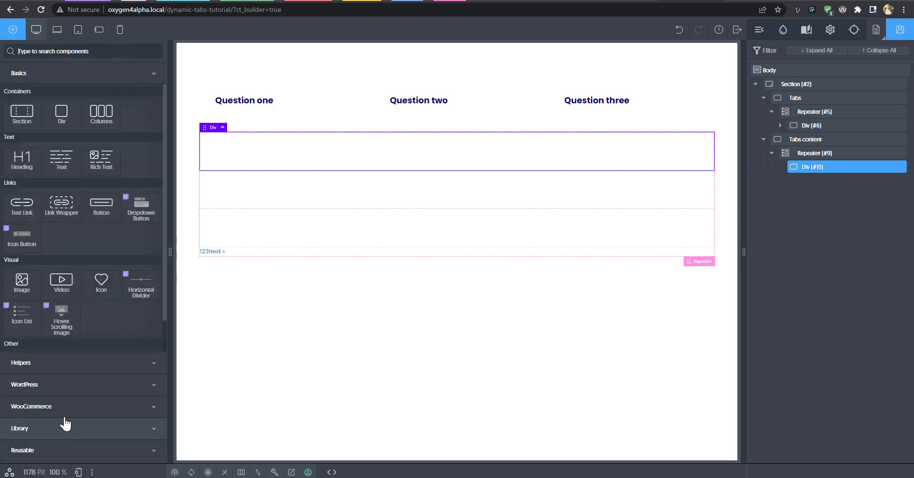
{"action": "left_click", "coordinate": [84, 389]}
{"action": "left_click", "coordinate": [76, 243]}
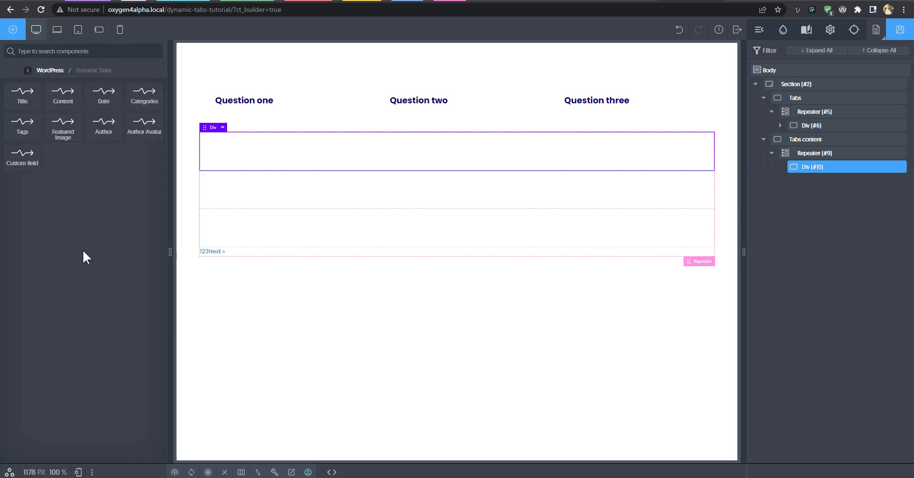
{"action": "left_click", "coordinate": [64, 106]}
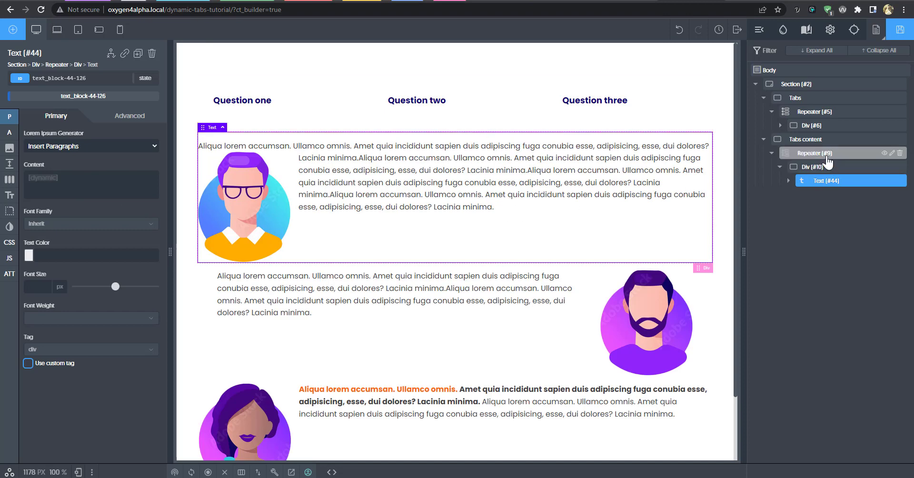
Step: Save the page and exit to the front end
{"action": "left_click", "coordinate": [901, 31]}
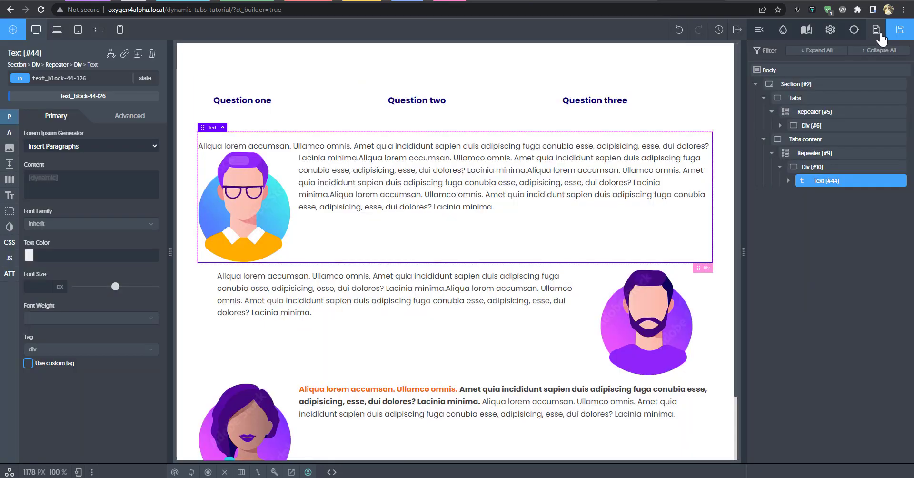
{"action": "mouse_move", "coordinate": [737, 30]}
{"action": "left_click", "coordinate": [746, 62]}
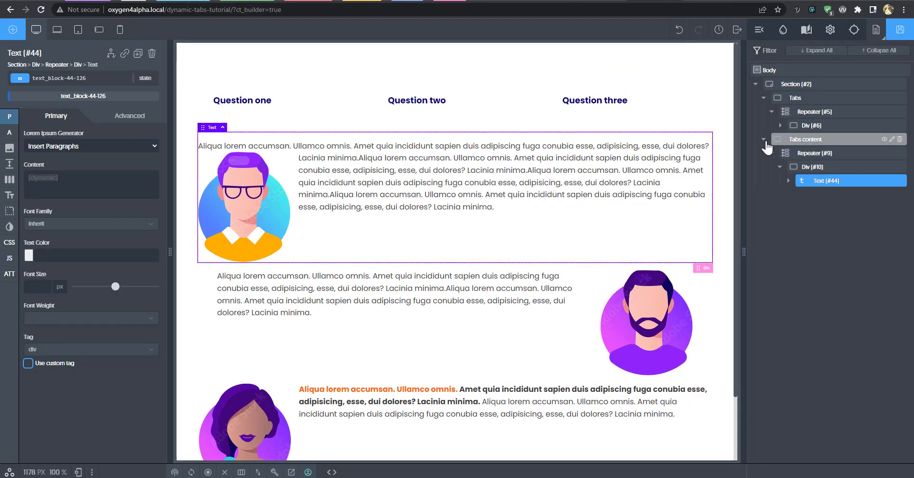
Step: Add a Tabs element to the page body
{"action": "left_click", "coordinate": [763, 139]}
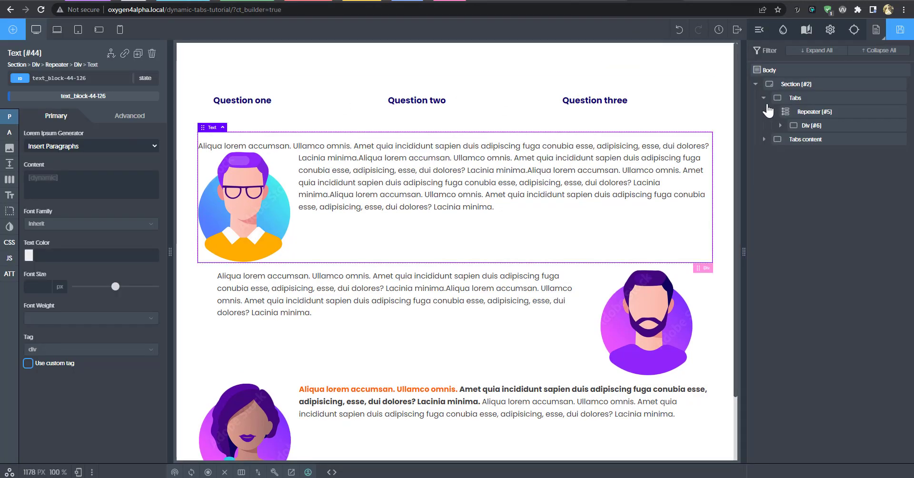
{"action": "left_click", "coordinate": [755, 84]}
{"action": "left_click", "coordinate": [799, 71]}
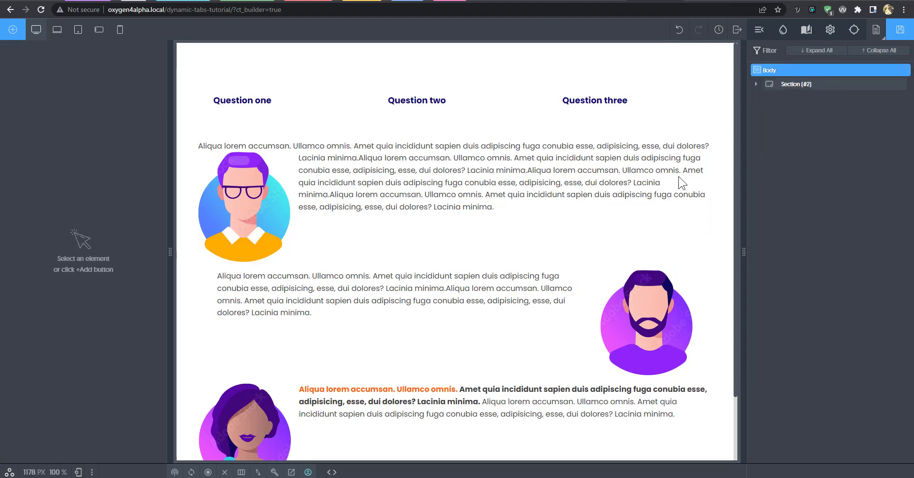
{"action": "left_click", "coordinate": [12, 30]}
{"action": "left_click", "coordinate": [51, 52]}
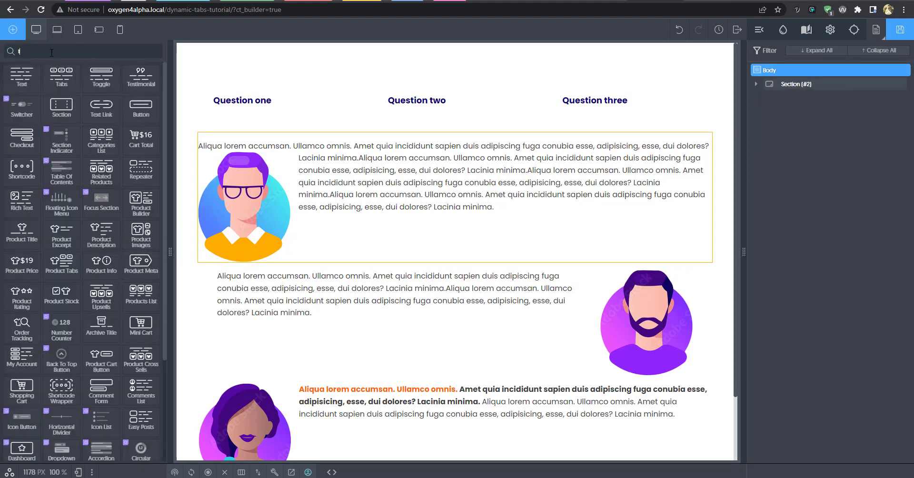
{"action": "type", "text": "tab"}
{"action": "left_click", "coordinate": [22, 78]}
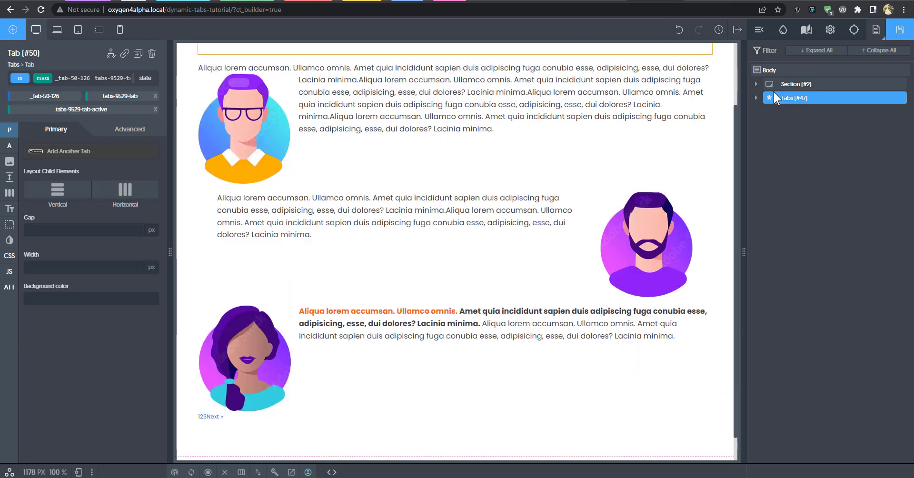
Step: Delete the Tabs element's Tabs Contents and all three tab children
{"action": "left_click", "coordinate": [755, 98]}
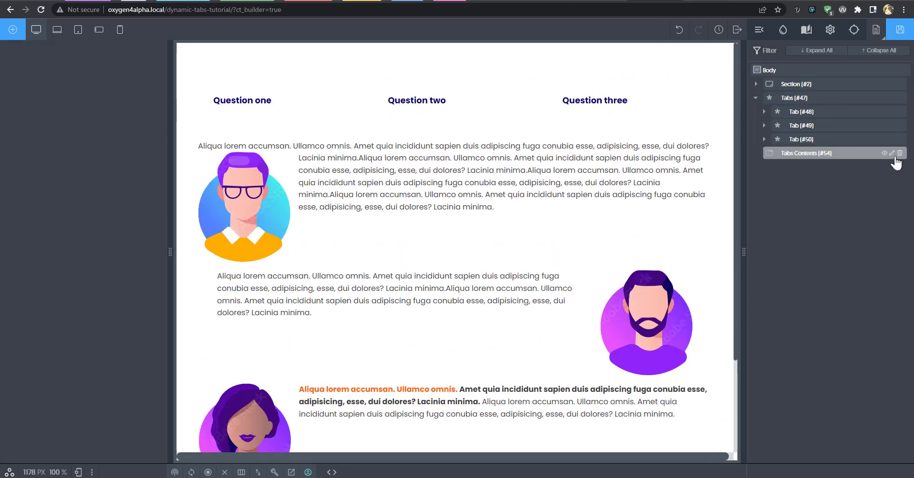
{"action": "left_click", "coordinate": [900, 153]}
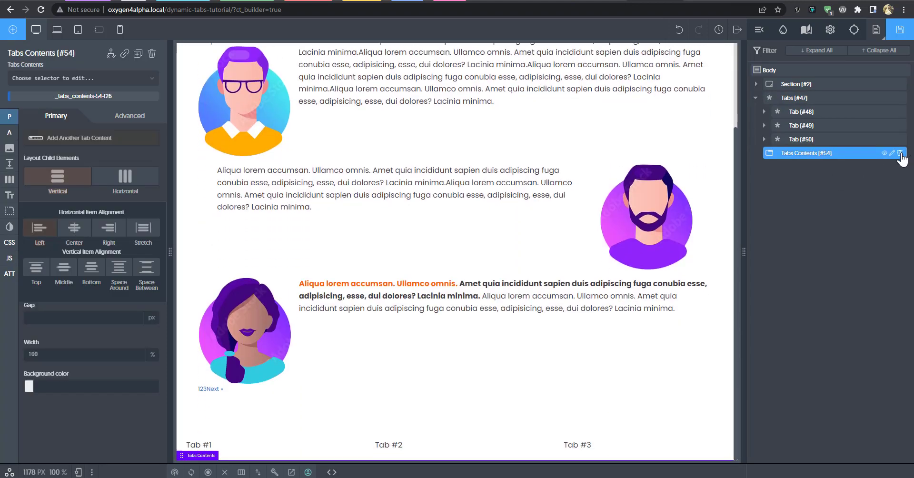
{"action": "left_click", "coordinate": [900, 153]}
{"action": "left_click", "coordinate": [899, 140]}
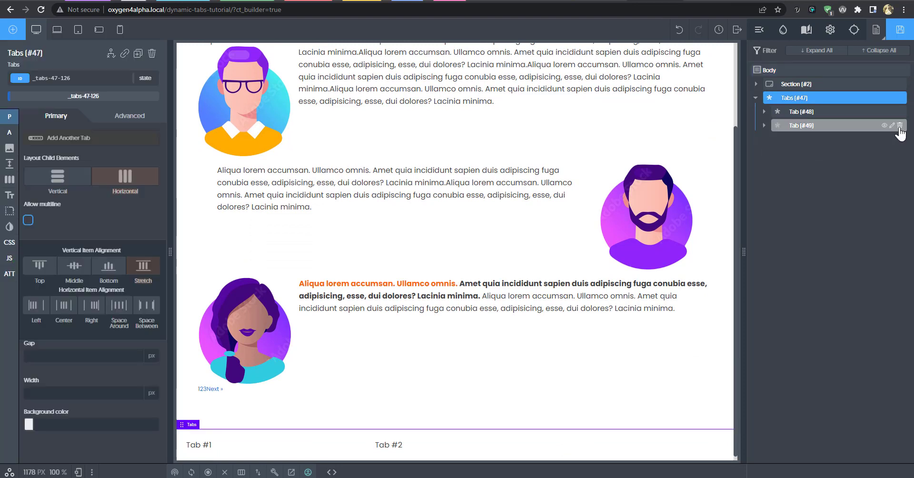
{"action": "left_click", "coordinate": [899, 126]}
{"action": "left_click", "coordinate": [899, 112]}
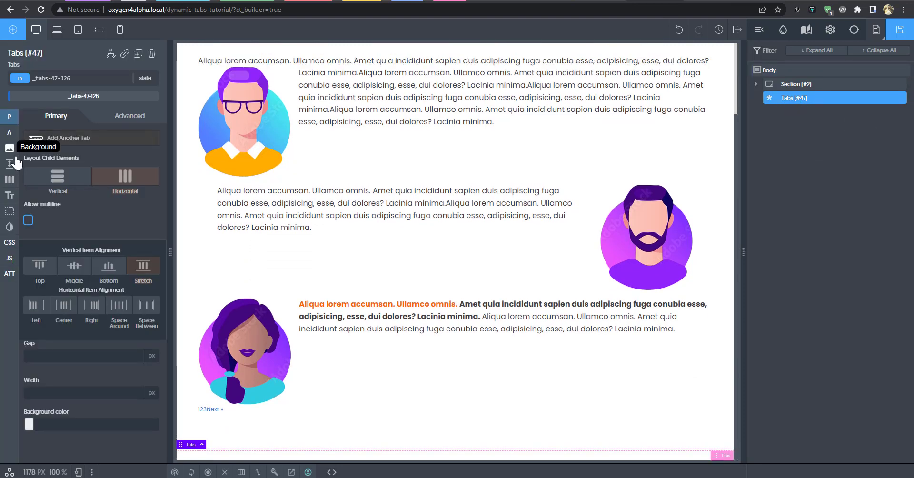
Step: Set the Tabs element's display to none and save the page
{"action": "left_click", "coordinate": [9, 179]}
{"action": "left_click", "coordinate": [148, 179]}
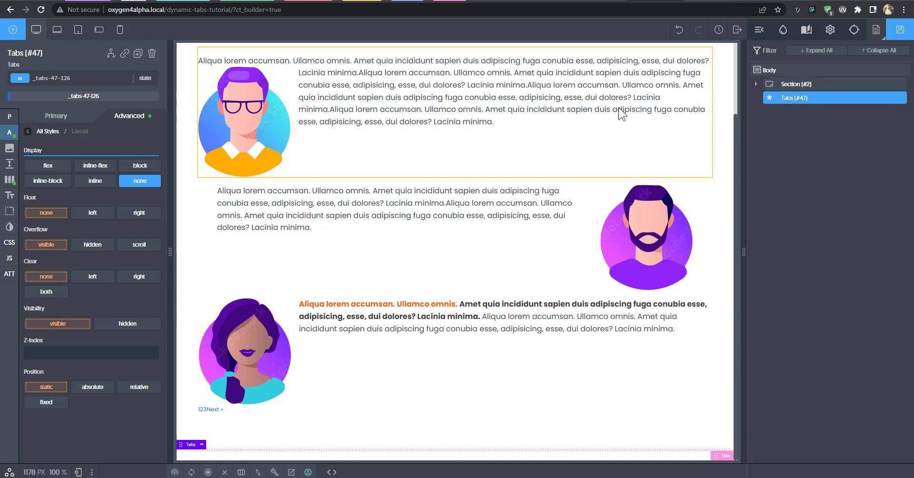
{"action": "left_click", "coordinate": [900, 30]}
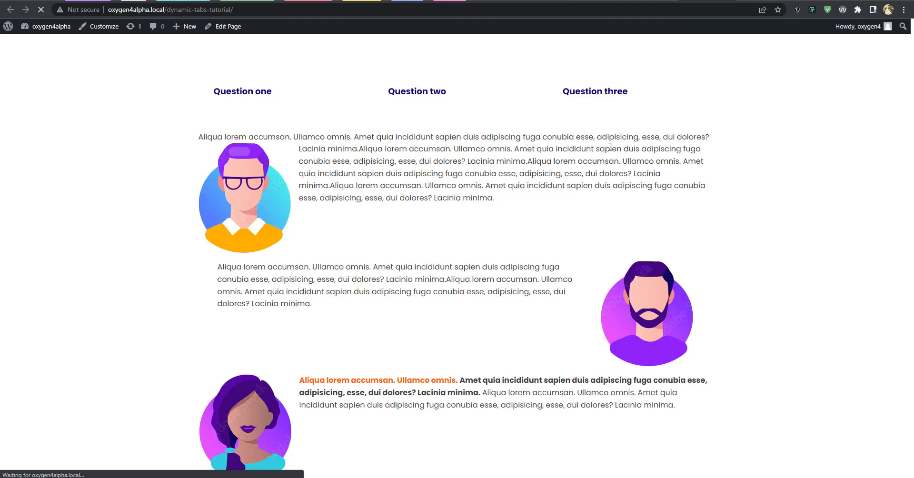
Step: Check that Questions one to three switch panels on the front end, then return to the builder
{"action": "left_click", "coordinate": [447, 91]}
{"action": "left_click", "coordinate": [577, 88]}
{"action": "left_click", "coordinate": [378, 94]}
{"action": "left_click", "coordinate": [296, 93]}
{"action": "left_click", "coordinate": [673, 0]}
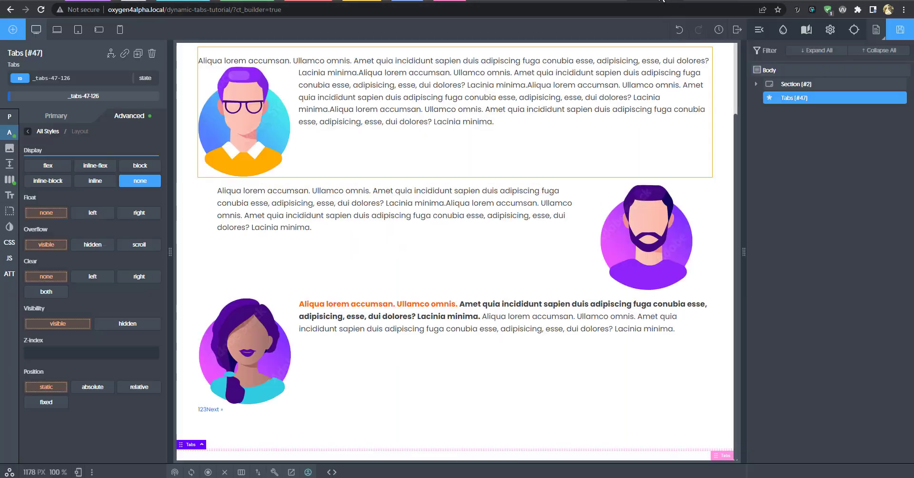
Step: Give the main Section a pale lavender background colour (#e0eaff)
{"action": "left_click", "coordinate": [790, 84]}
{"action": "left_click", "coordinate": [756, 85]}
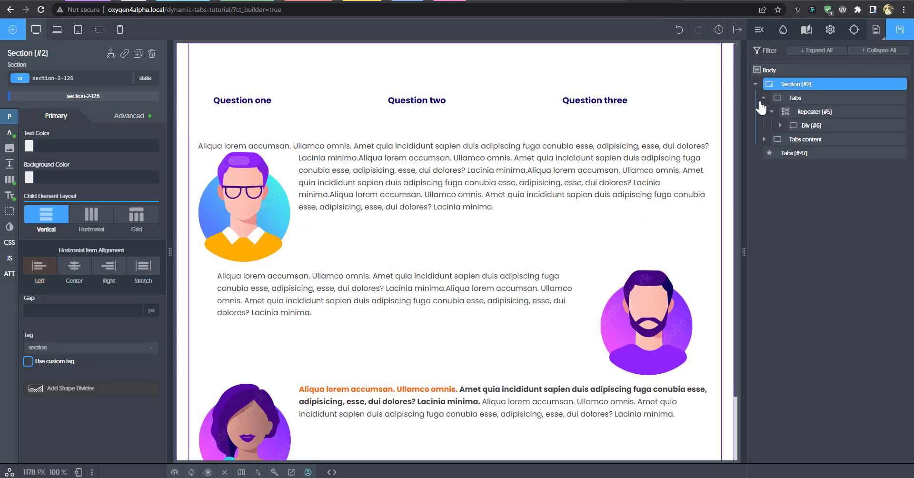
{"action": "left_click", "coordinate": [810, 101]}
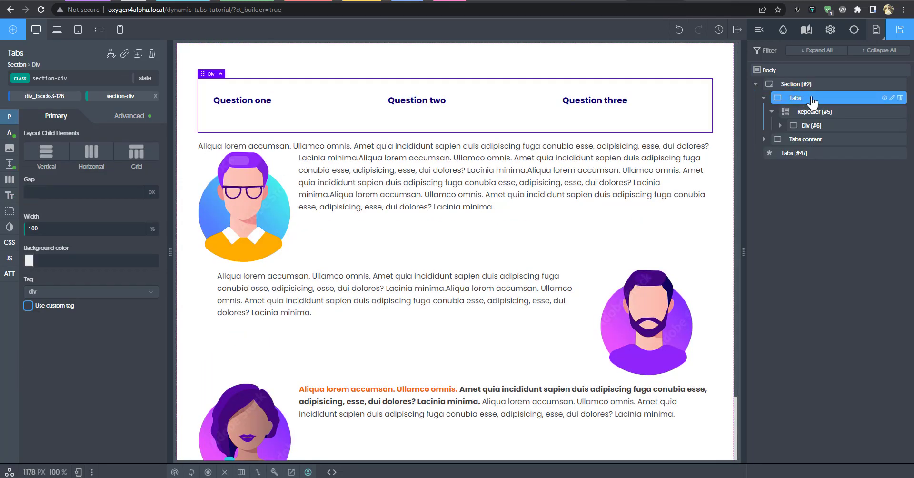
{"action": "left_click", "coordinate": [295, 106]}
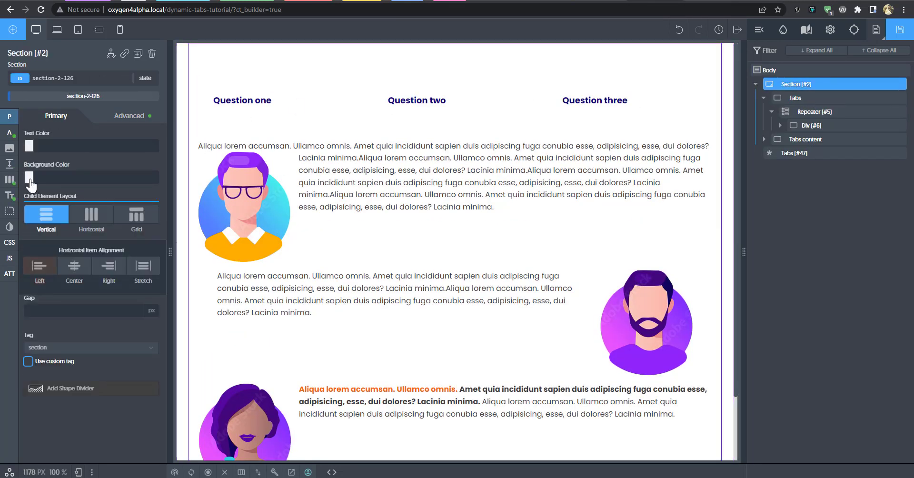
{"action": "left_click", "coordinate": [30, 183]}
{"action": "left_click", "coordinate": [64, 193]}
{"action": "left_click", "coordinate": [107, 232]}
{"action": "left_click", "coordinate": [58, 210]}
{"action": "left_click", "coordinate": [35, 188]}
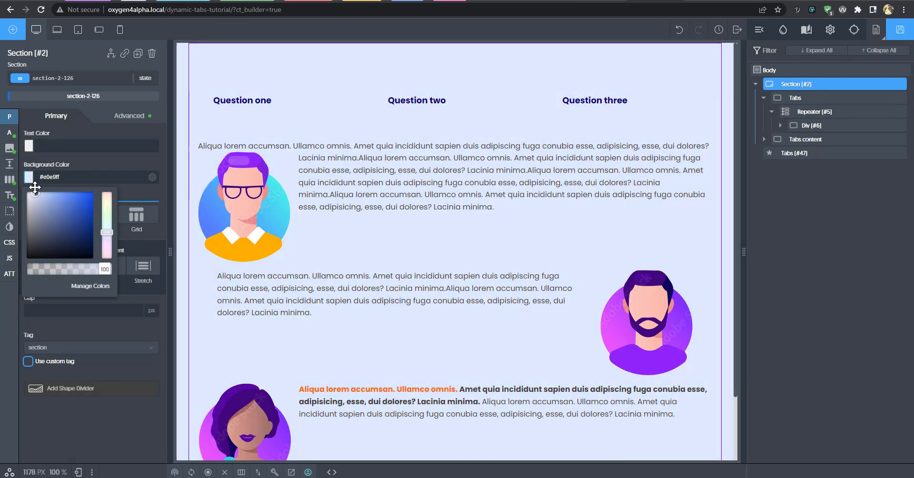
{"action": "left_click", "coordinate": [34, 200]}
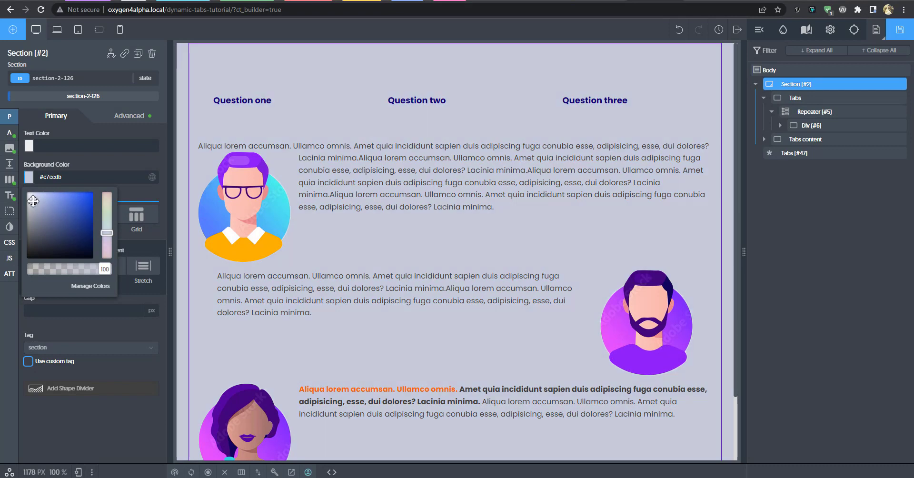
{"action": "left_click_drag", "start_coordinate": [33, 201], "coordinate": [35, 192]}
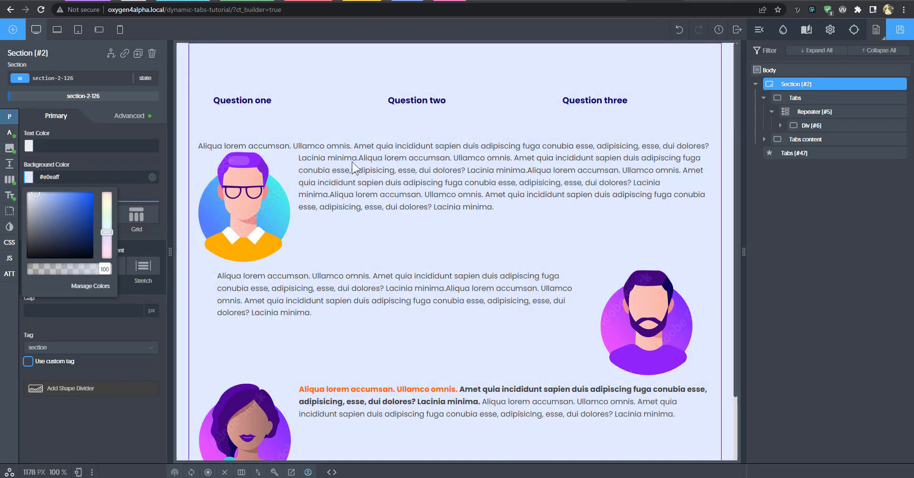
{"action": "left_click", "coordinate": [808, 141]}
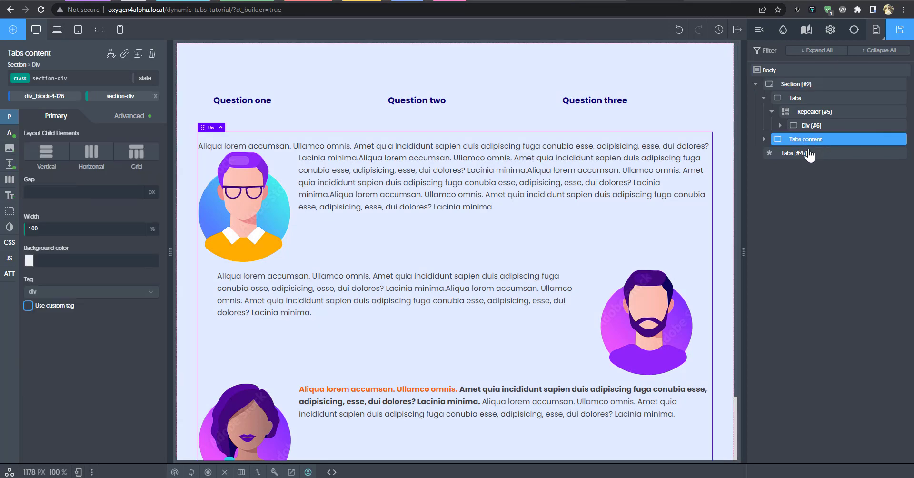
Step: Set the tab content Div (#10) background to white #ffffff
{"action": "left_click", "coordinate": [764, 139]}
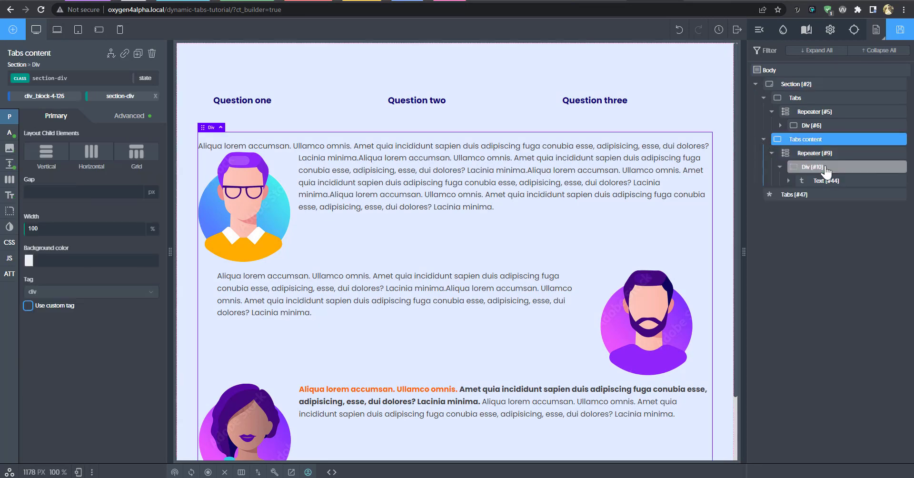
{"action": "left_click", "coordinate": [809, 166]}
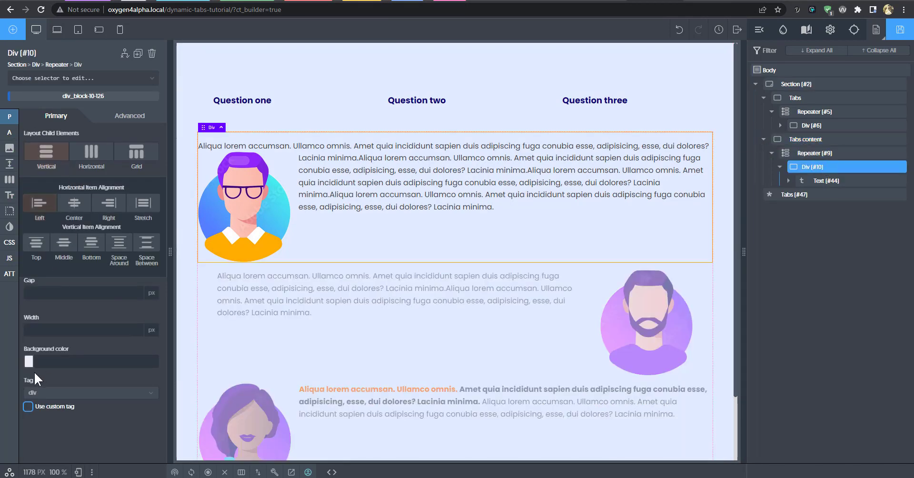
{"action": "left_click", "coordinate": [29, 362]}
{"action": "left_click_drag", "start_coordinate": [23, 375], "coordinate": [11, 319]}
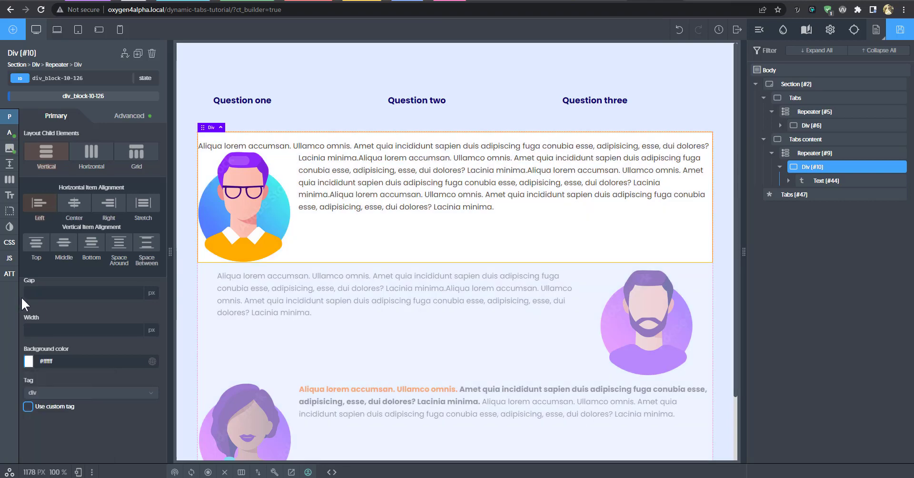
Step: Give the content div 24px padding on all sides and a 20px border radius
{"action": "left_click", "coordinate": [9, 164]}
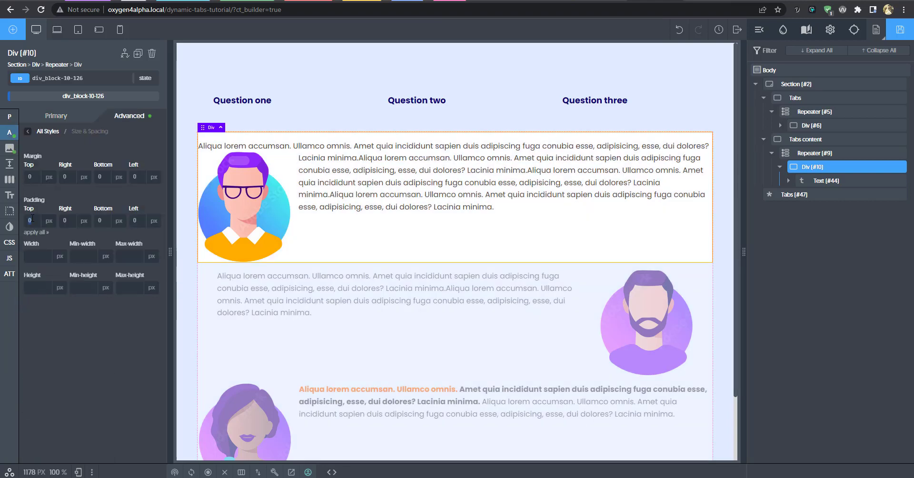
{"action": "type", "text": "24"}
{"action": "left_click", "coordinate": [36, 232]}
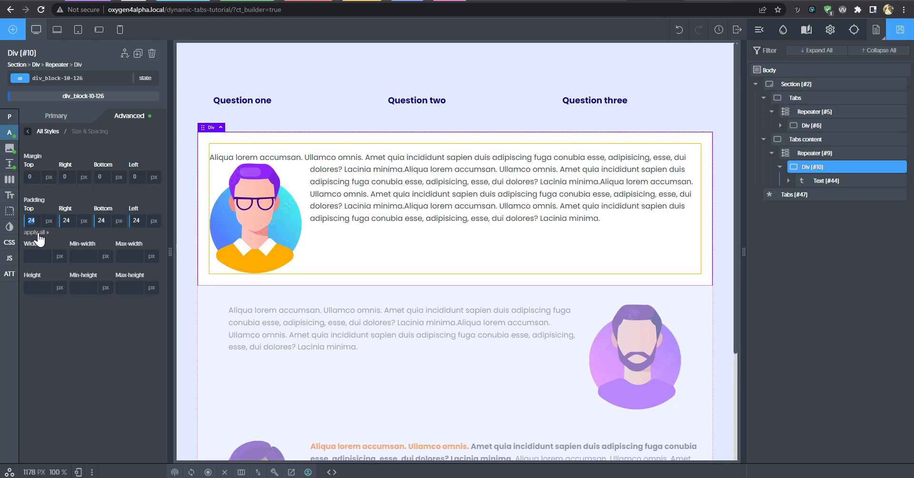
{"action": "left_click", "coordinate": [9, 210]}
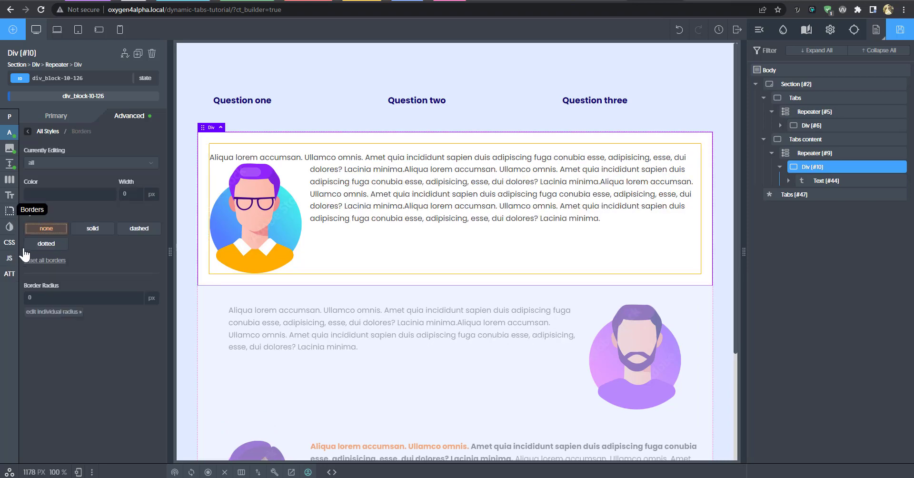
{"action": "left_click", "coordinate": [48, 295]}
{"action": "type", "text": "20"}
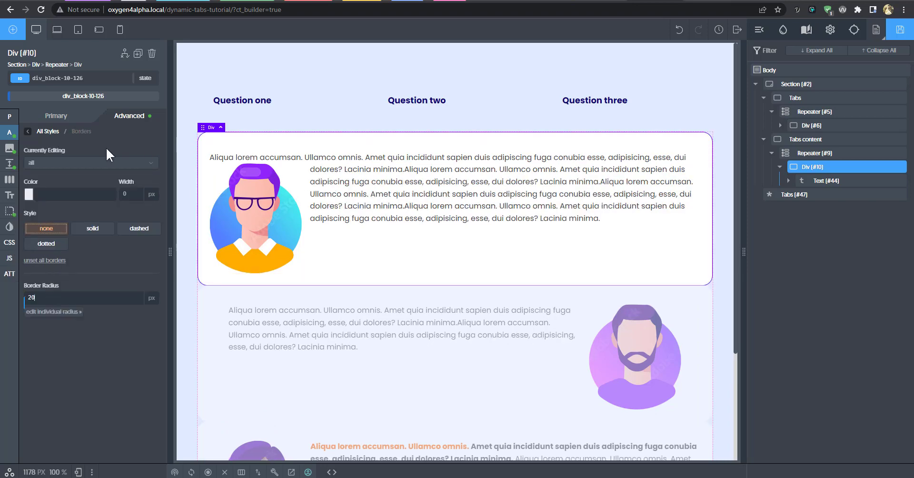
Step: Paste the saved multi-layer box-shadow code into the div's Custom CSS and apply it
{"action": "left_click", "coordinate": [8, 242]}
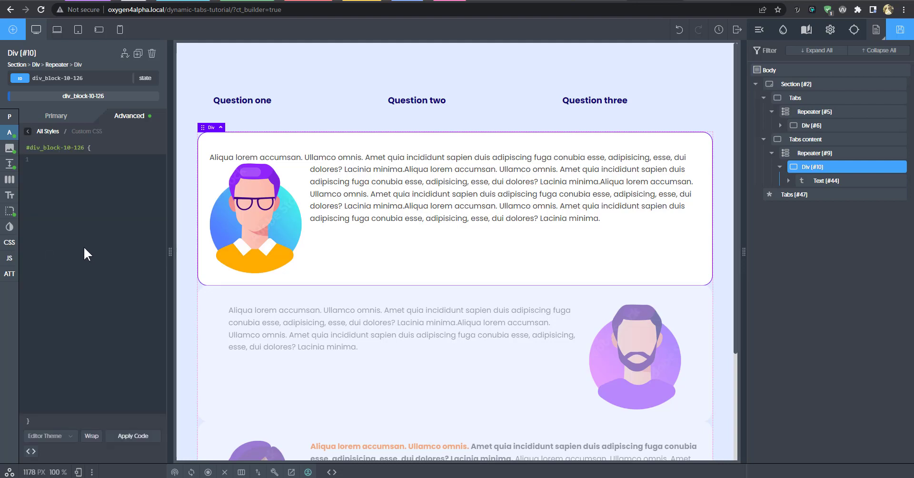
{"action": "key", "text": "super+v"}
{"action": "scroll", "coordinate": [91, 247], "scroll_direction": "down", "scroll_amount": 3}
{"action": "scroll", "coordinate": [119, 291], "scroll_direction": "down", "scroll_amount": 2}
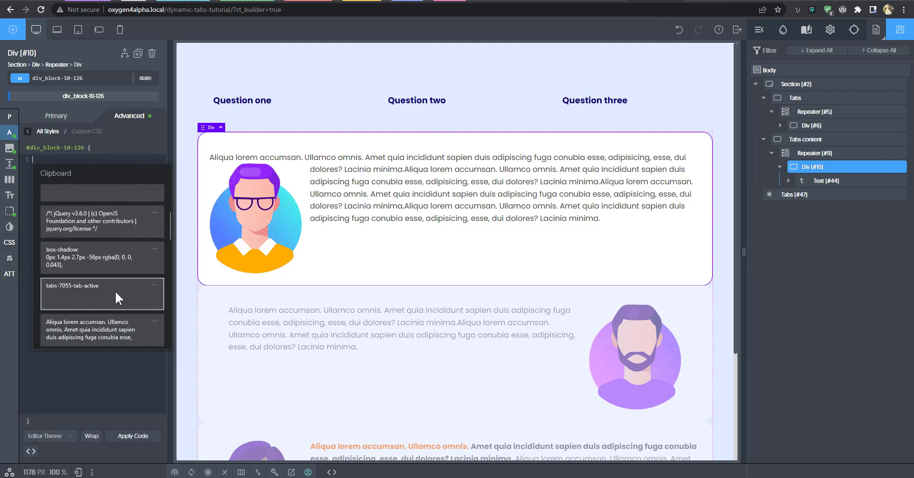
{"action": "left_click", "coordinate": [112, 256]}
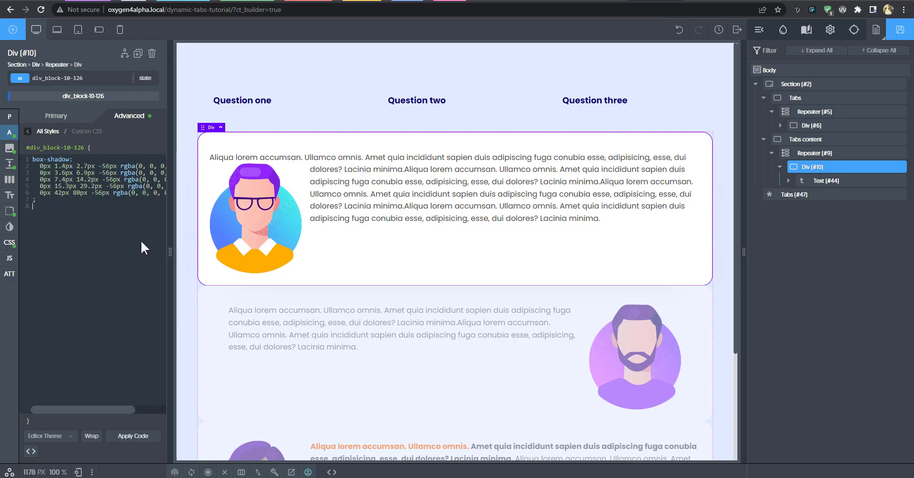
{"action": "left_click", "coordinate": [136, 439]}
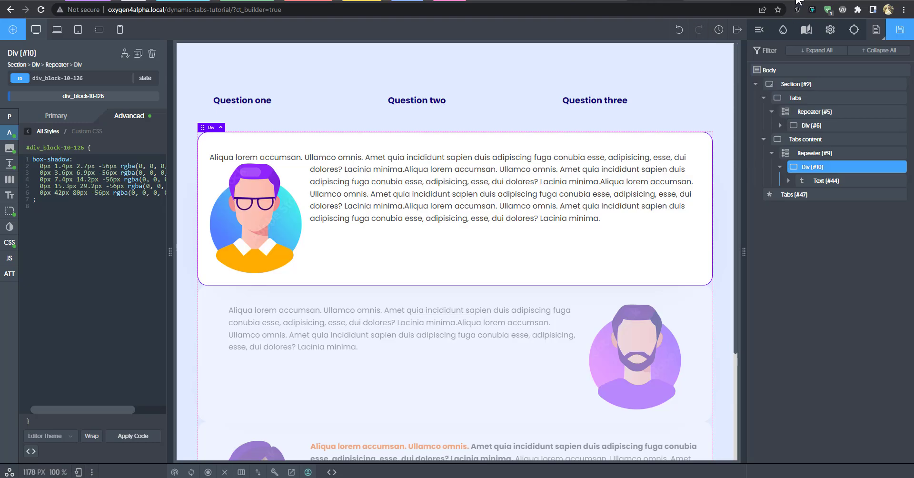
Step: Open the Smooth Shadow generator in a new tab and reduce its shadow layers to 4
{"action": "key", "text": "ctrl+t"}
{"action": "type", "text": "bra"}
{"action": "key", "text": "Return"}
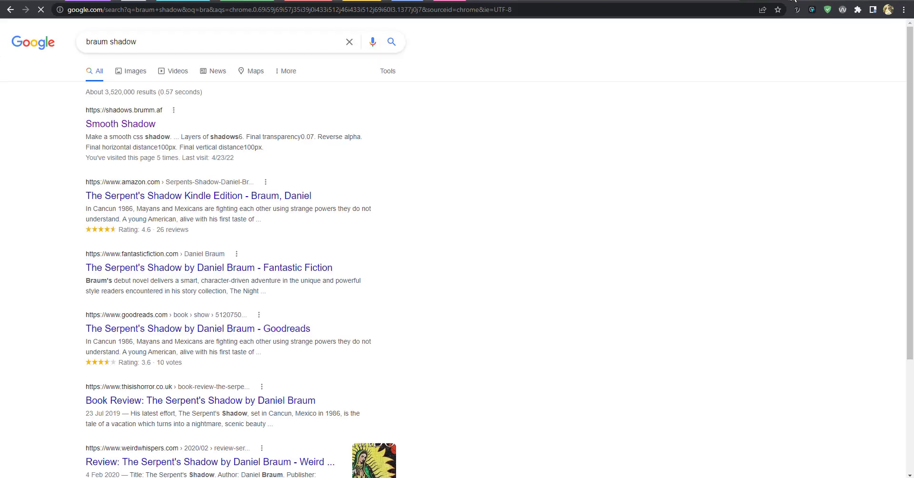
{"action": "left_click", "coordinate": [135, 130]}
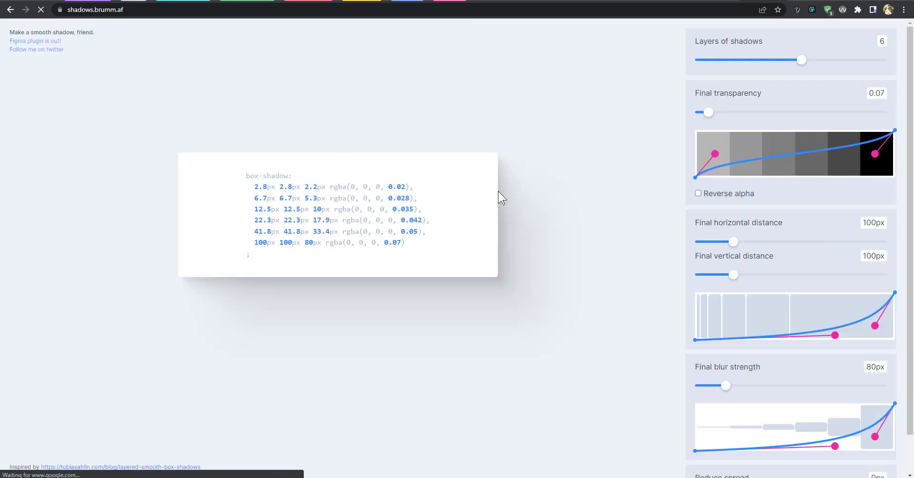
{"action": "left_click", "coordinate": [485, 196]}
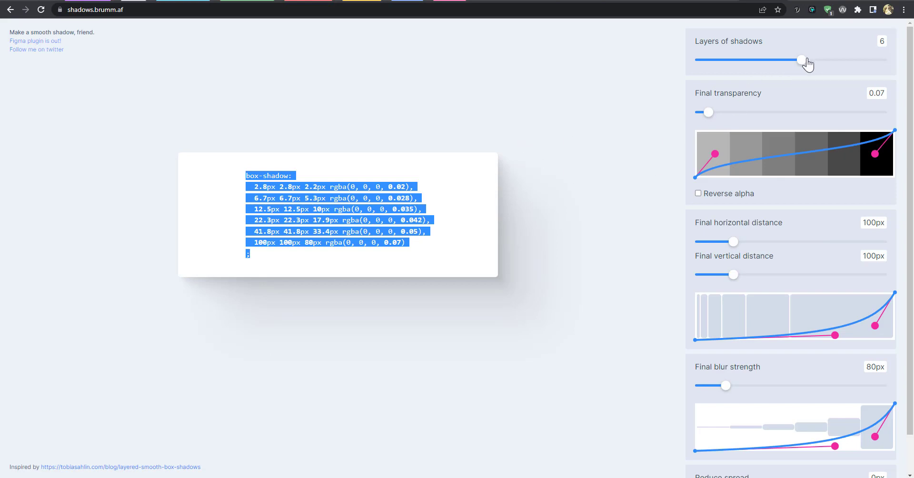
{"action": "left_click_drag", "start_coordinate": [804, 64], "coordinate": [760, 66]}
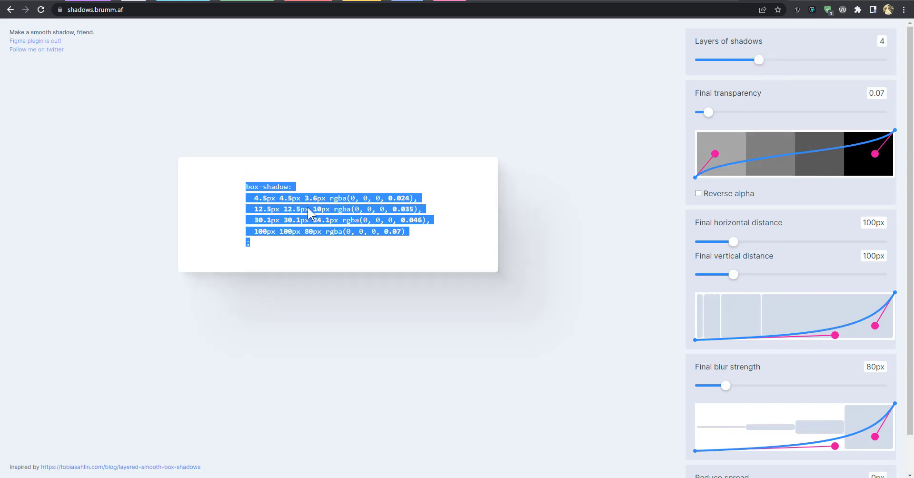
Step: Back in the builder, select the Question one tab item and save the page
{"action": "left_click", "coordinate": [778, 0]}
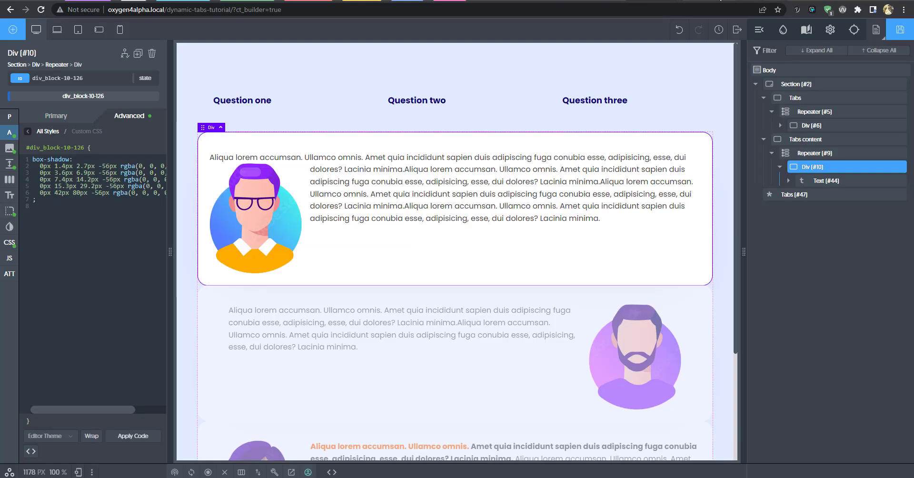
{"action": "left_click", "coordinate": [324, 98]}
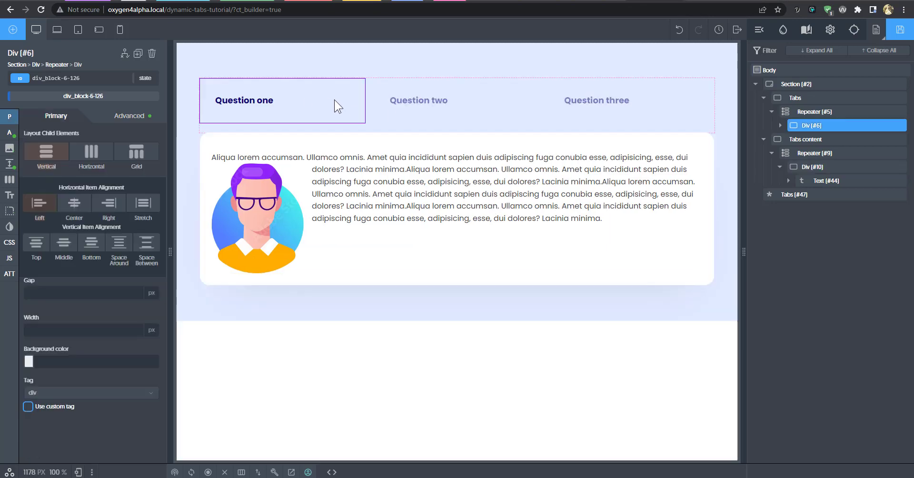
{"action": "left_click", "coordinate": [900, 29]}
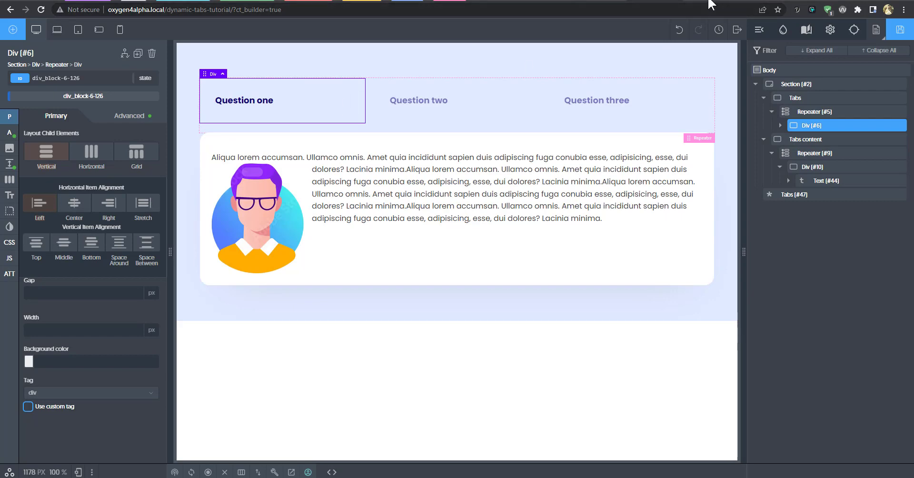
Step: On the live page, switch between tabs and inspect the Question one tab div in DevTools
{"action": "left_click", "coordinate": [709, 2]}
{"action": "left_click", "coordinate": [400, 93]}
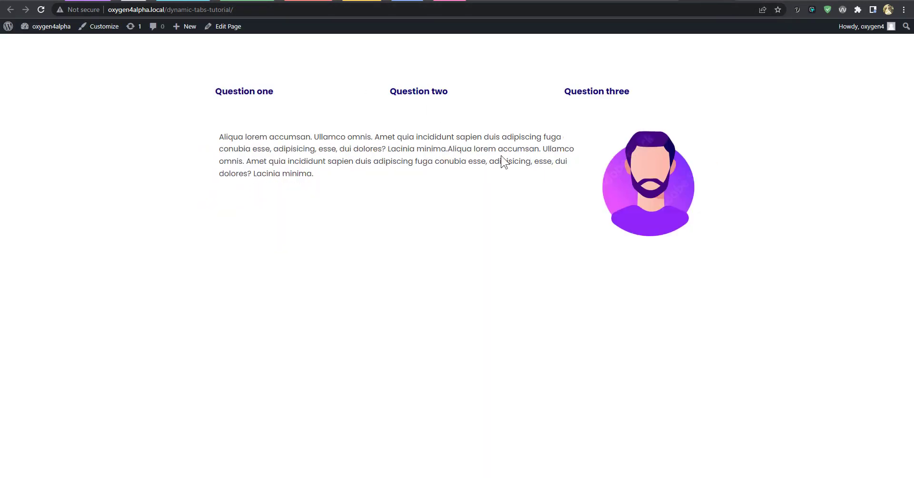
{"action": "key", "text": "ctrl+shift+i"}
{"action": "left_click", "coordinate": [678, 25]}
{"action": "left_click", "coordinate": [210, 101]}
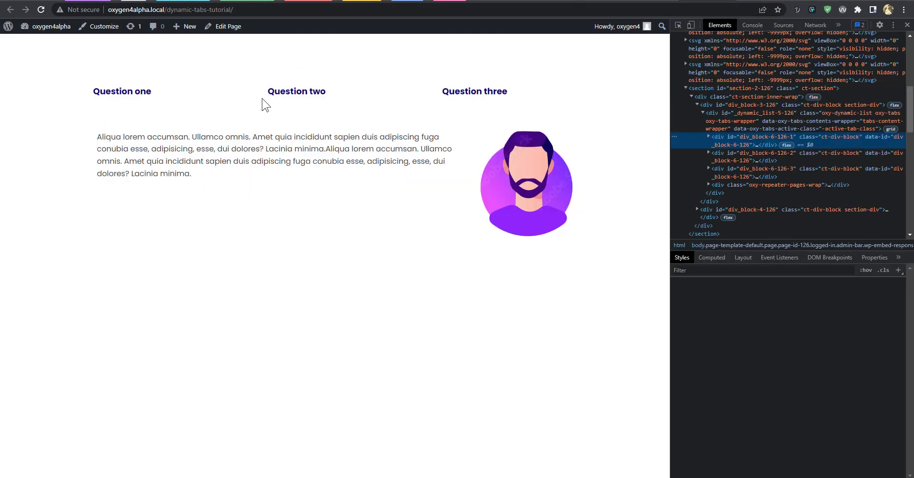
{"action": "left_click", "coordinate": [183, 96]}
{"action": "left_click", "coordinate": [306, 104]}
{"action": "left_click", "coordinate": [205, 101]}
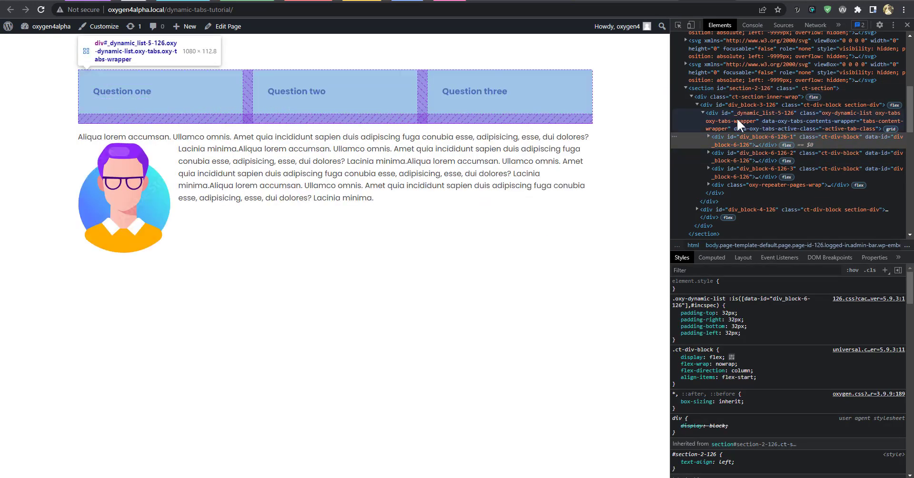
{"action": "left_click", "coordinate": [721, 136]}
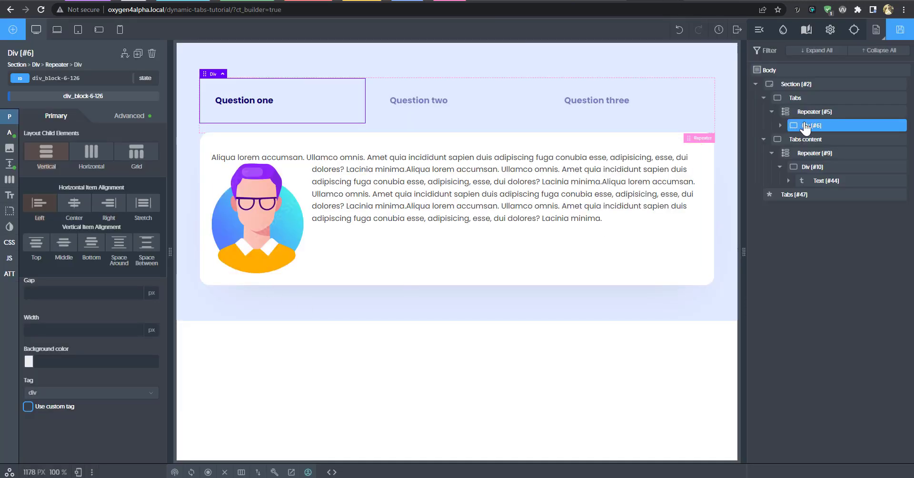
Step: Open the tabs repeater's custom attributes and remove the prefix from the active-class value
{"action": "left_click", "coordinate": [809, 112]}
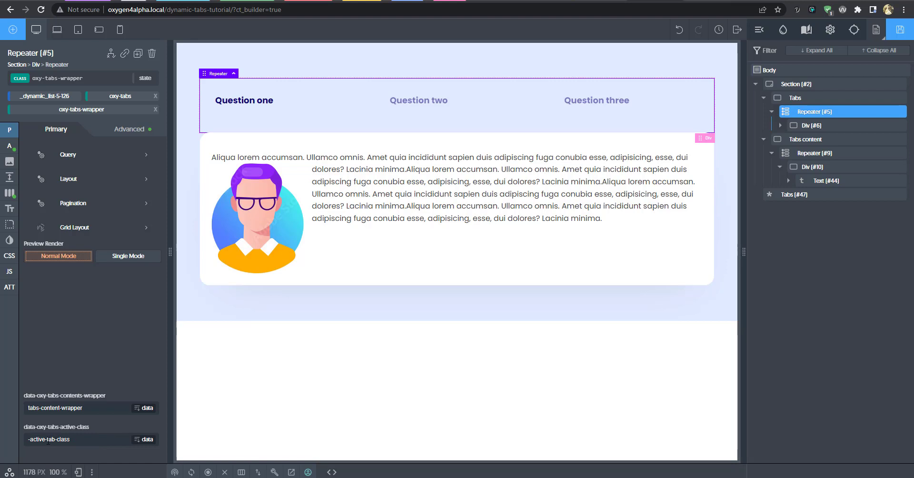
{"action": "type", "text": "mu"}
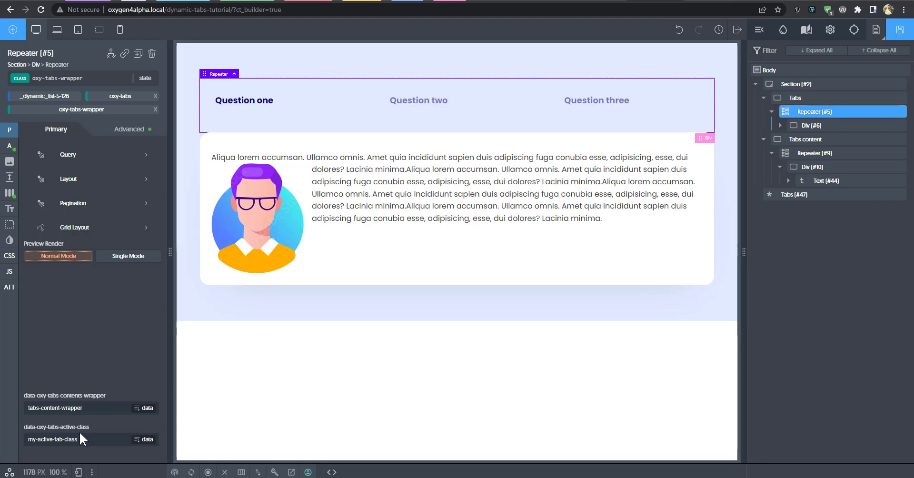
{"action": "left_click", "coordinate": [10, 288]}
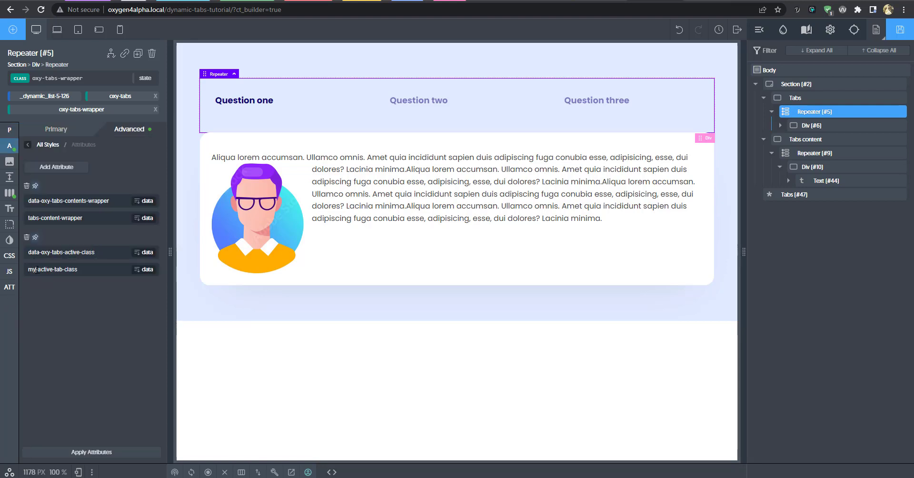
{"action": "left_click", "coordinate": [36, 269]}
{"action": "key", "text": "BackSpace"}
{"action": "key", "text": "BackSpace"}
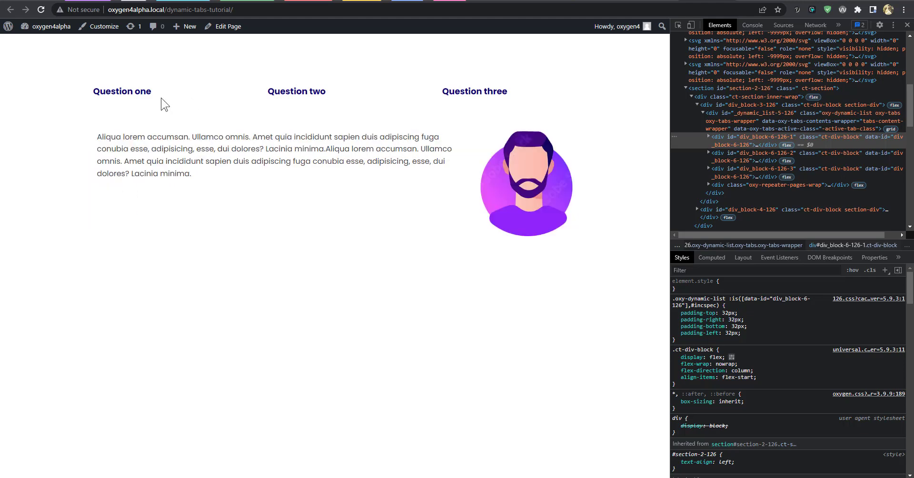
Step: Insert 'tab-' so the attribute name reads data-oxy-tabs-active-tab-class, and save
{"action": "left_click_drag", "start_coordinate": [431, 88], "coordinate": [504, 90]}
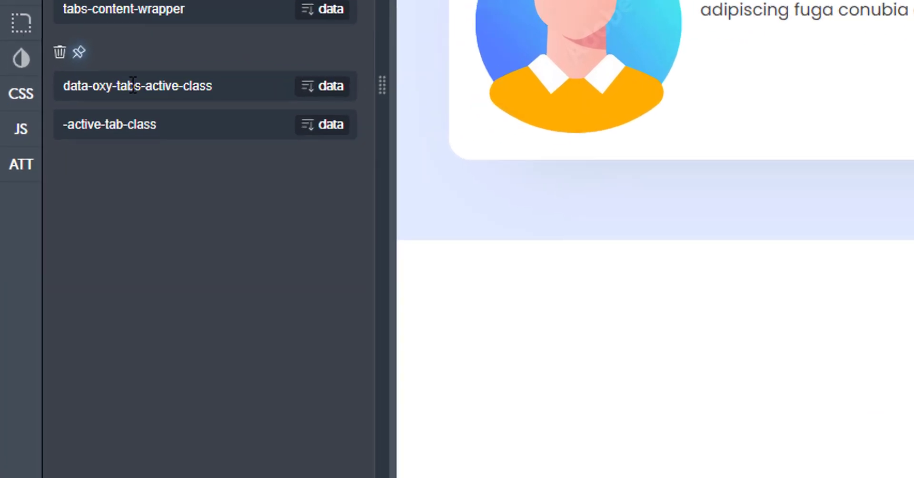
{"action": "left_click", "coordinate": [183, 86]}
{"action": "type", "text": "tab-"}
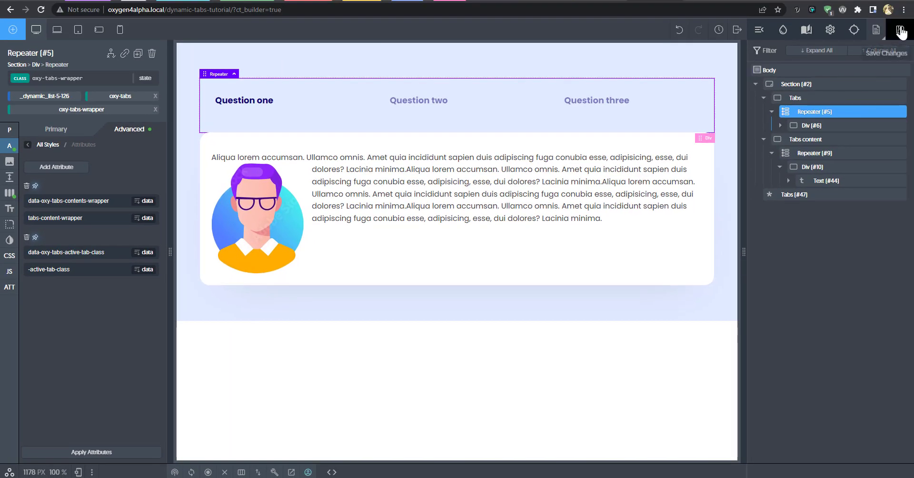
{"action": "left_click", "coordinate": [900, 30]}
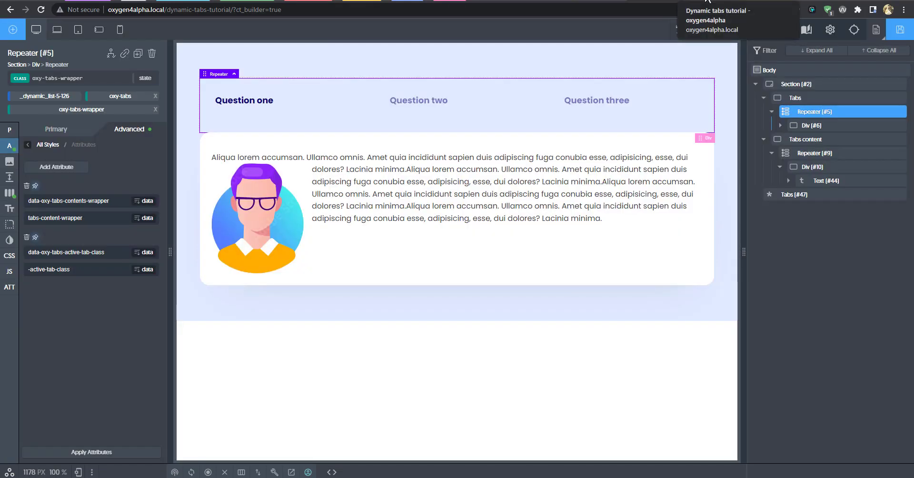
Step: Reload the live page and click Question two, three and one to watch the active-tab class move
{"action": "left_click", "coordinate": [706, 2]}
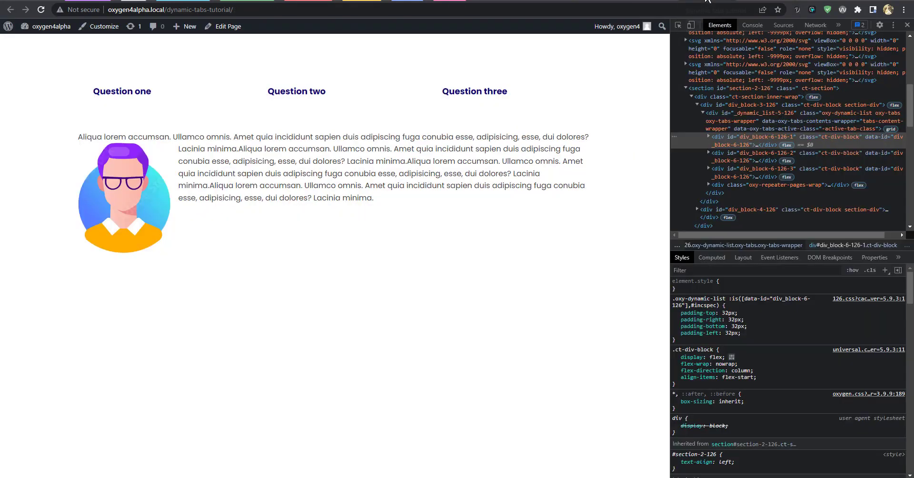
{"action": "key", "text": "F5"}
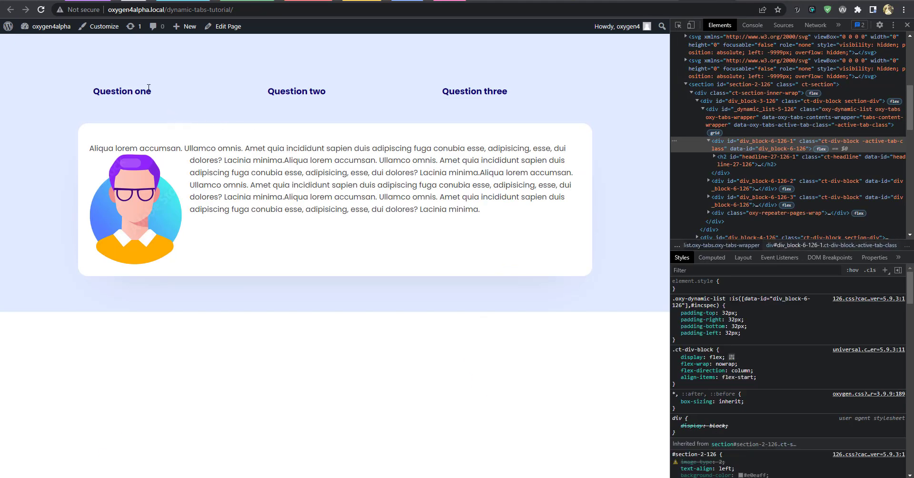
{"action": "left_click", "coordinate": [342, 91]}
{"action": "left_click", "coordinate": [474, 92]}
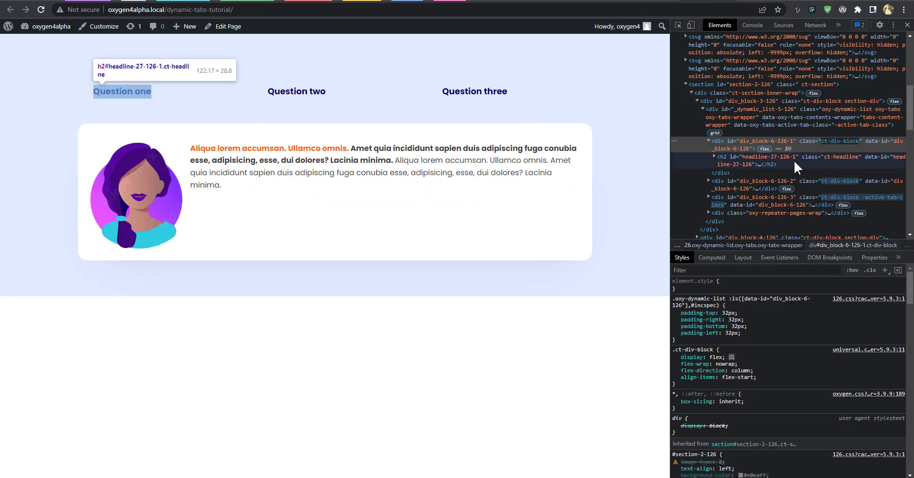
{"action": "left_click", "coordinate": [133, 89]}
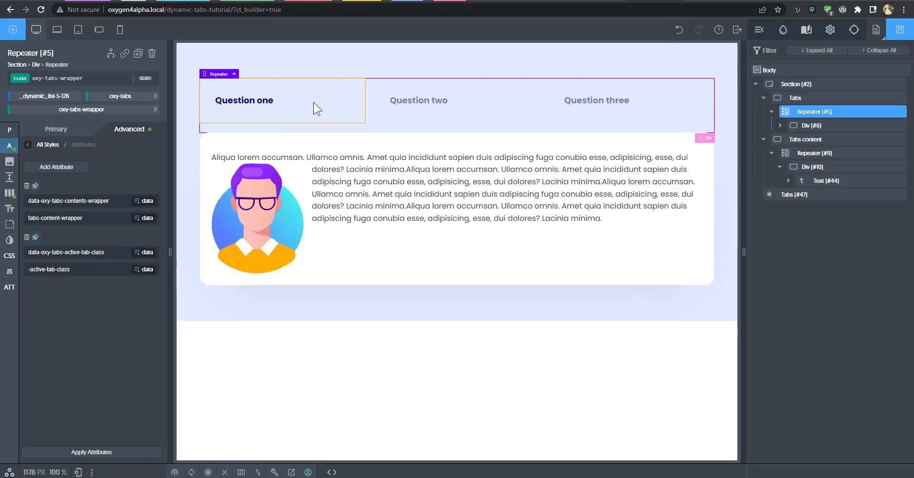
Step: Look through the tab element's classes and the custom selectors list, then reselect the tabs repeater
{"action": "left_click", "coordinate": [813, 127]}
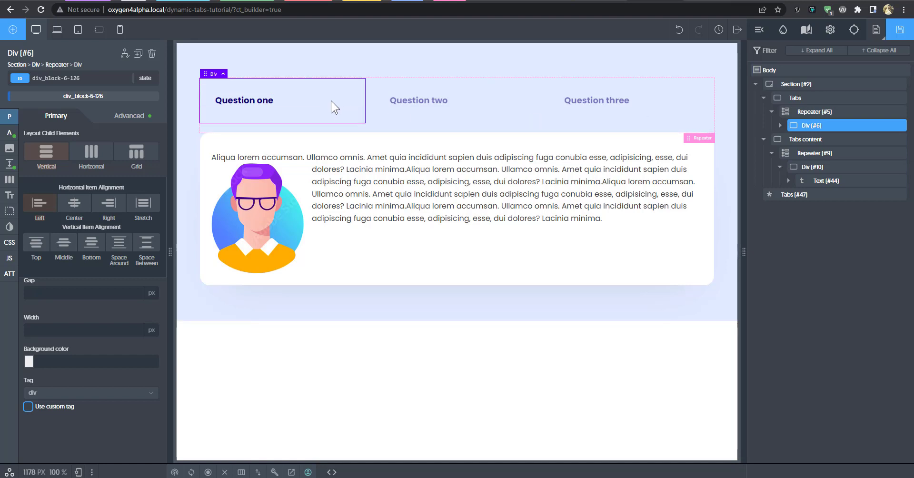
{"action": "left_click", "coordinate": [97, 78]}
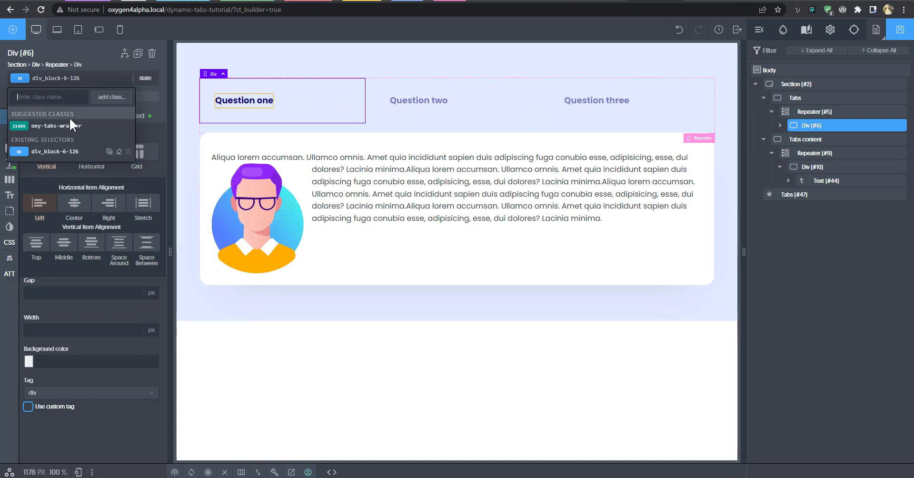
{"action": "left_click", "coordinate": [323, 99]}
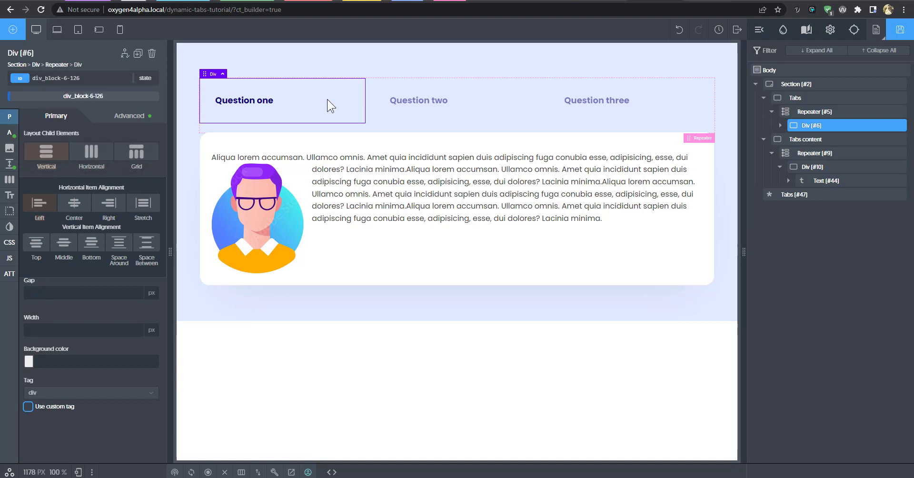
{"action": "left_click", "coordinate": [806, 31]}
{"action": "left_click", "coordinate": [829, 31]}
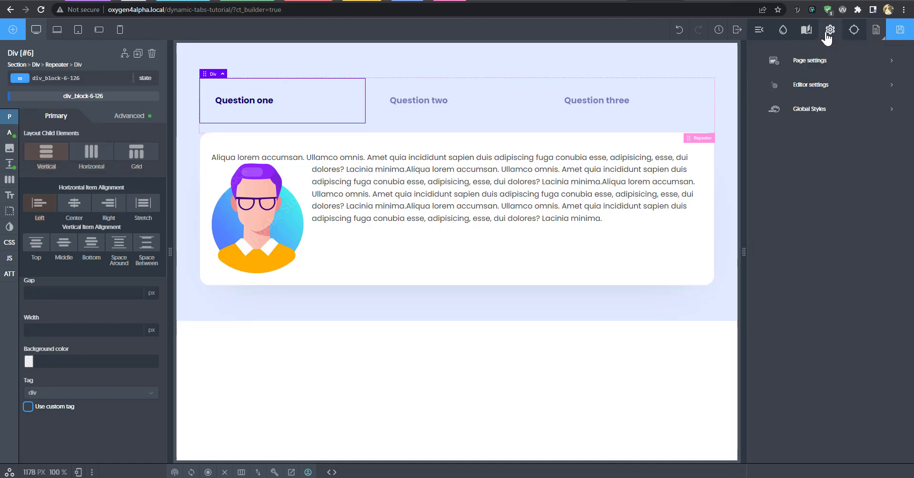
{"action": "left_click", "coordinate": [782, 30]}
{"action": "left_click", "coordinate": [790, 75]}
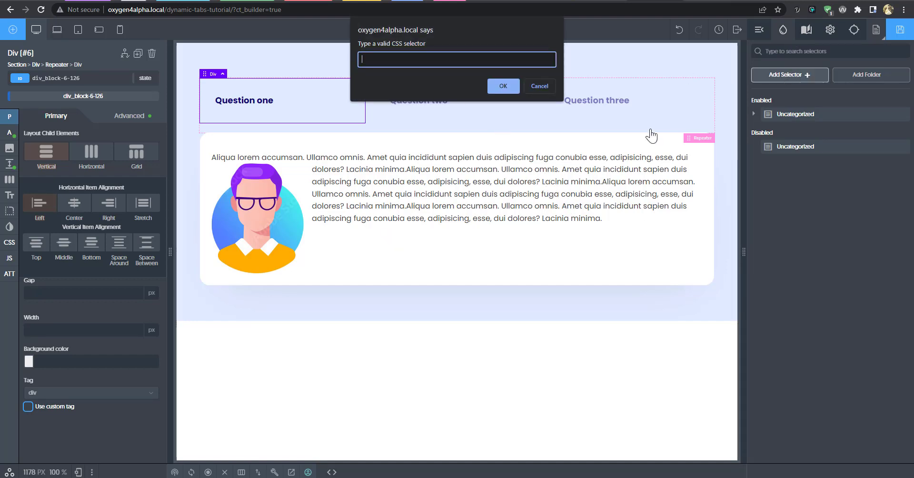
{"action": "key", "text": "Escape"}
{"action": "left_click", "coordinate": [759, 30]}
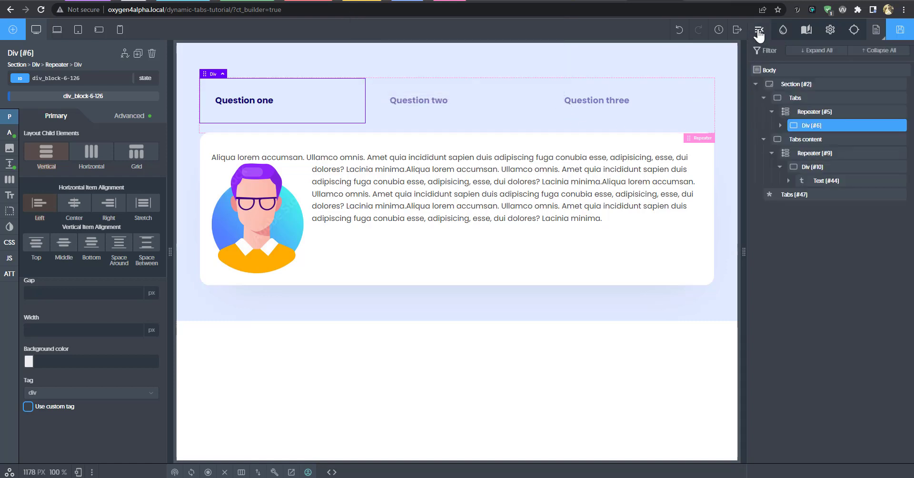
{"action": "left_click", "coordinate": [812, 112]}
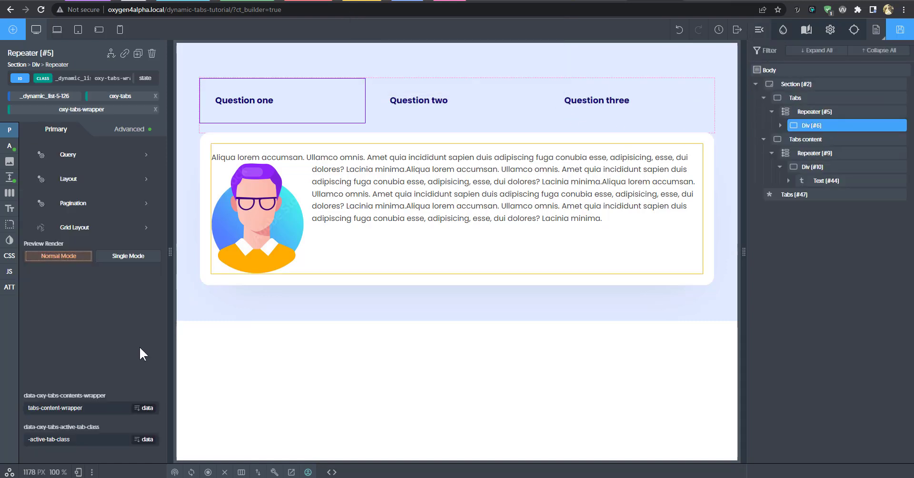
Step: Copy the -active-tab-class value and create a new .-active-tab-class selector from it
{"action": "triple_click", "coordinate": [85, 439]}
{"action": "key", "text": "ctrl+c"}
{"action": "left_click", "coordinate": [783, 30]}
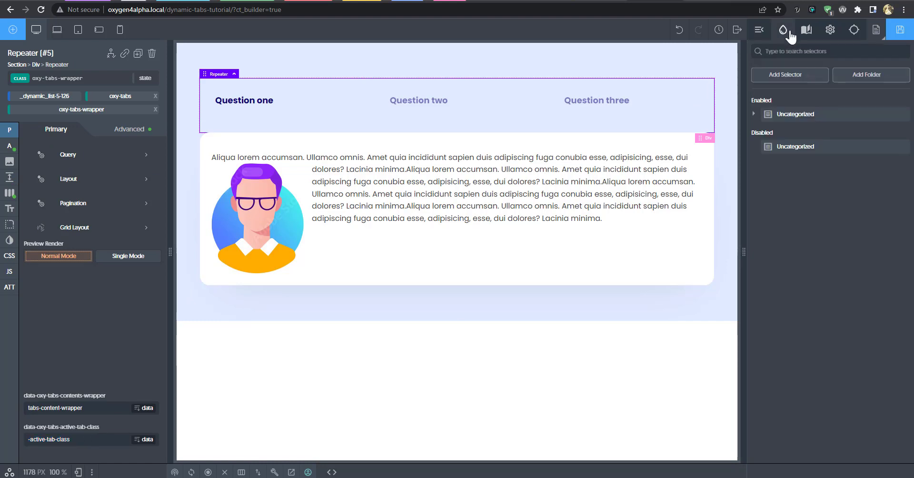
{"action": "left_click", "coordinate": [804, 74]}
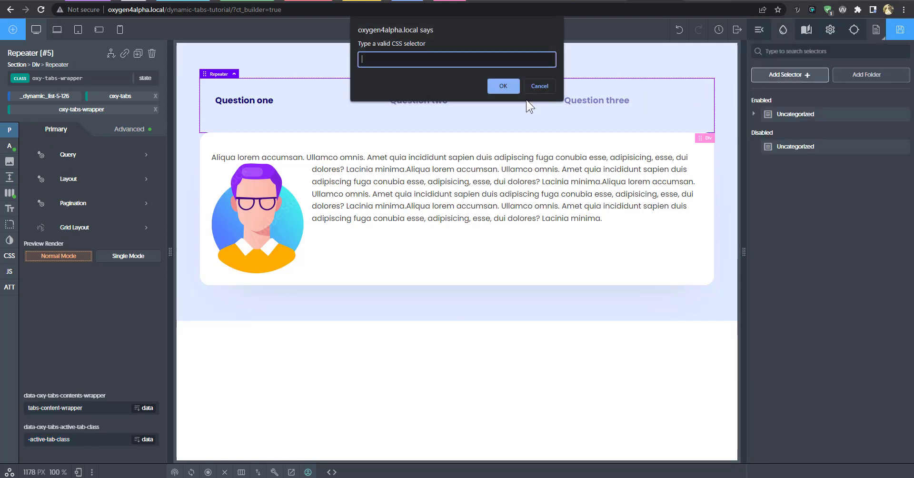
{"action": "type", "text": "."}
{"action": "key", "text": "ctrl+v"}
{"action": "left_click", "coordinate": [501, 87]}
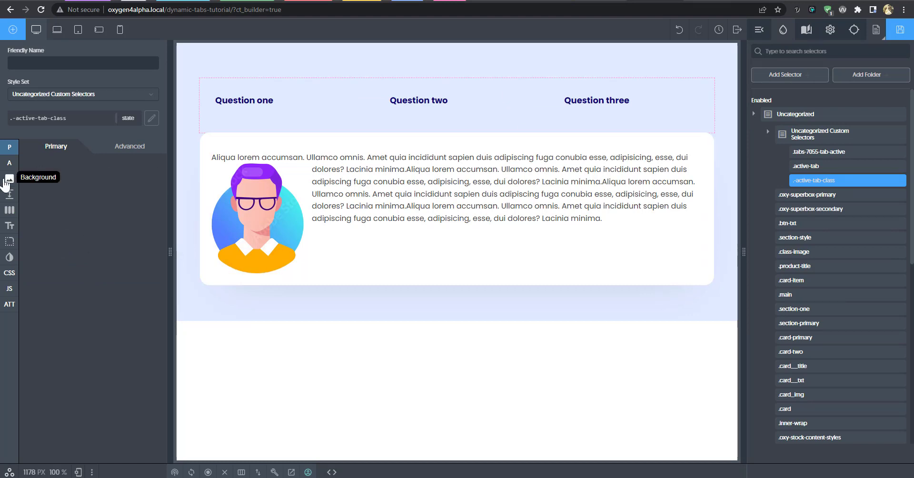
Step: Give .-active-tab-class a light pink background and check which tab elements get selected
{"action": "left_click", "coordinate": [108, 147]}
{"action": "left_click", "coordinate": [77, 179]}
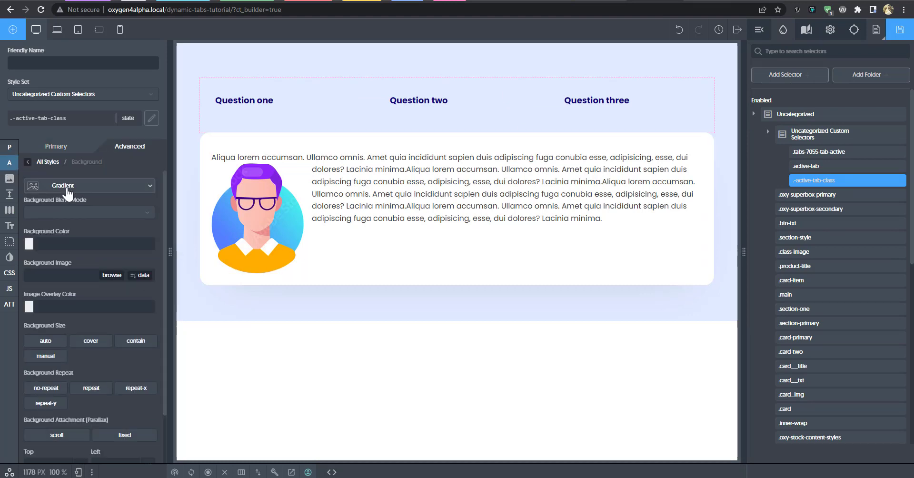
{"action": "left_click", "coordinate": [29, 244]}
{"action": "left_click", "coordinate": [49, 260]}
{"action": "left_click", "coordinate": [280, 103]}
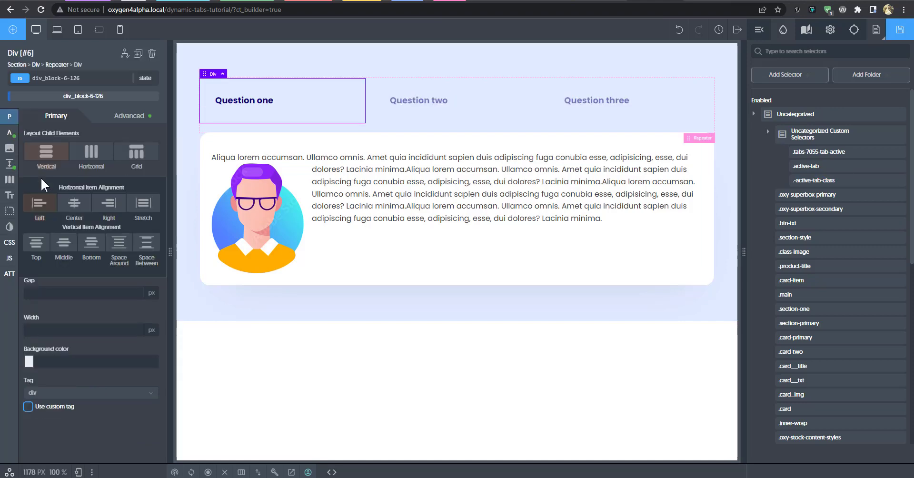
{"action": "left_click", "coordinate": [447, 103]}
{"action": "left_click", "coordinate": [333, 108]}
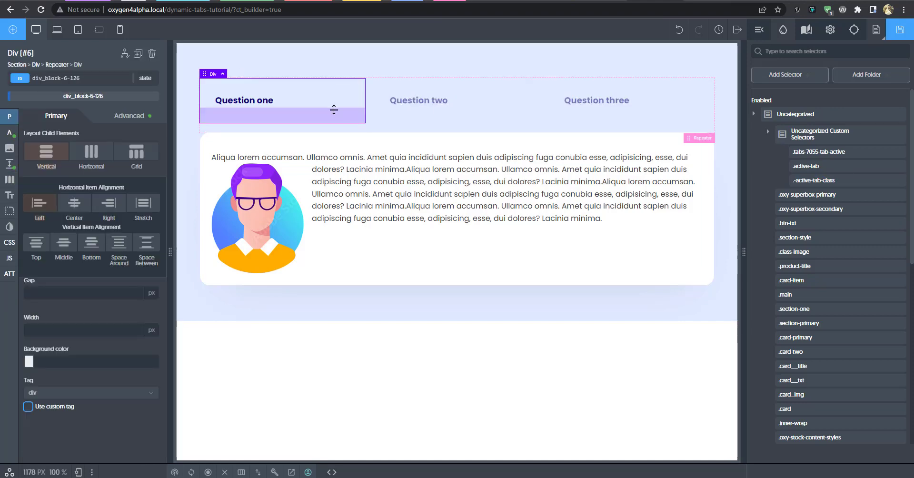
Step: Change the .-active-tab-class background to a stronger pink #ff8c8c and save the page
{"action": "left_click", "coordinate": [815, 182]}
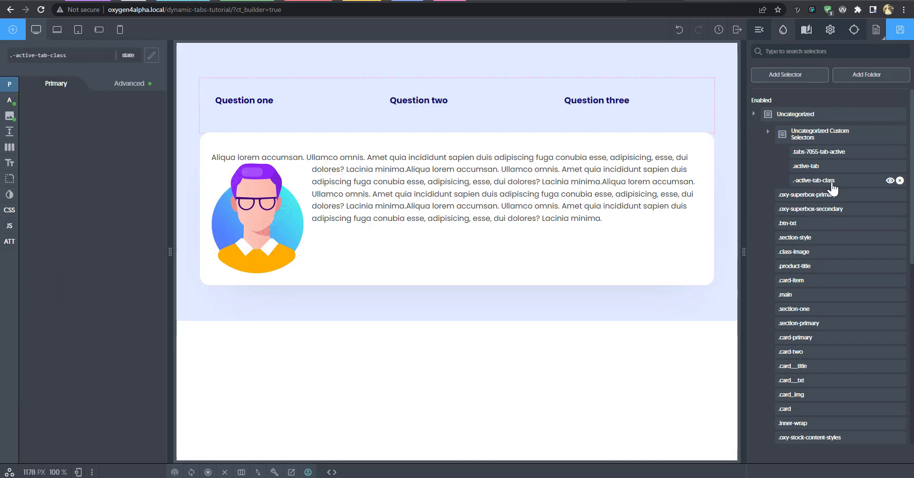
{"action": "left_click", "coordinate": [13, 106]}
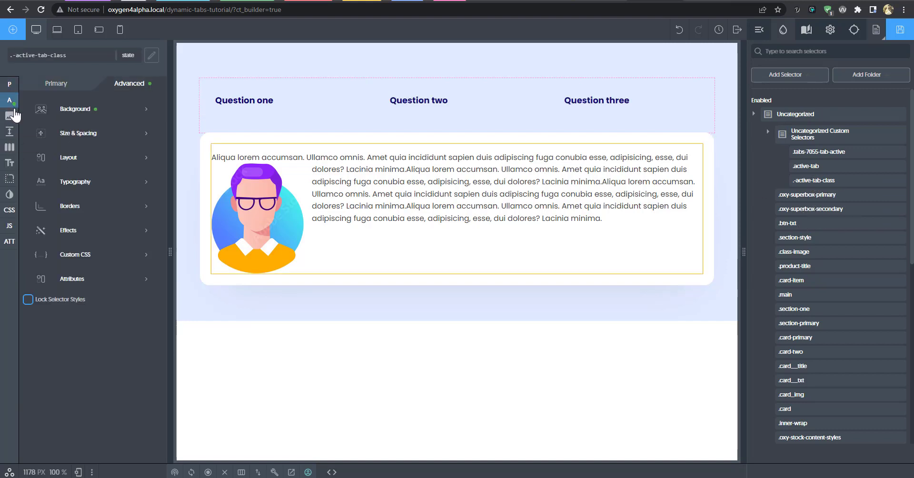
{"action": "left_click", "coordinate": [91, 123]}
{"action": "left_click", "coordinate": [29, 188]}
{"action": "left_click", "coordinate": [48, 206]}
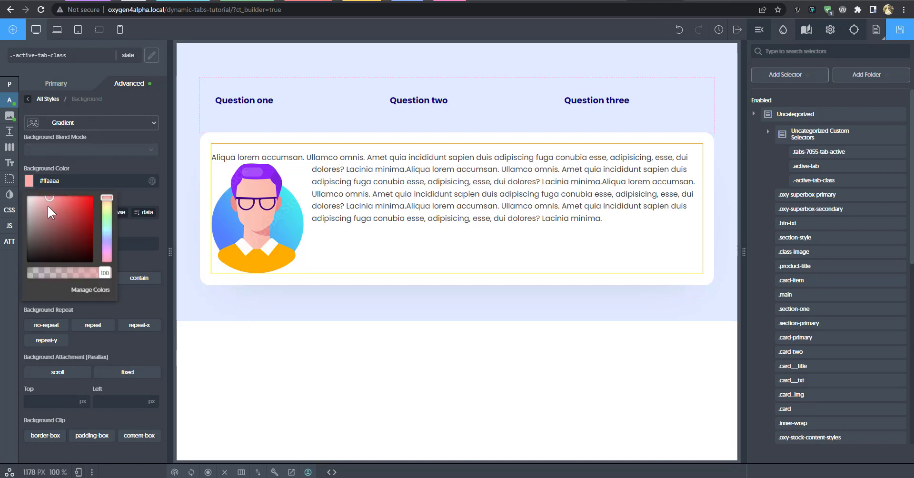
{"action": "left_click", "coordinate": [886, 33]}
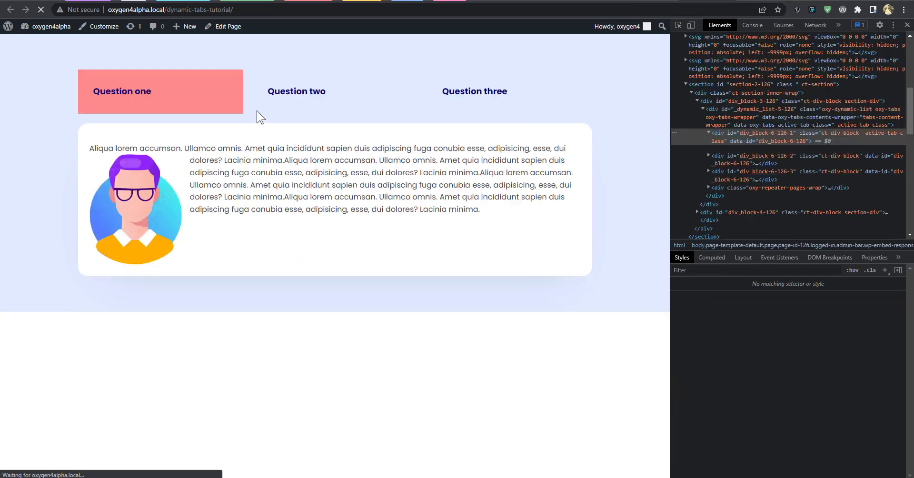
Step: Switch between Question two and Question one on the live page to see the pink highlight
{"action": "left_click", "coordinate": [255, 102]}
{"action": "left_click", "coordinate": [238, 97]}
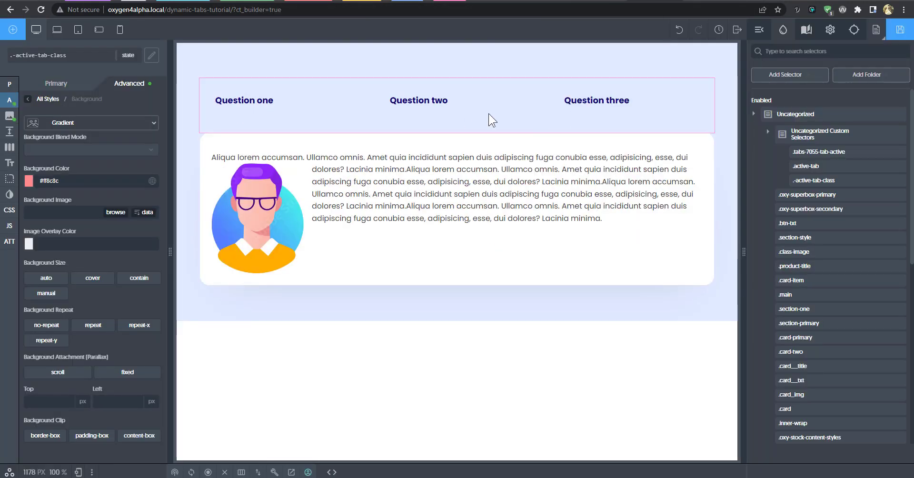
{"action": "left_click", "coordinate": [590, 119]}
Step: Toggle the repeater preview between single and all tabs, select Question one, and save
{"action": "left_click", "coordinate": [764, 34]}
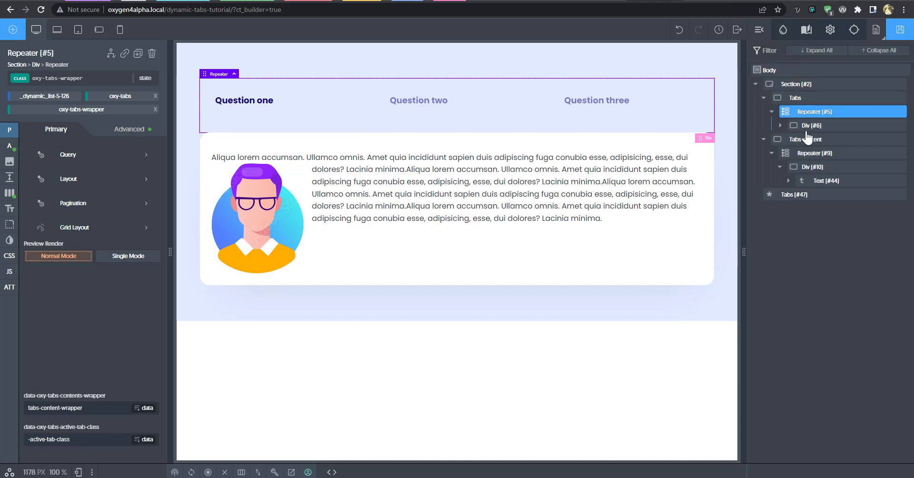
{"action": "left_click", "coordinate": [128, 256]}
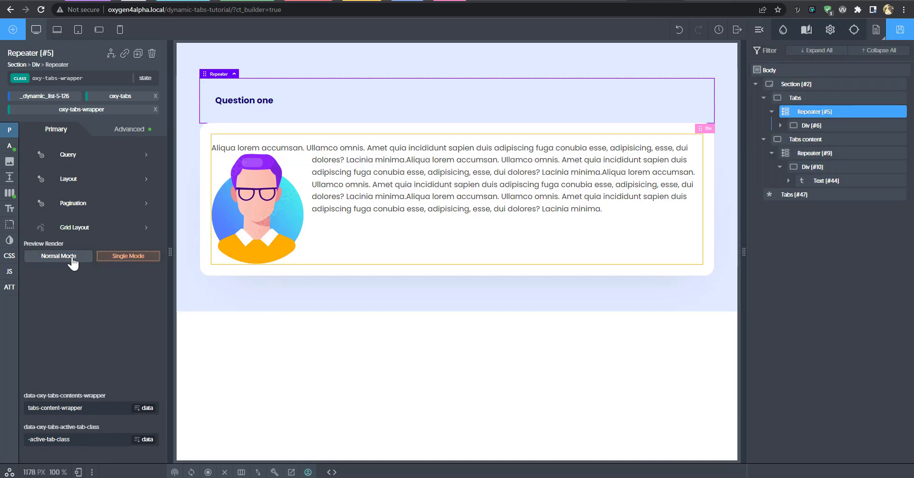
{"action": "left_click", "coordinate": [66, 258]}
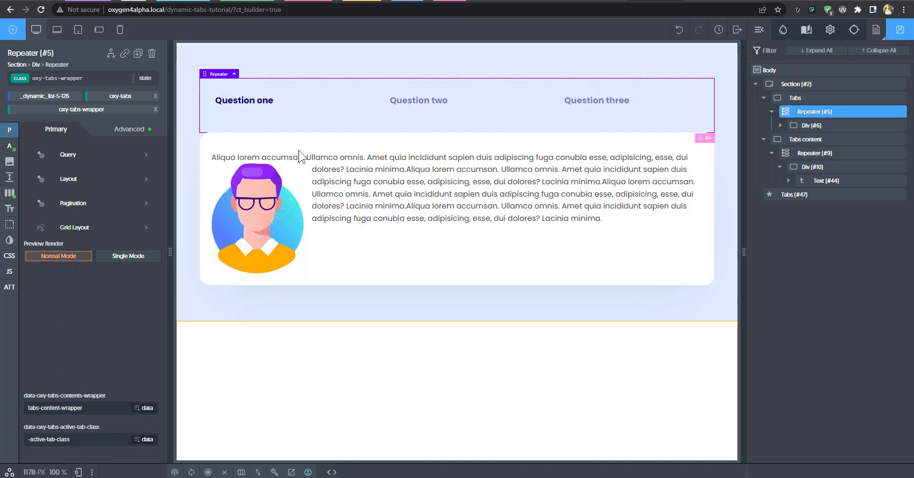
{"action": "left_click", "coordinate": [328, 99]}
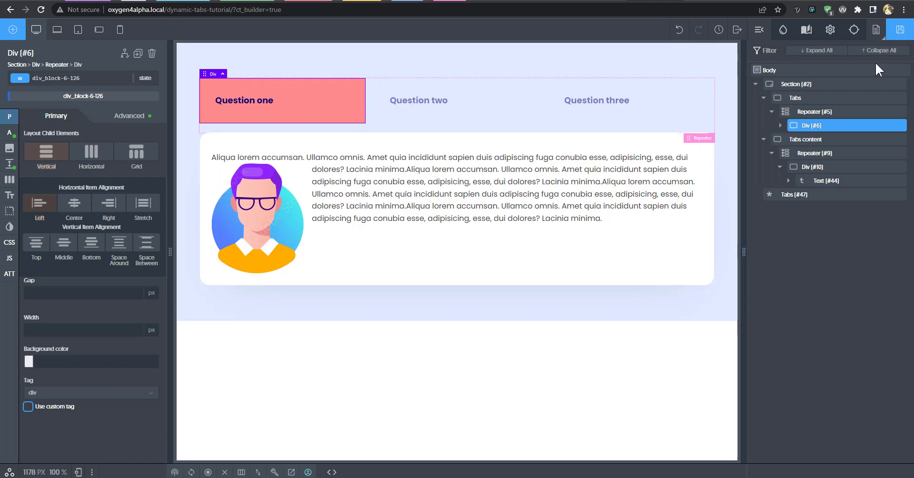
{"action": "left_click", "coordinate": [888, 30]}
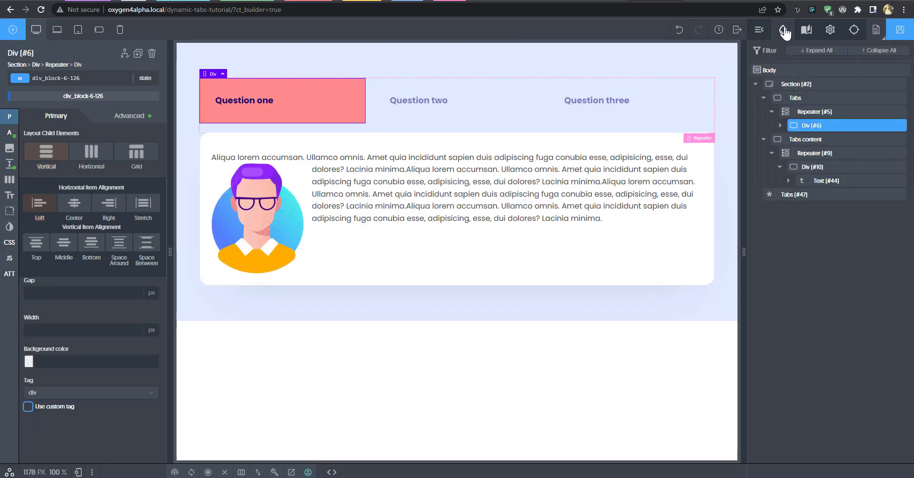
Step: Recolour the .-active-tab-class background to light blue #a5bfff
{"action": "left_click", "coordinate": [783, 29]}
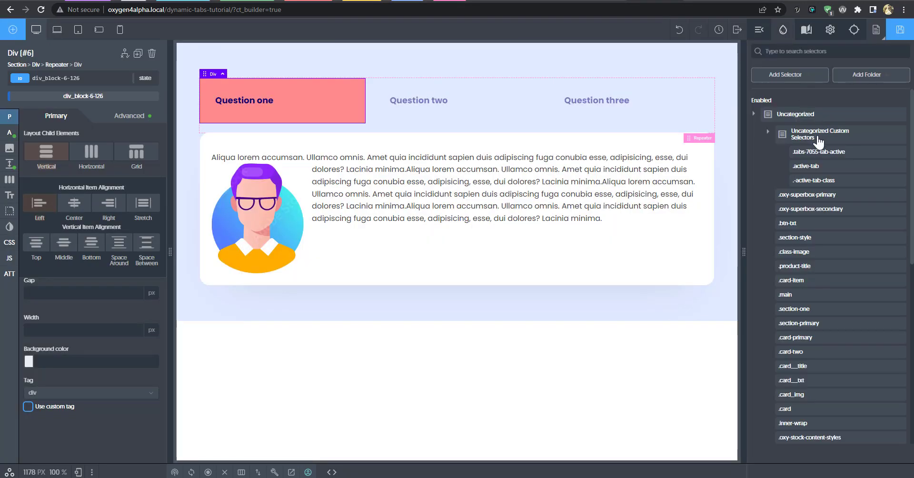
{"action": "left_click", "coordinate": [810, 183]}
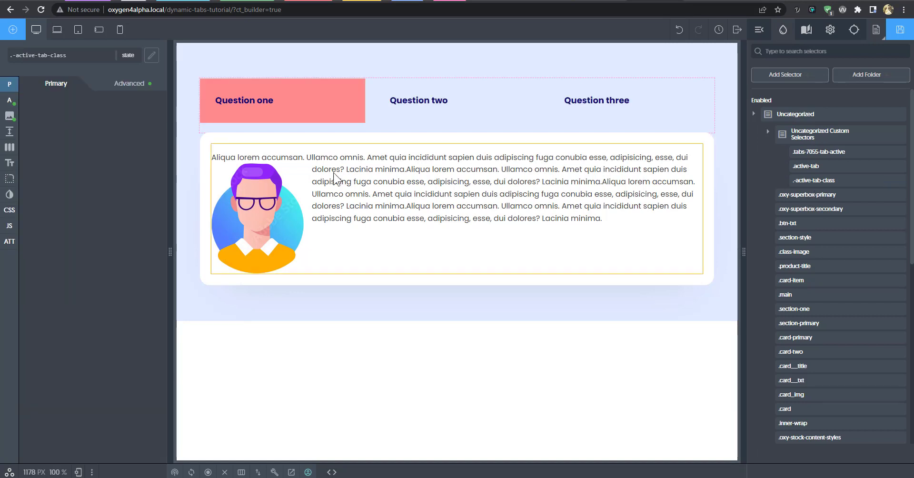
{"action": "left_click", "coordinate": [121, 88]}
{"action": "left_click", "coordinate": [77, 107]}
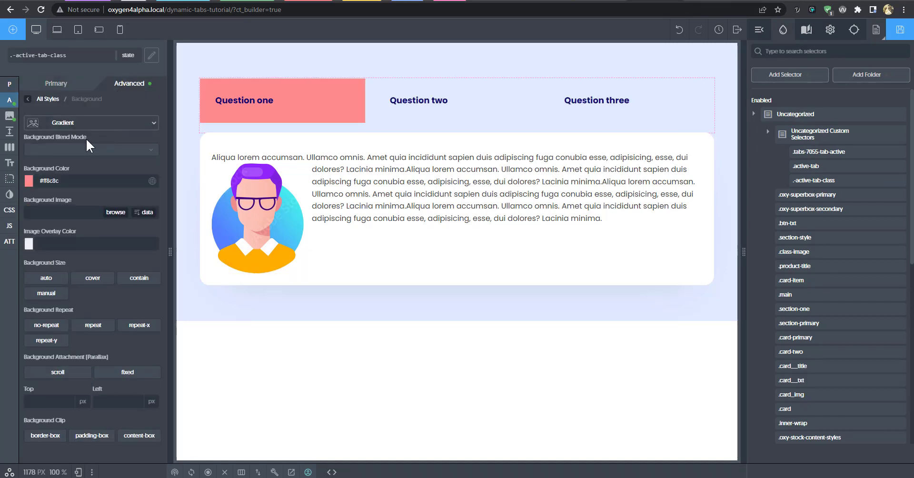
{"action": "left_click", "coordinate": [29, 181]}
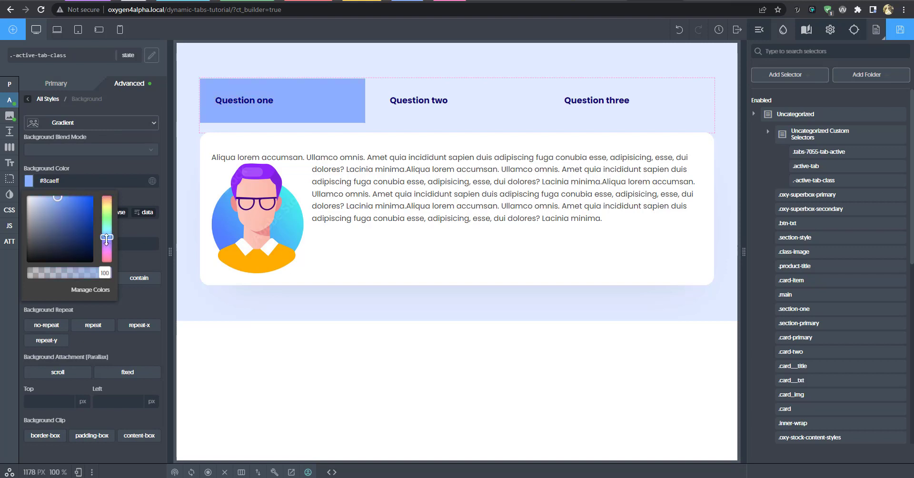
{"action": "left_click_drag", "start_coordinate": [36, 196], "coordinate": [50, 180]}
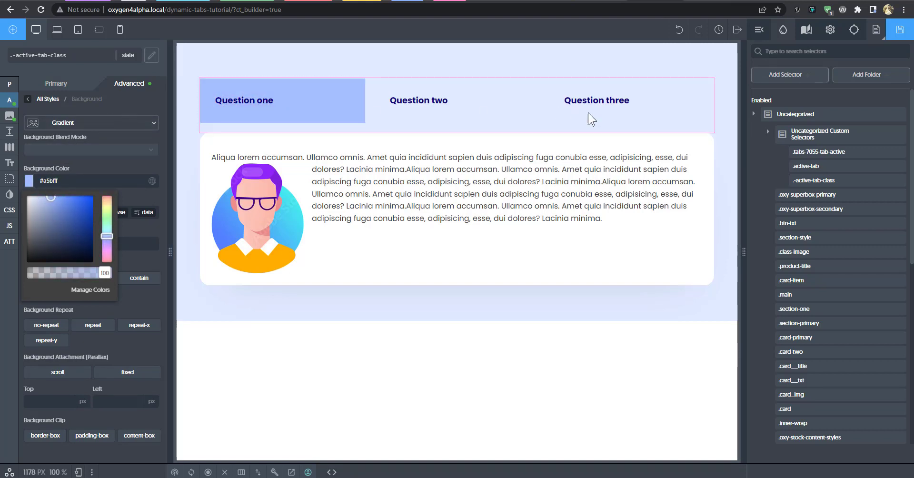
Step: Set a 20 px border radius on the Question one tab item and save
{"action": "left_click", "coordinate": [759, 34]}
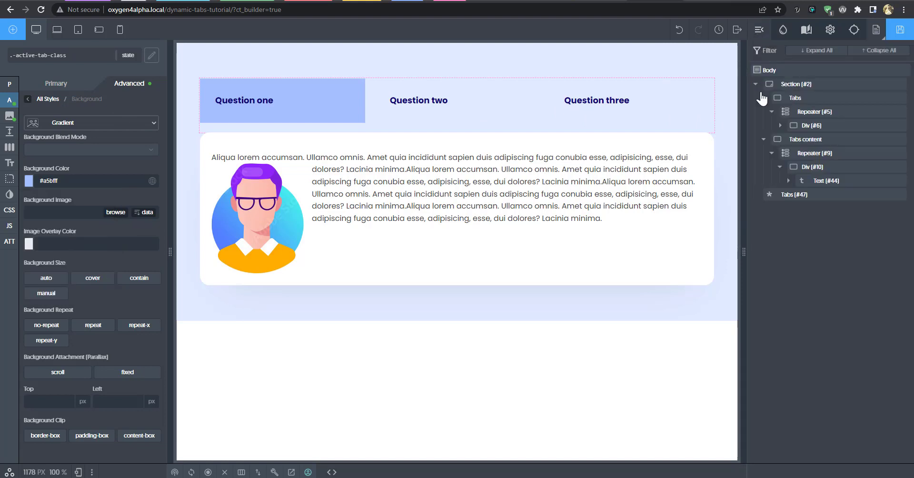
{"action": "left_click", "coordinate": [815, 126]}
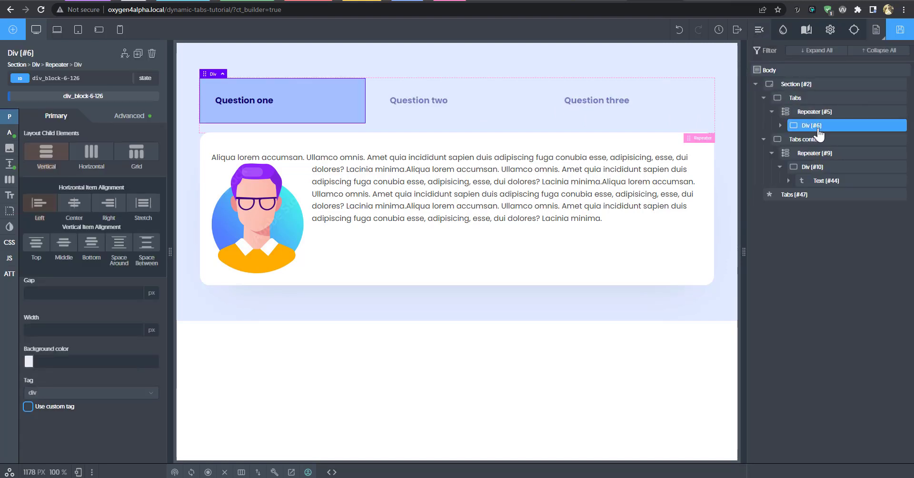
{"action": "left_click", "coordinate": [9, 211]}
{"action": "type", "text": "20"}
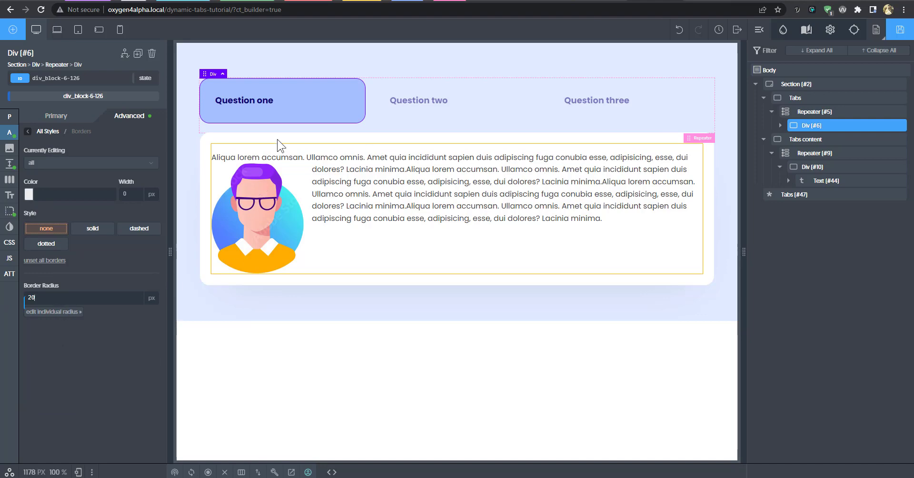
{"action": "left_click", "coordinate": [899, 29]}
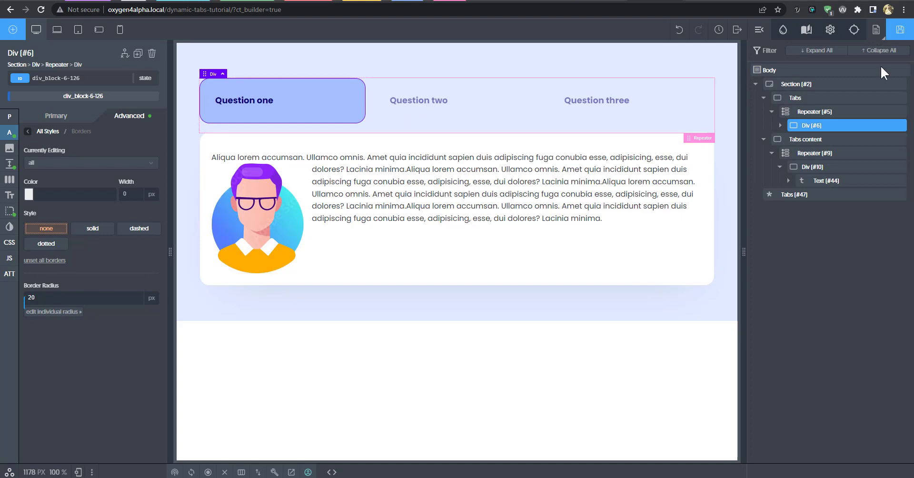
Step: Save, reload the live page, switch to Question two to confirm its content, then close DevTools
{"action": "left_click", "coordinate": [901, 30]}
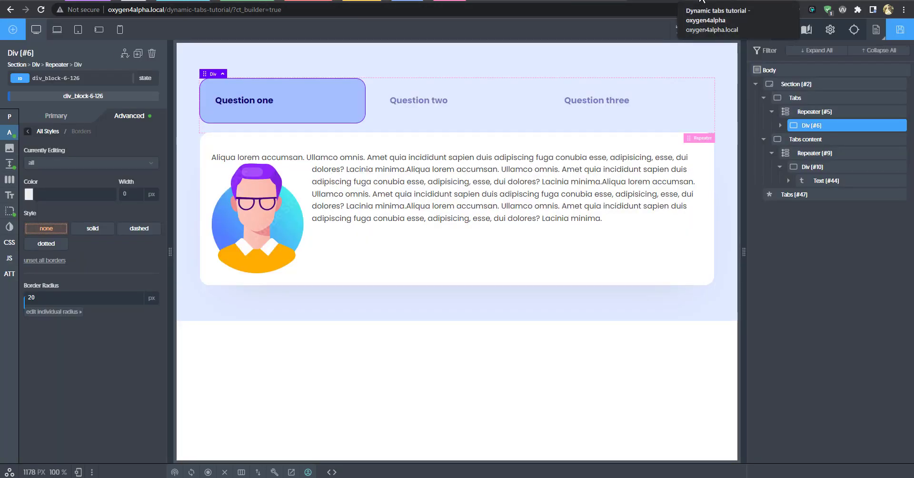
{"action": "left_click", "coordinate": [700, 0]}
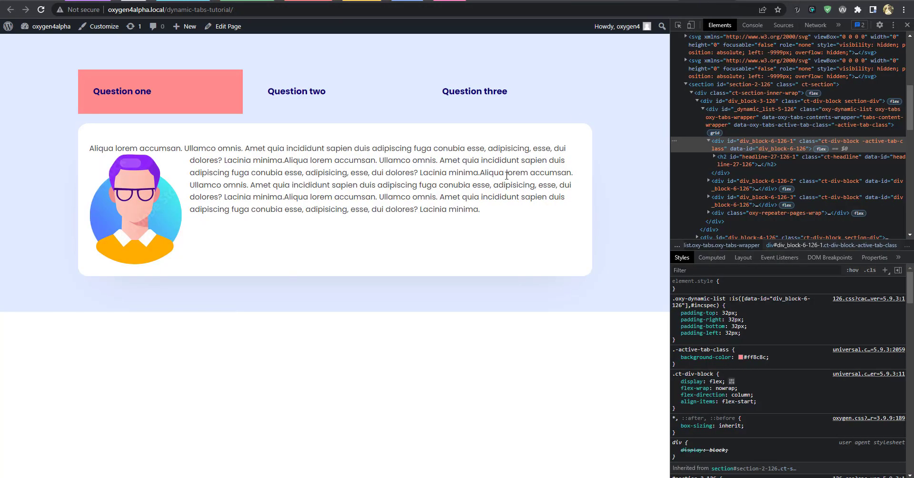
{"action": "key", "text": "F5"}
{"action": "left_click", "coordinate": [354, 106]}
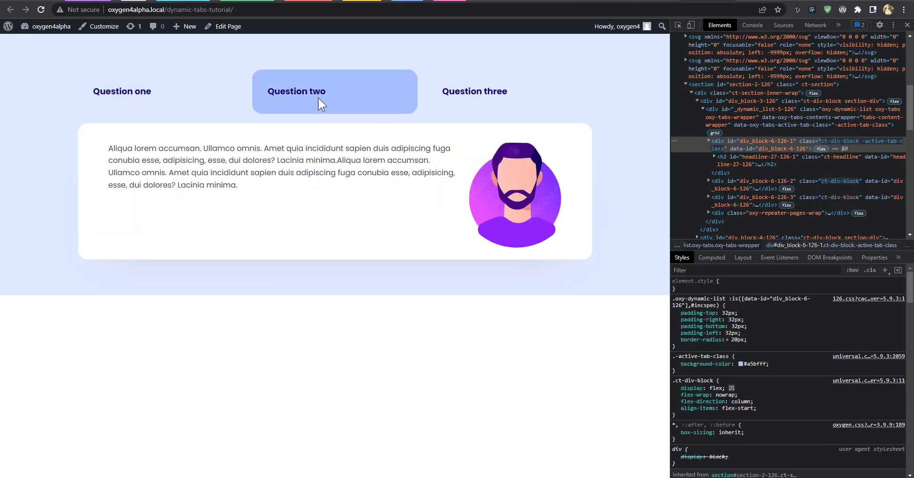
{"action": "left_click", "coordinate": [906, 25]}
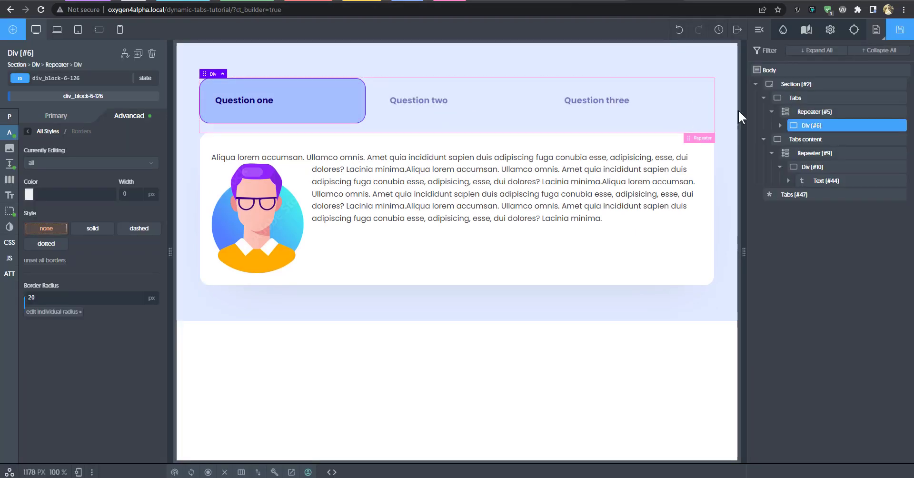
Step: Set the outer Section's child element layout to Horizontal so tabs sit beside the content
{"action": "left_click", "coordinate": [764, 98]}
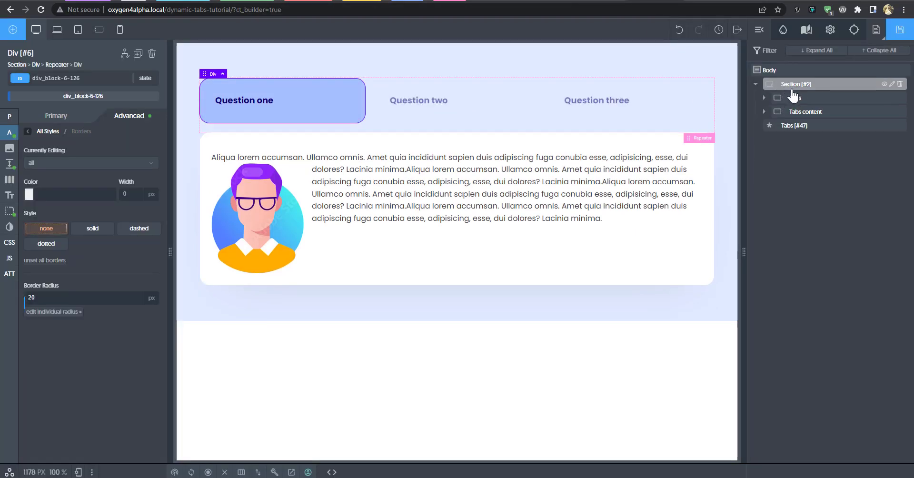
{"action": "left_click", "coordinate": [764, 113]}
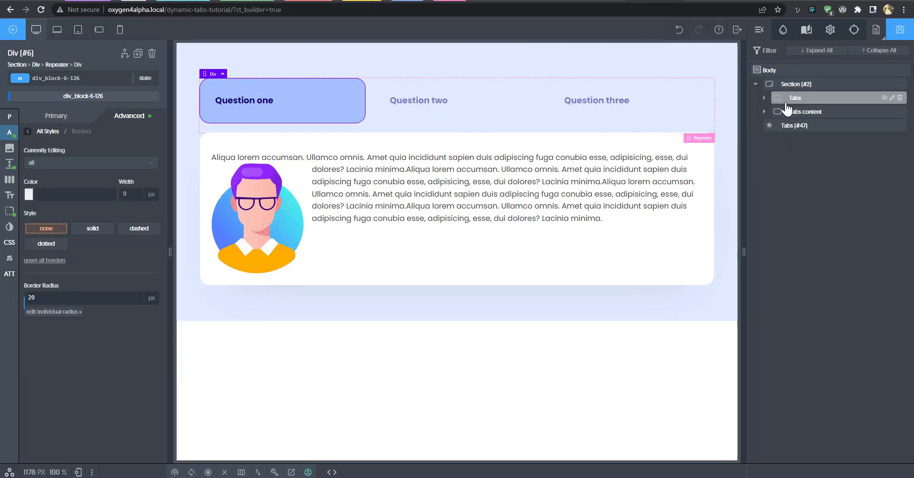
{"action": "left_click", "coordinate": [804, 111]}
{"action": "left_click", "coordinate": [812, 88]}
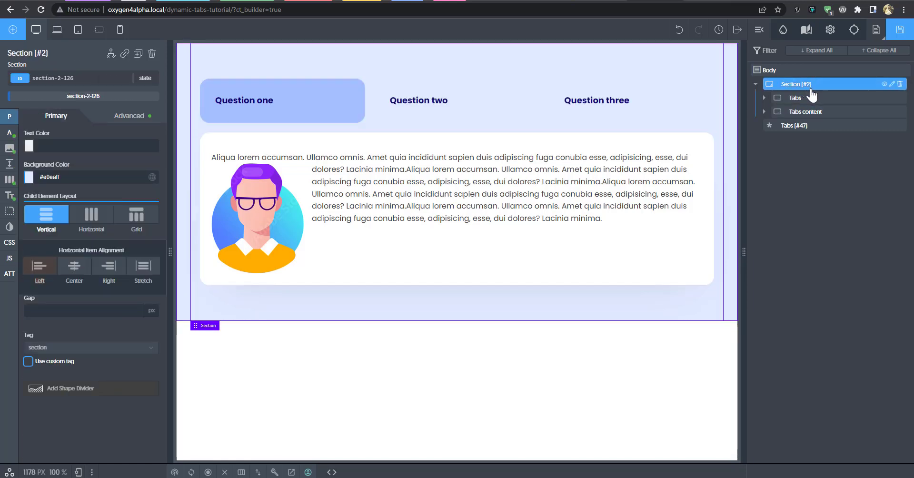
{"action": "left_click", "coordinate": [91, 217]}
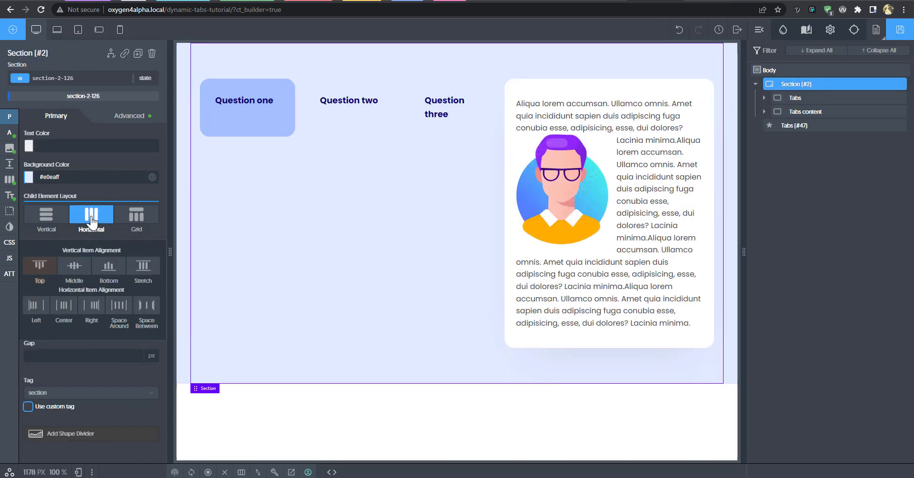
Step: Uncheck Enable Grid on the tabs repeater's oxy-tabs class so the questions stack vertically
{"action": "left_click", "coordinate": [396, 122]}
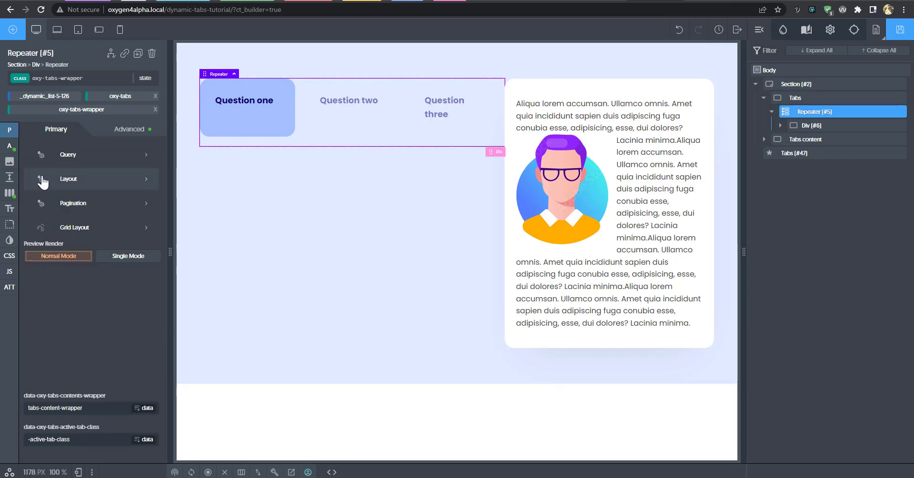
{"action": "left_click", "coordinate": [798, 127]}
{"action": "left_click", "coordinate": [814, 111]}
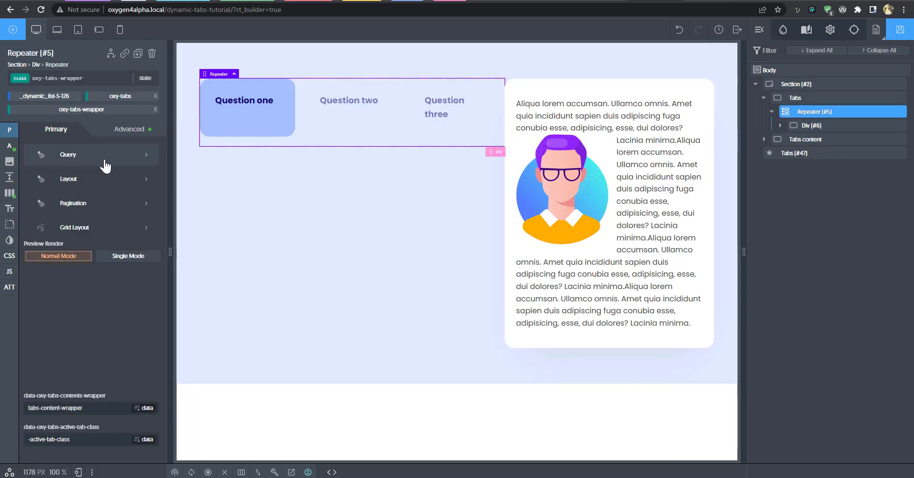
{"action": "left_click", "coordinate": [104, 227]}
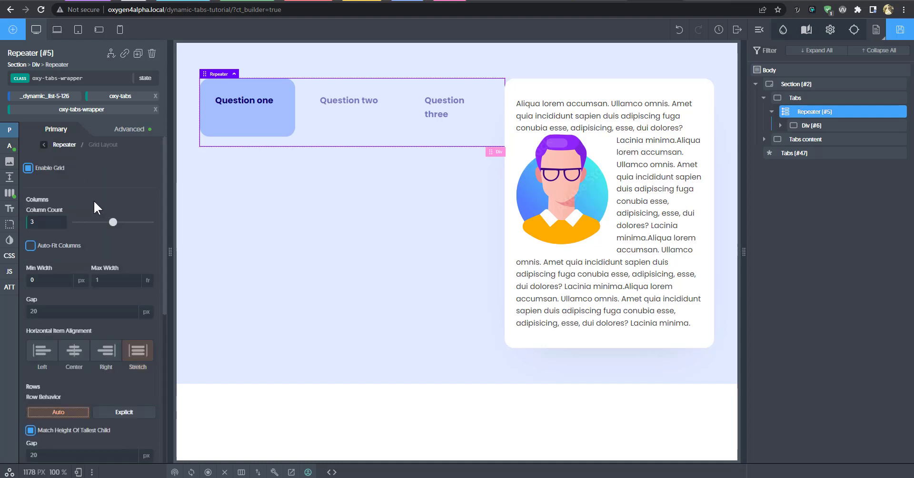
{"action": "left_click", "coordinate": [114, 95]}
{"action": "left_click", "coordinate": [38, 169]}
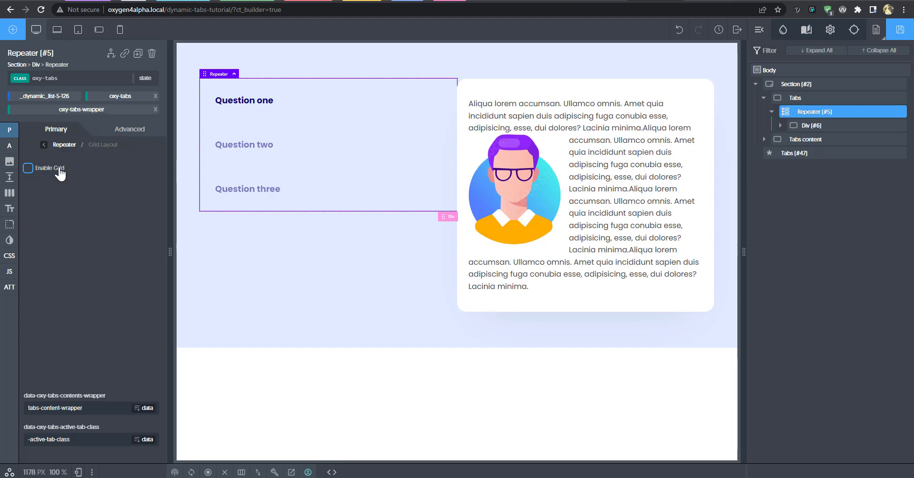
Step: Set tab item Div #6 width to 30% and shrink the question headings to 13 px
{"action": "left_click", "coordinate": [816, 129]}
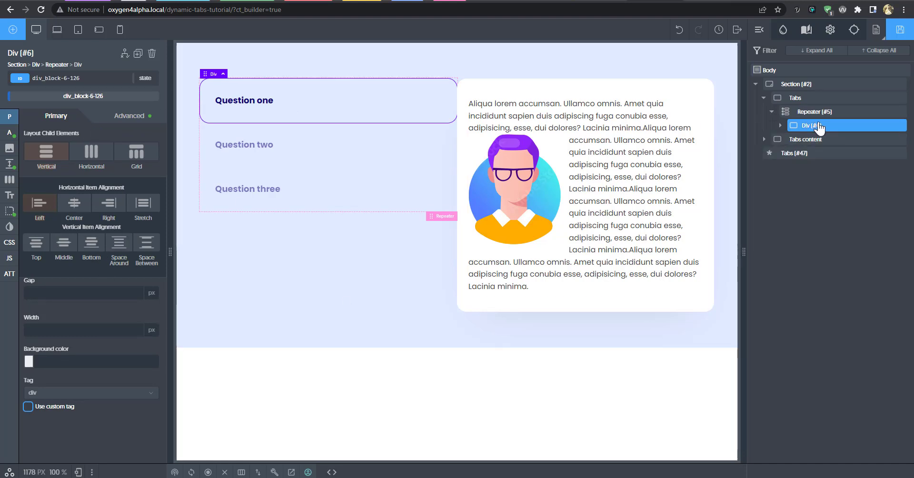
{"action": "left_click", "coordinate": [124, 330]}
{"action": "type", "text": "30"}
{"action": "left_click", "coordinate": [152, 329]}
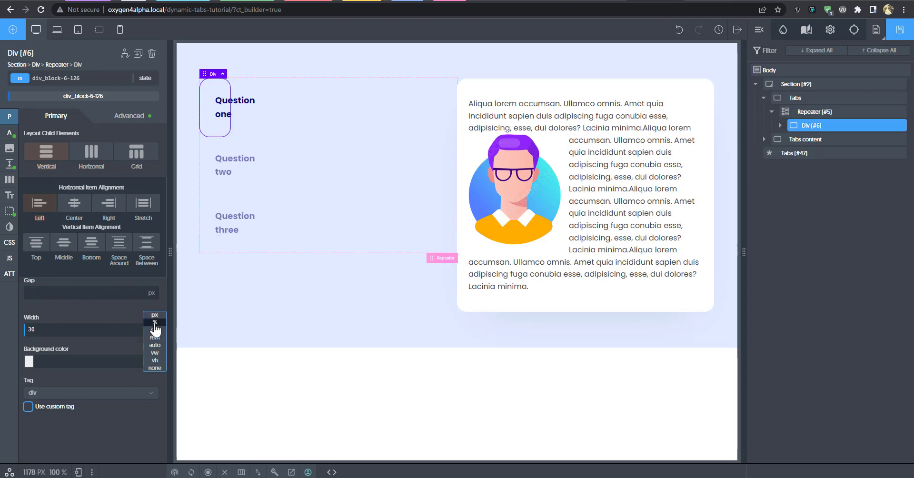
{"action": "left_click", "coordinate": [155, 324]}
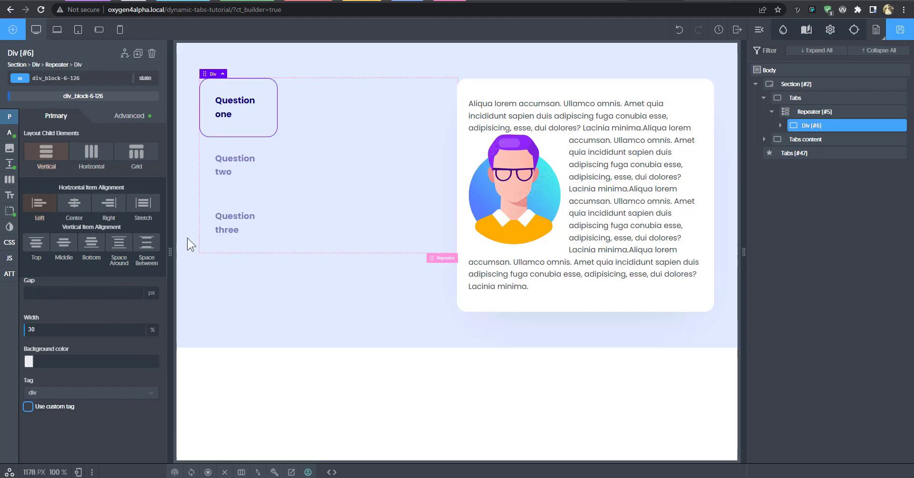
{"action": "left_click", "coordinate": [232, 103]}
{"action": "left_click_drag", "start_coordinate": [113, 260], "coordinate": [86, 255]}
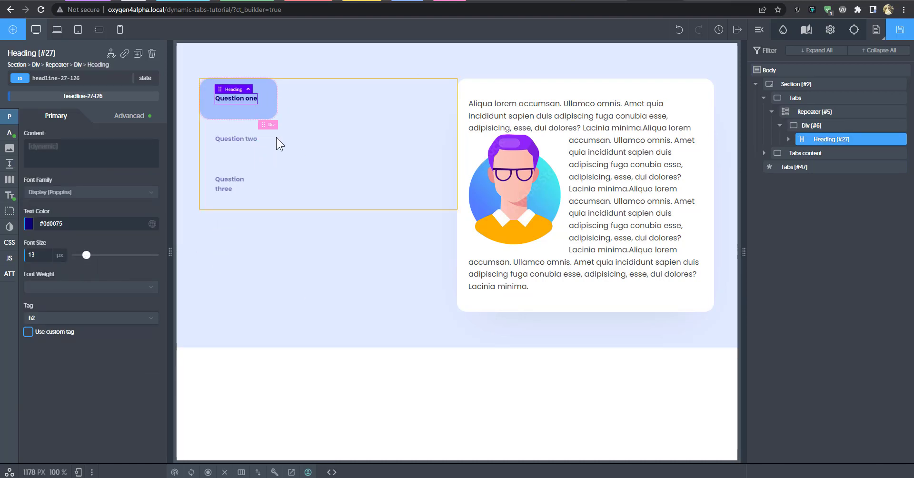
Step: Set the content card Div #10 width to 70%
{"action": "left_click", "coordinate": [764, 153]}
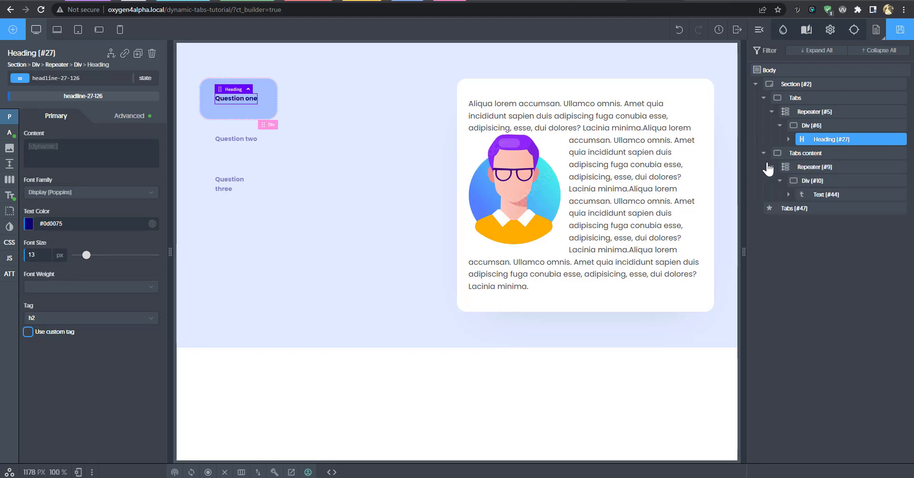
{"action": "left_click", "coordinate": [814, 180]}
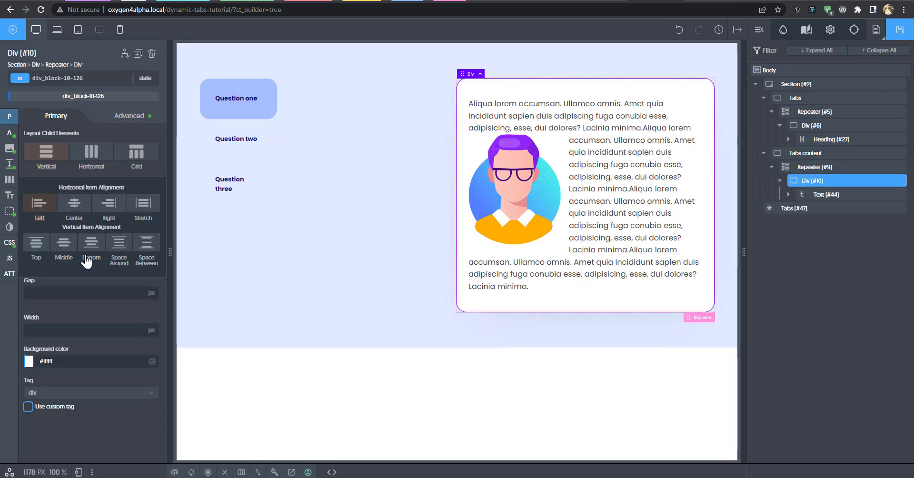
{"action": "left_click", "coordinate": [151, 330]}
{"action": "left_click", "coordinate": [152, 332]}
{"action": "type", "text": "70"}
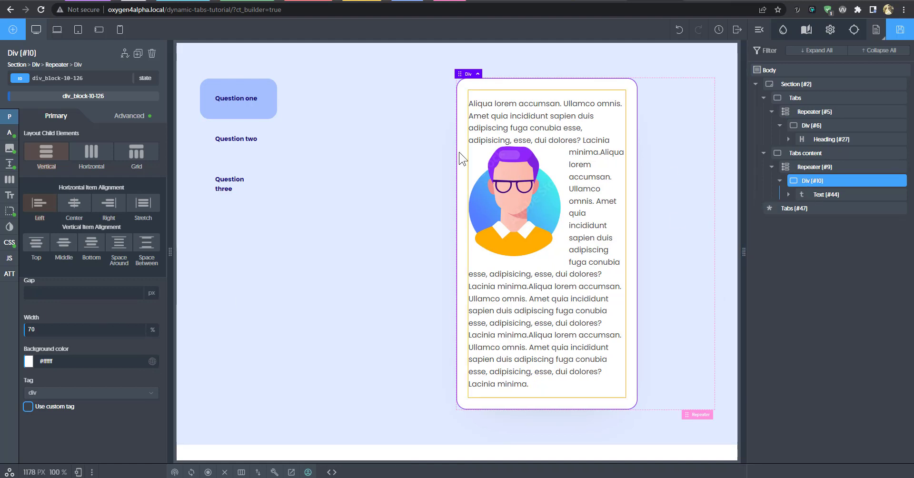
Step: Clear the 30% tab item and 70% content card widths, then select the Tabs container
{"action": "left_click", "coordinate": [811, 167]}
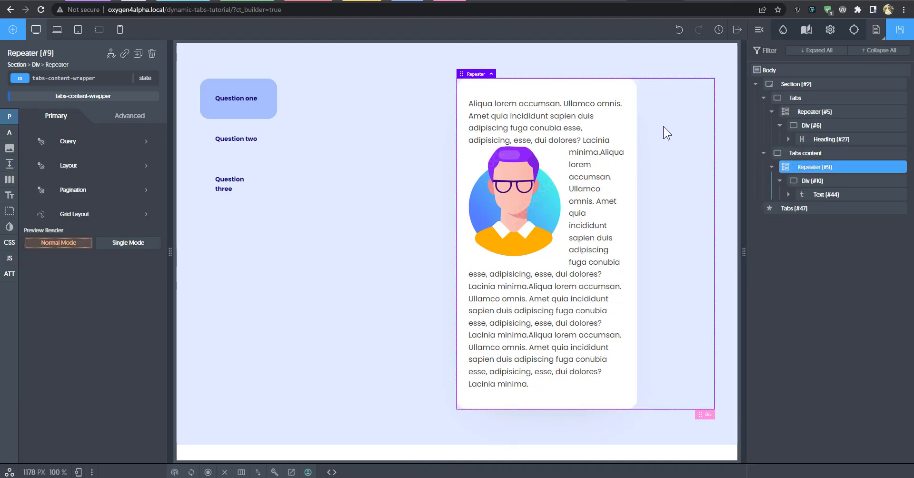
{"action": "left_click", "coordinate": [376, 129]}
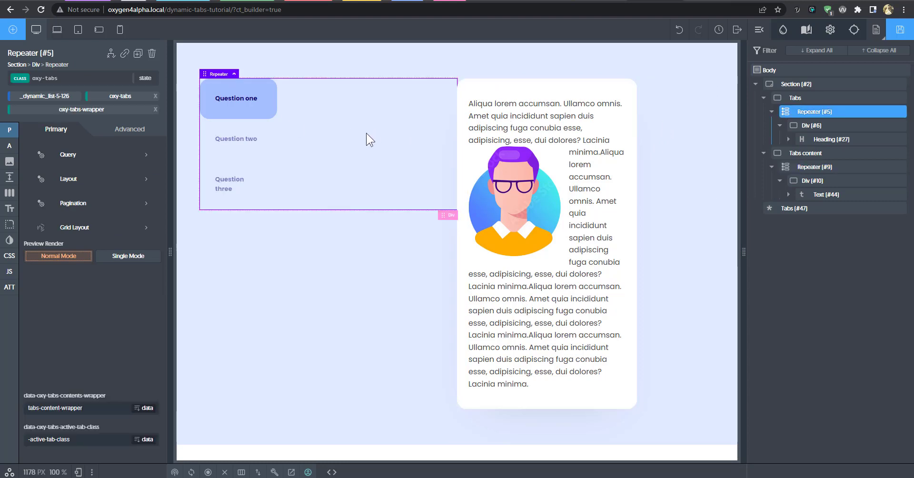
{"action": "left_click", "coordinate": [772, 111]}
{"action": "left_click", "coordinate": [772, 111]}
{"action": "left_click", "coordinate": [815, 127]}
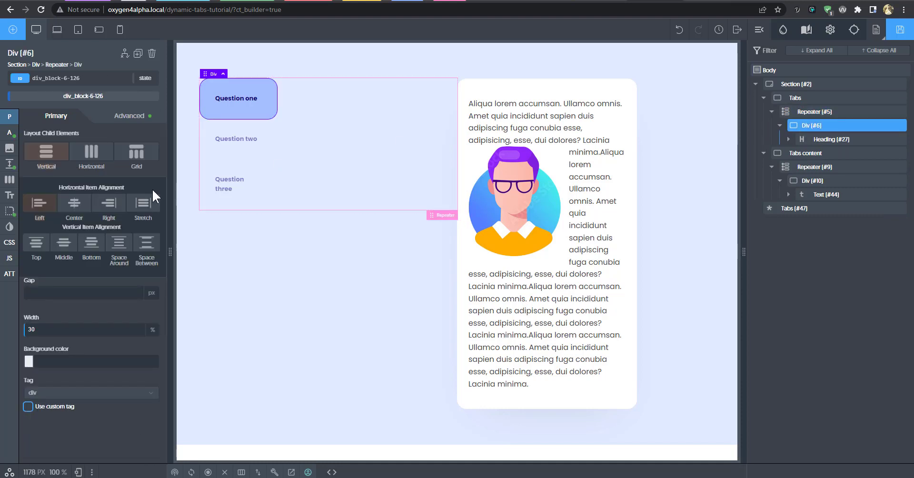
{"action": "key", "text": "ctrl+a"}
{"action": "key", "text": "BackSpace"}
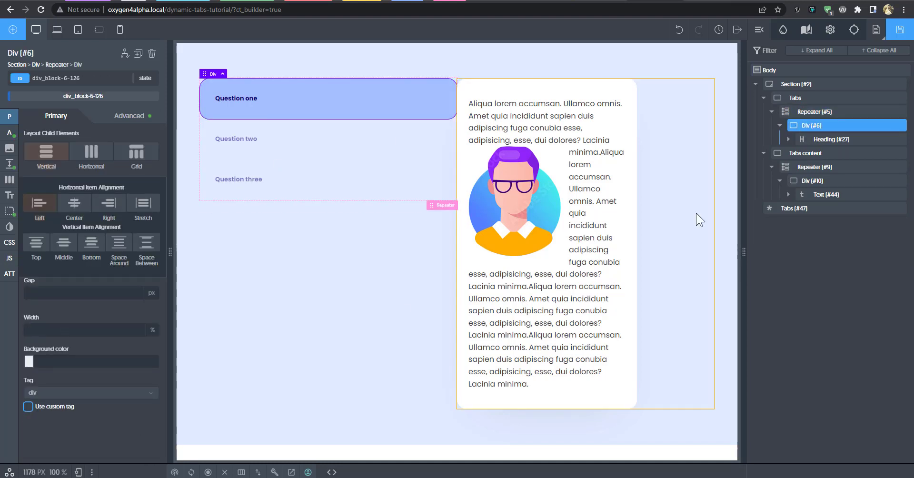
{"action": "left_click", "coordinate": [824, 168]}
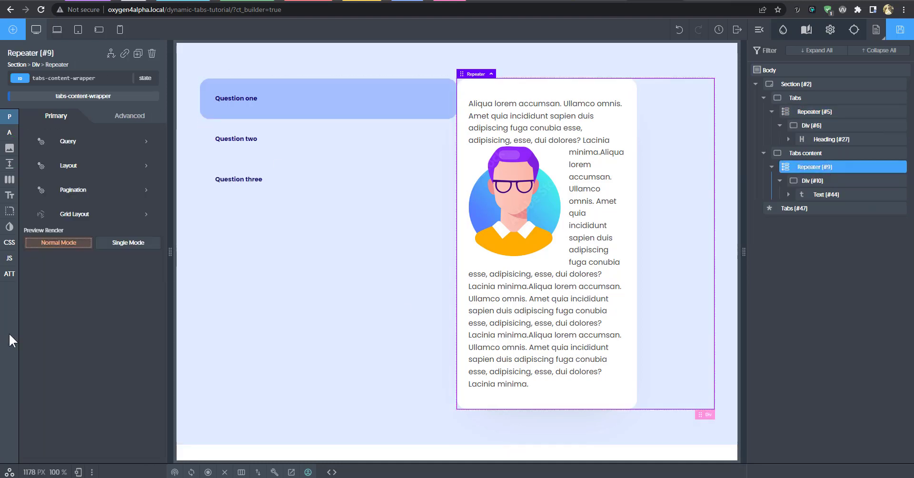
{"action": "left_click", "coordinate": [812, 181]}
{"action": "key", "text": "BackSpace"}
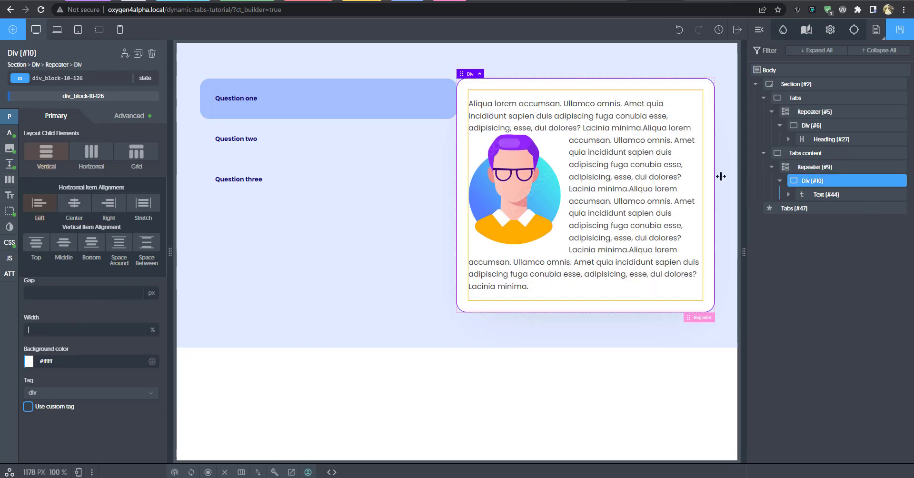
{"action": "left_click", "coordinate": [809, 153]}
{"action": "left_click", "coordinate": [809, 99]}
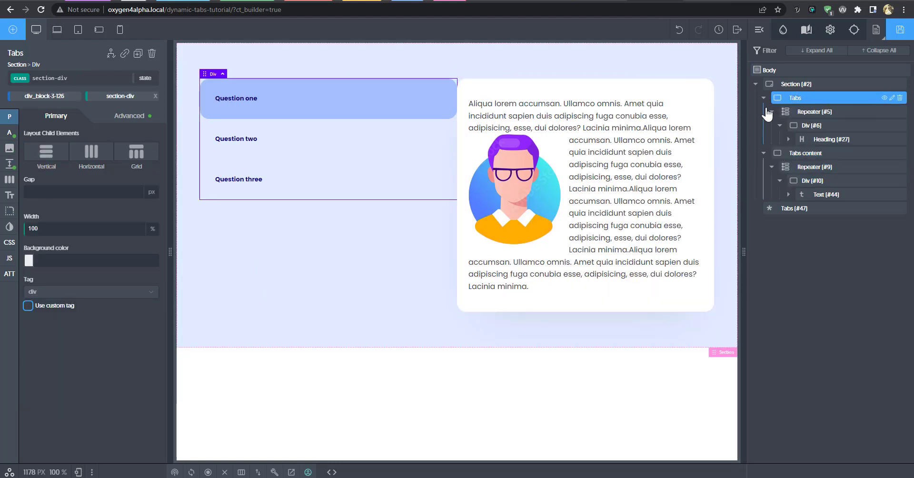
Step: Give the Tabs container's ID a 30% width, then select the outer Section
{"action": "left_click", "coordinate": [48, 96]}
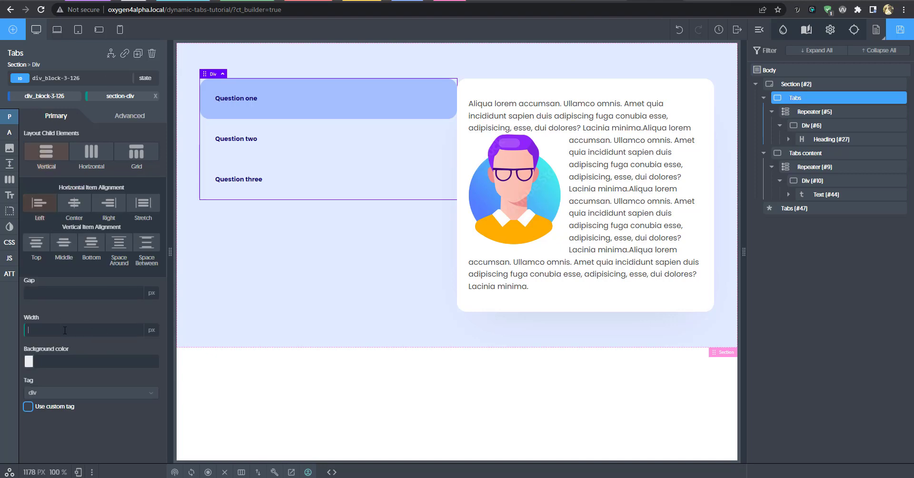
{"action": "type", "text": "30"}
{"action": "left_click", "coordinate": [152, 331]}
{"action": "left_click", "coordinate": [152, 343]}
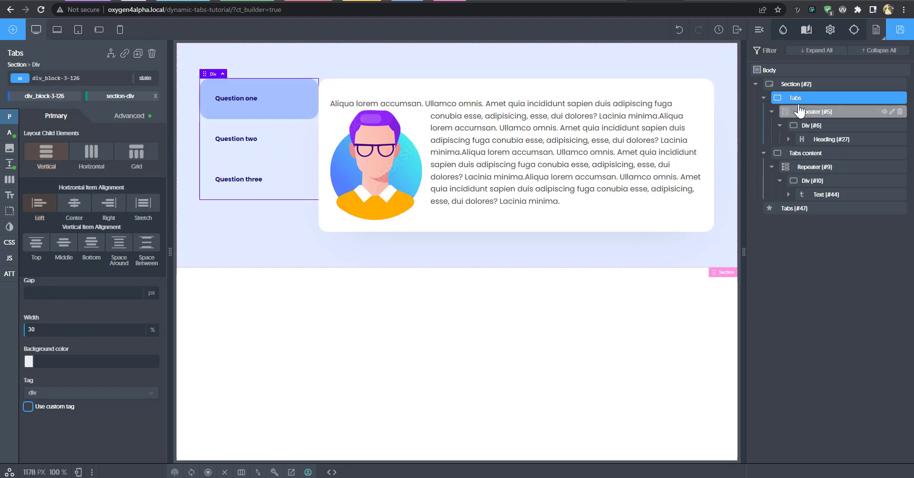
{"action": "left_click", "coordinate": [764, 98]}
{"action": "left_click", "coordinate": [764, 111]}
{"action": "left_click", "coordinate": [792, 83]}
Step: Select the repeating question list and try toggling its Vertical layout option
{"action": "left_click", "coordinate": [143, 268]}
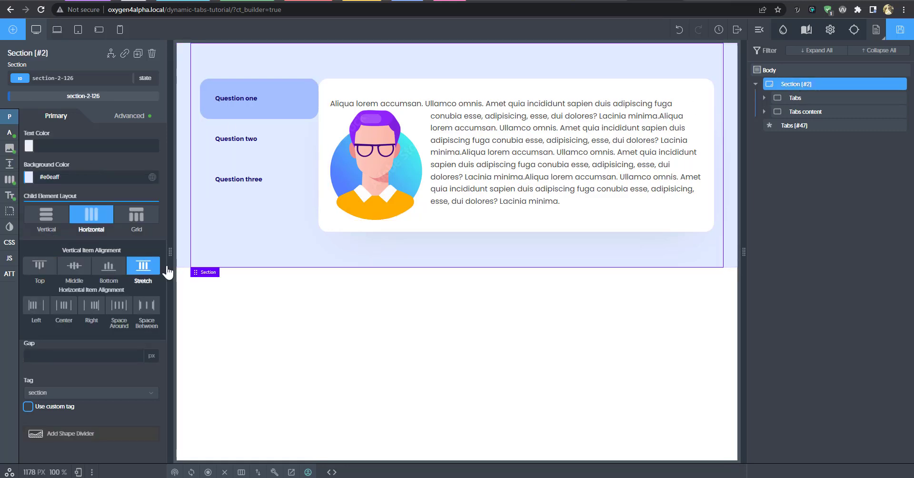
{"action": "left_click", "coordinate": [276, 213]}
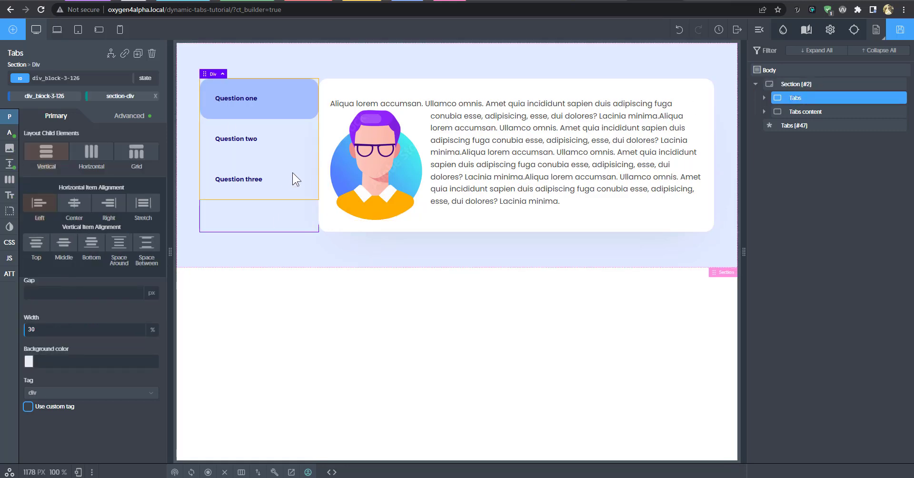
{"action": "left_click", "coordinate": [292, 173]}
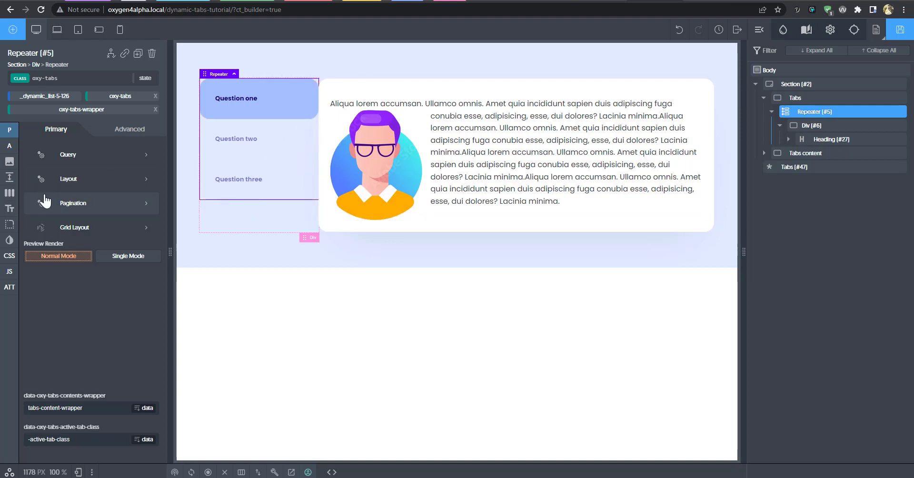
{"action": "left_click", "coordinate": [806, 127]}
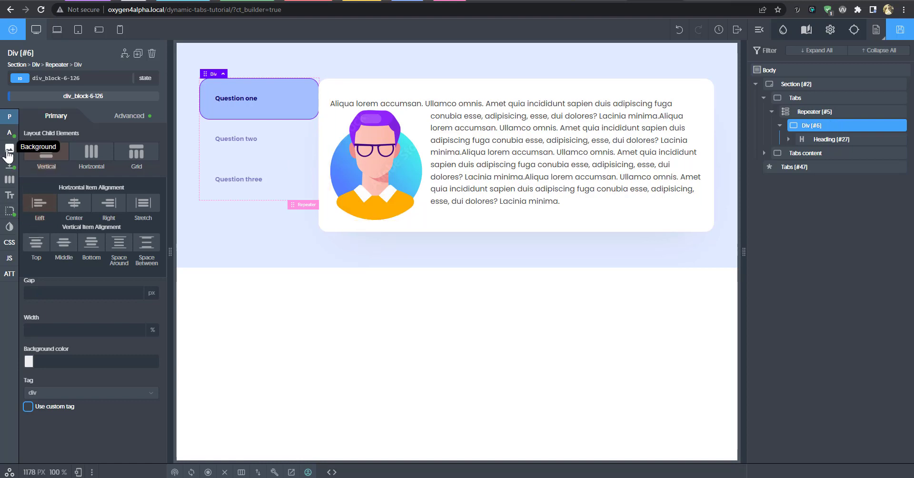
{"action": "left_click", "coordinate": [10, 179]}
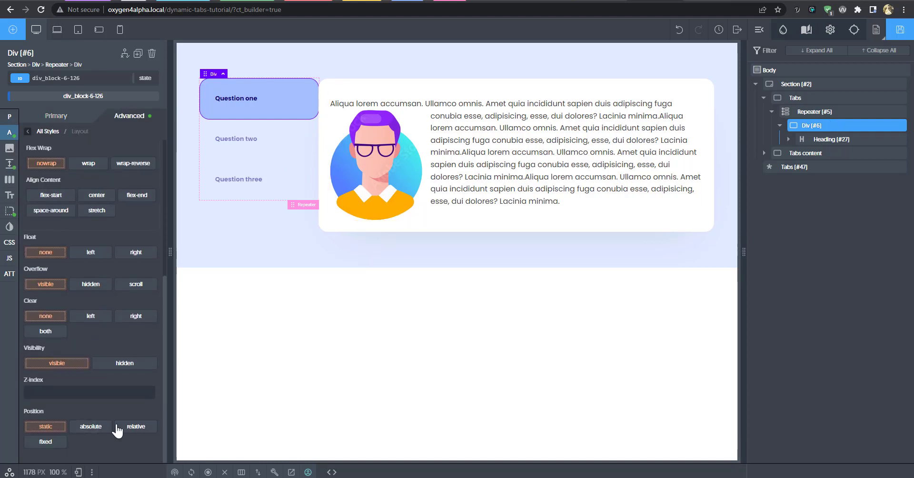
{"action": "left_click", "coordinate": [814, 113]}
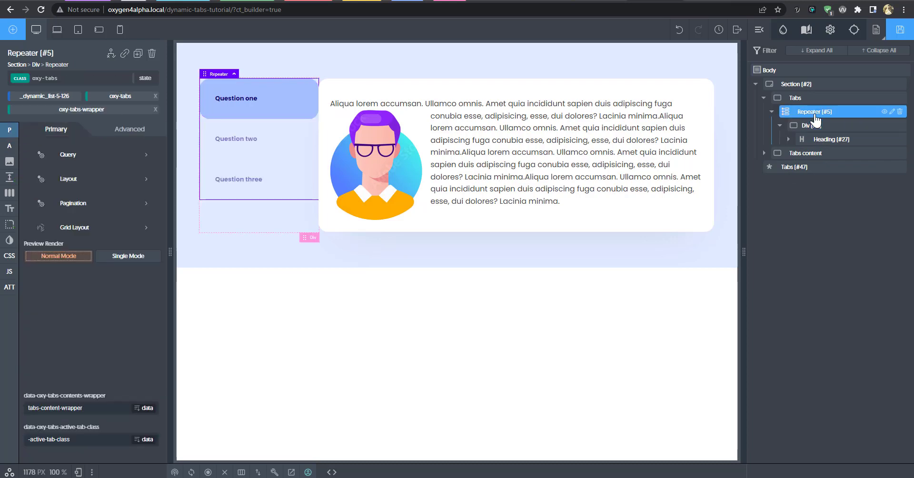
{"action": "left_click", "coordinate": [78, 183]}
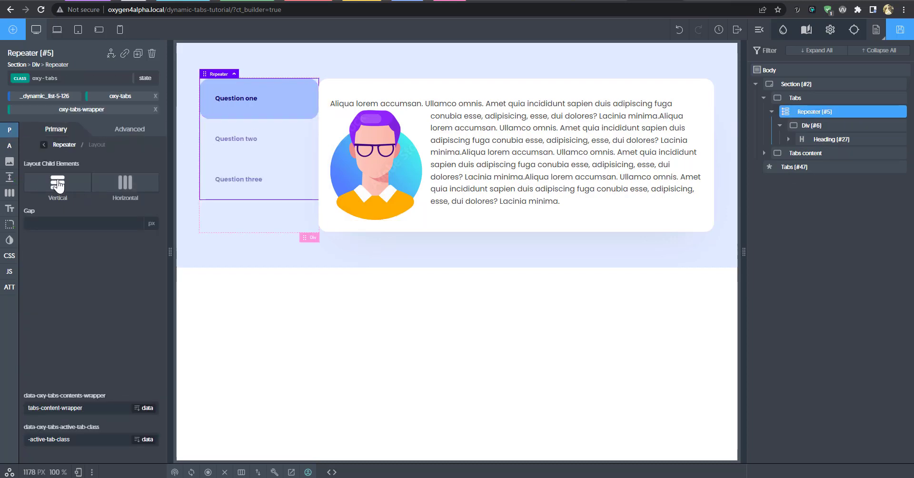
{"action": "left_click", "coordinate": [57, 184]}
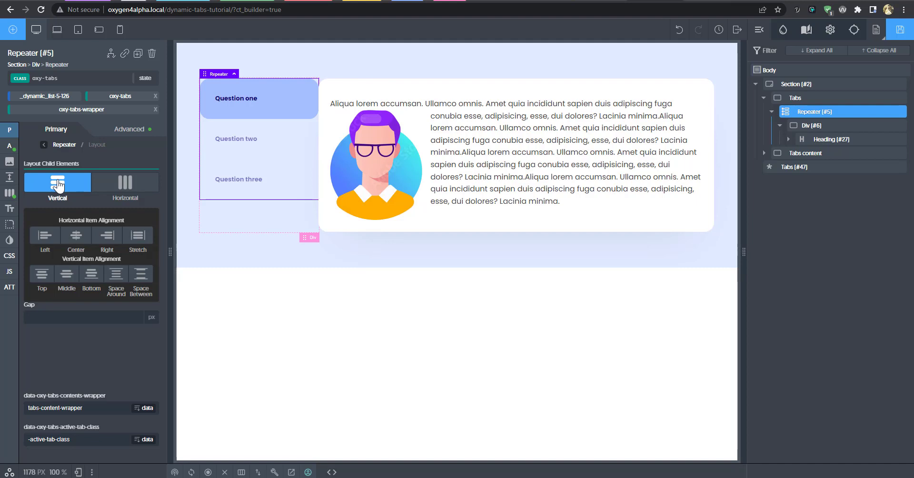
{"action": "left_click", "coordinate": [58, 184]}
Step: Switch styling to the oxy-tabs-wrapper class and set its layout to Vertical
{"action": "left_click", "coordinate": [53, 93]}
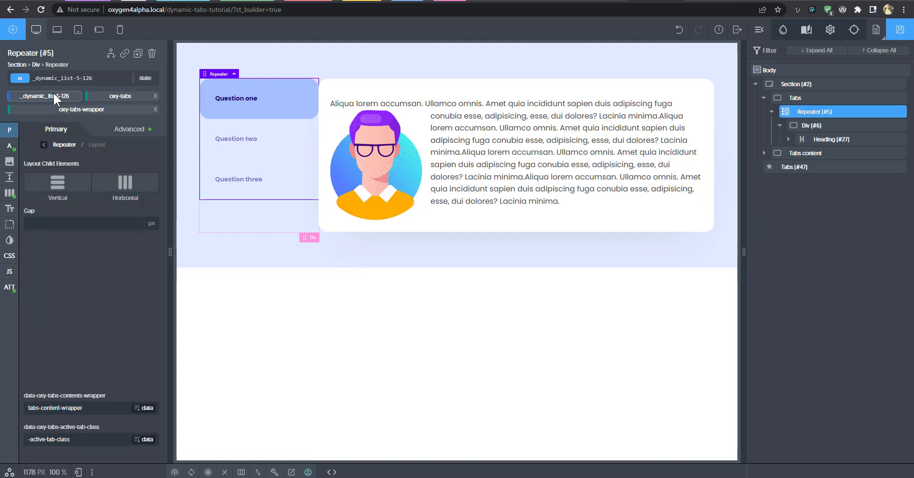
{"action": "left_click", "coordinate": [96, 108]}
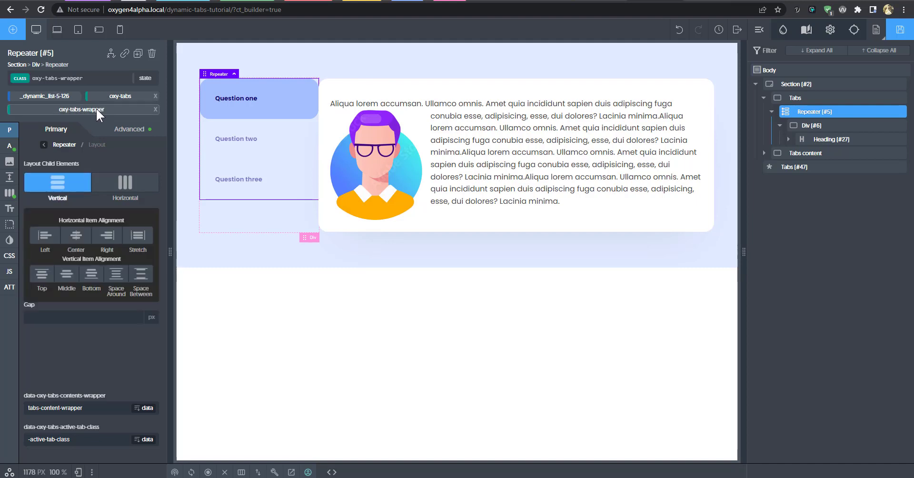
{"action": "left_click", "coordinate": [72, 189]}
{"action": "left_click", "coordinate": [71, 189]}
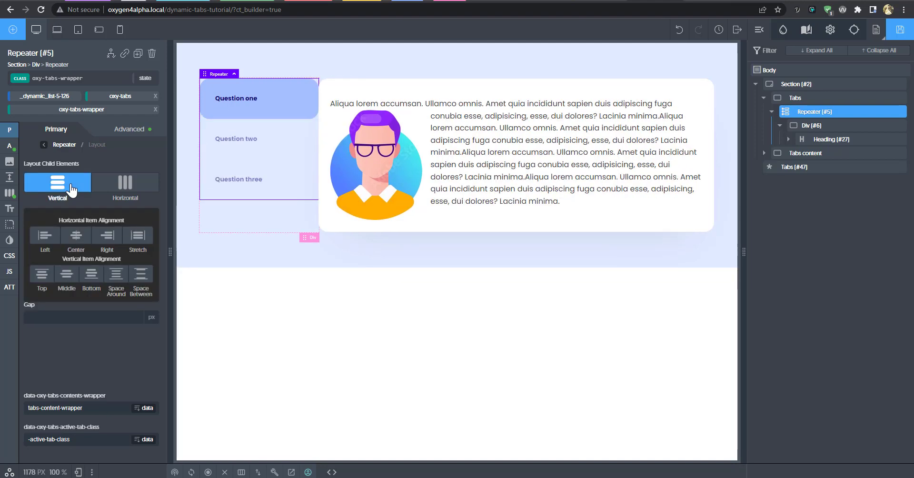
Step: Give the Repeater question list Flex Grow 1 under Advanced > Layout
{"action": "left_click", "coordinate": [811, 126]}
{"action": "left_click", "coordinate": [812, 114]}
{"action": "left_click", "coordinate": [9, 177]}
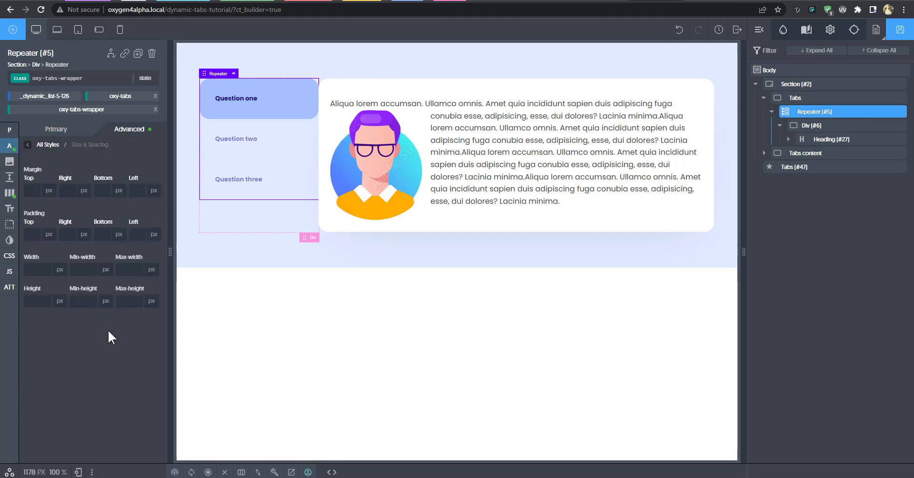
{"action": "left_click", "coordinate": [10, 193]}
{"action": "scroll", "coordinate": [58, 381], "scroll_direction": "down", "scroll_amount": 10}
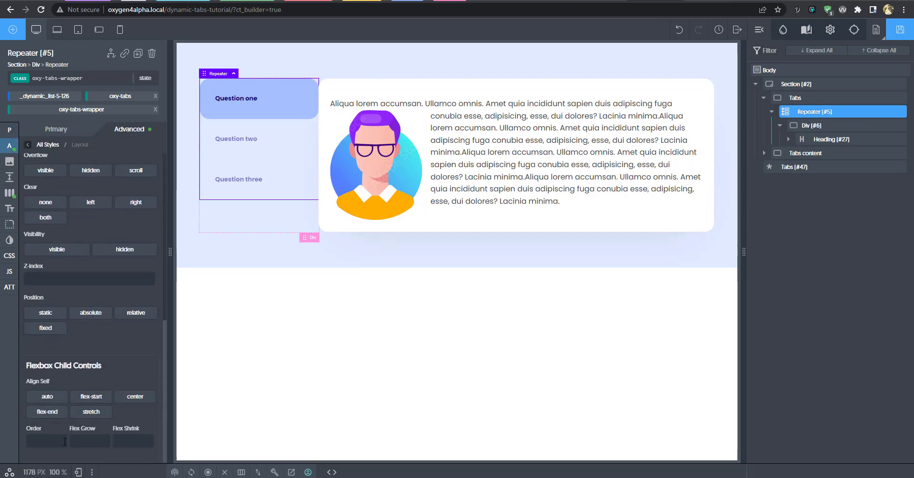
{"action": "type", "text": "1"}
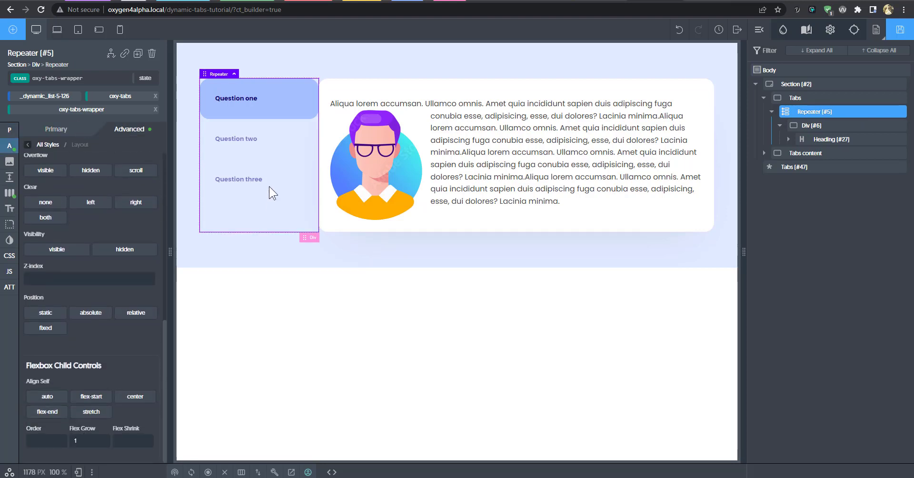
Step: Set Flex Grow 1 on the single question tab item (Div #6)
{"action": "left_click", "coordinate": [811, 126]}
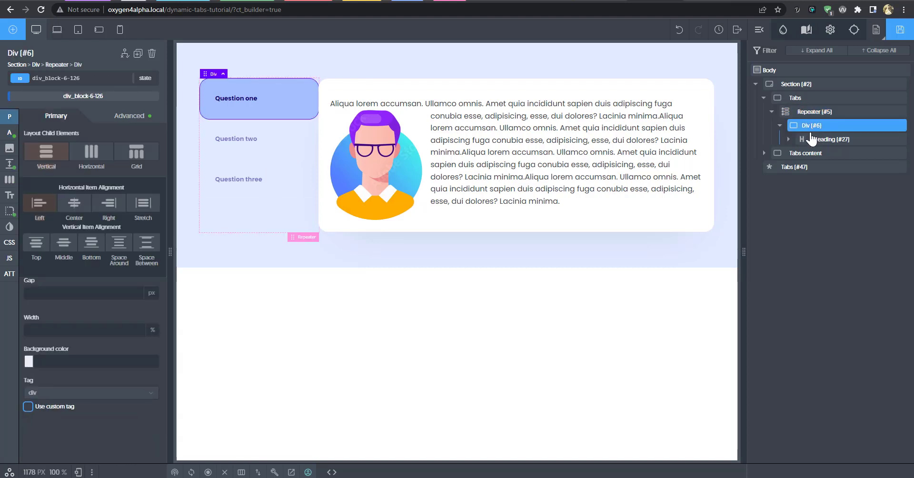
{"action": "left_click", "coordinate": [9, 179]}
{"action": "left_click", "coordinate": [85, 439]}
{"action": "type", "text": "1"}
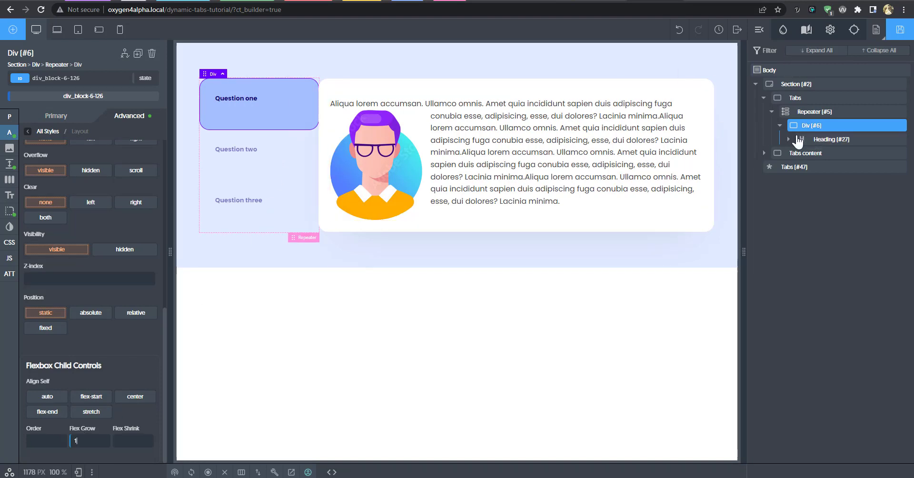
Step: Enter a gap of 20 on the question list, then clear it again
{"action": "left_click", "coordinate": [819, 114]}
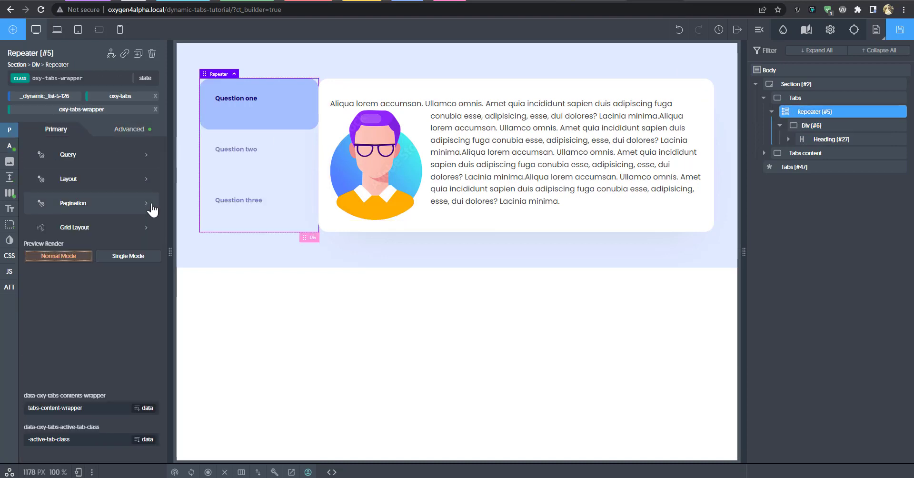
{"action": "left_click", "coordinate": [92, 186]}
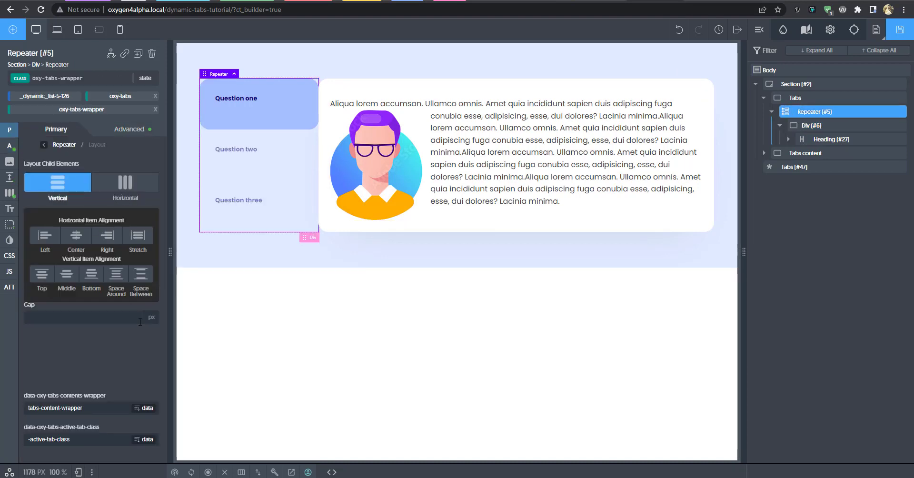
{"action": "type", "text": "20"}
{"action": "key", "text": "BackSpace"}
{"action": "key", "text": "BackSpace"}
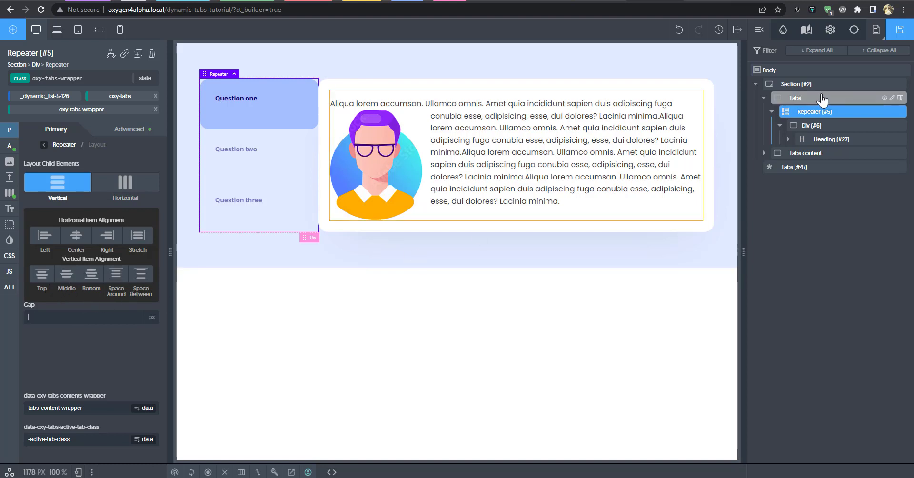
Step: Collapse the structure tree and set the Section (#2) gap to 20 px
{"action": "left_click", "coordinate": [772, 112]}
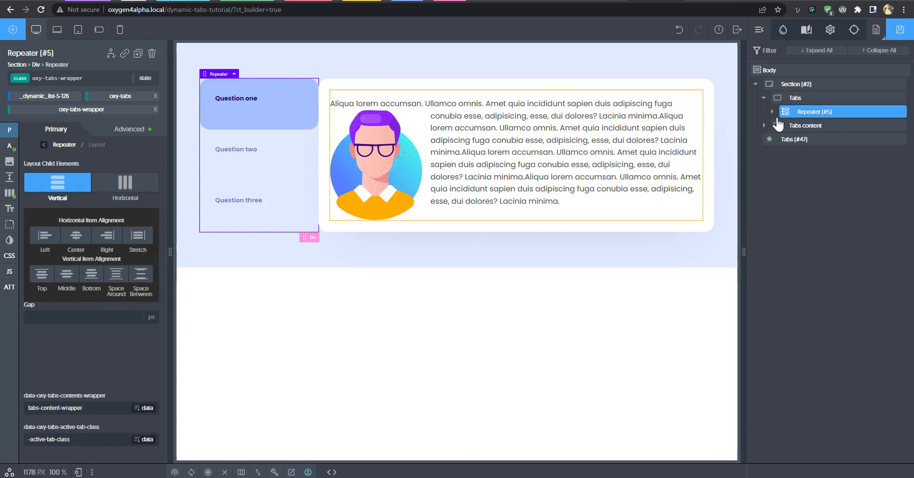
{"action": "left_click", "coordinate": [764, 97]}
{"action": "left_click", "coordinate": [807, 85]}
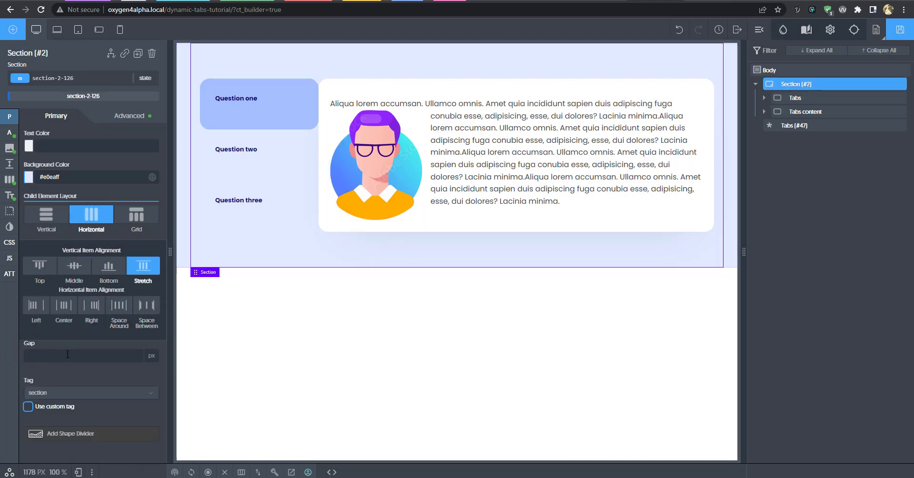
{"action": "left_click", "coordinate": [67, 354]}
{"action": "type", "text": "20"}
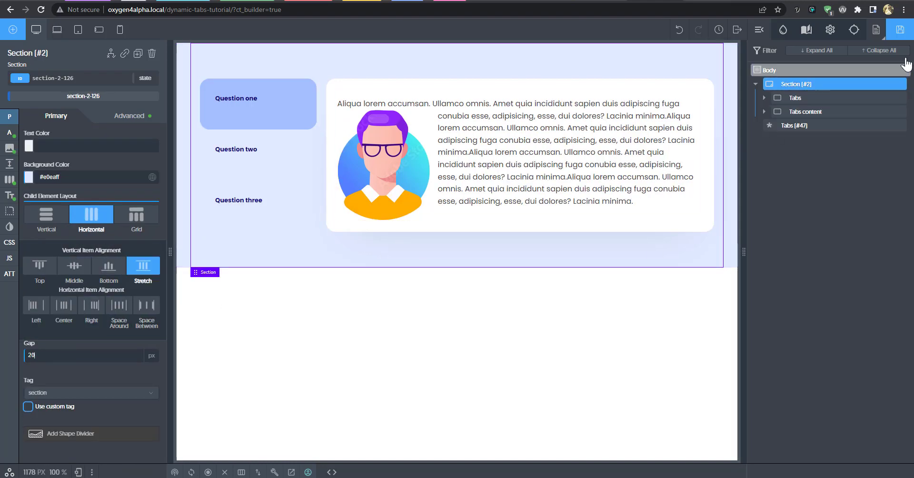
Step: Save the page and reload the live front-end tab
{"action": "left_click", "coordinate": [904, 34]}
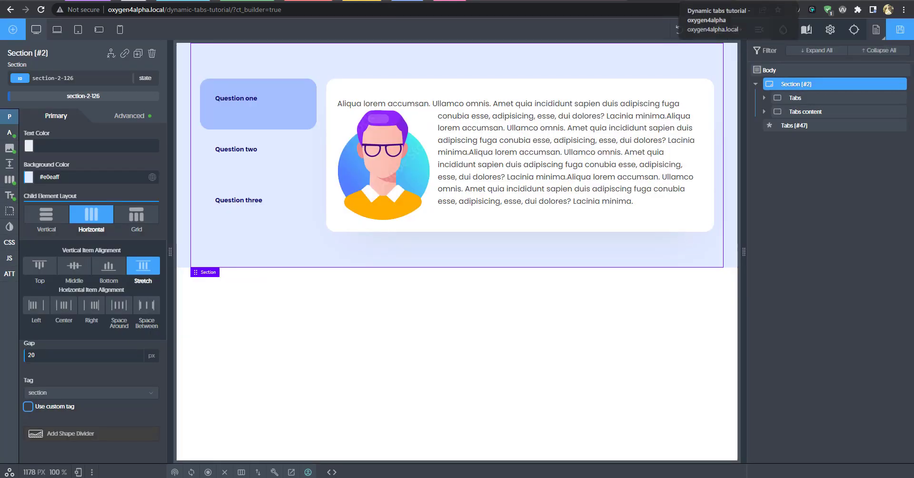
{"action": "left_click", "coordinate": [761, 0]}
{"action": "key", "text": "F5"}
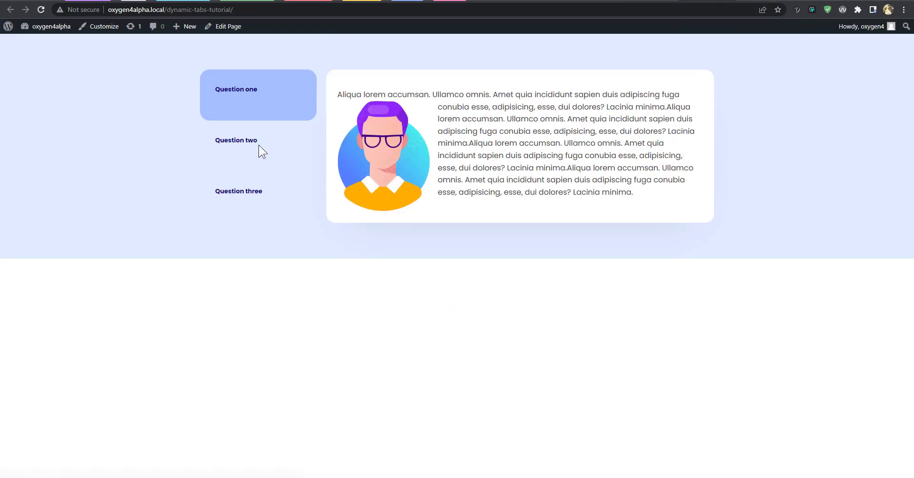
Step: Cycle four times through Question two, three and one, checking the card content swaps each time
{"action": "left_click", "coordinate": [259, 144]}
{"action": "left_click", "coordinate": [259, 176]}
{"action": "left_click", "coordinate": [262, 108]}
{"action": "left_click", "coordinate": [260, 143]}
{"action": "left_click", "coordinate": [259, 179]}
{"action": "left_click", "coordinate": [270, 114]}
{"action": "left_click", "coordinate": [269, 138]}
{"action": "left_click", "coordinate": [257, 173]}
{"action": "left_click", "coordinate": [255, 103]}
{"action": "left_click", "coordinate": [244, 151]}
{"action": "left_click", "coordinate": [245, 177]}
{"action": "left_click", "coordinate": [259, 102]}
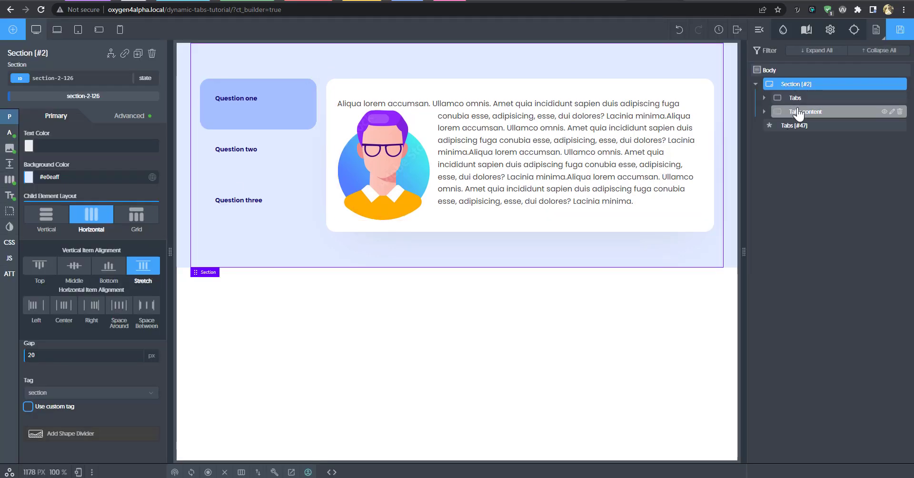
{"action": "left_click", "coordinate": [799, 113]}
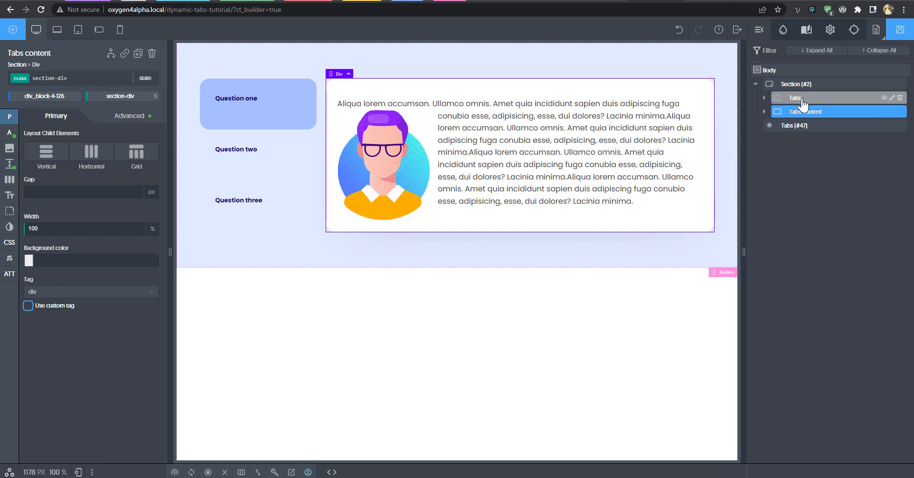
{"action": "left_click", "coordinate": [807, 97]}
{"action": "left_click", "coordinate": [808, 86]}
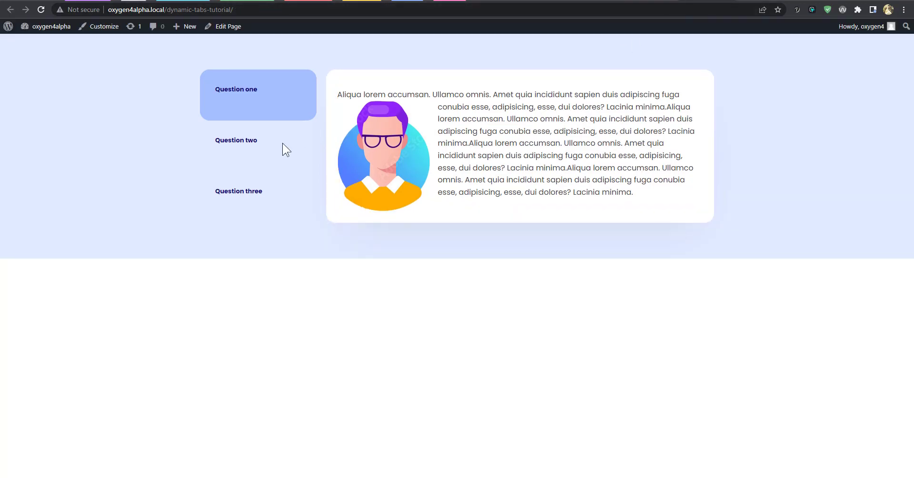
{"action": "left_click", "coordinate": [244, 164]}
Step: Switch repeatedly among Question one, two and three, finishing with Question two's bearded-avatar answer
{"action": "left_click", "coordinate": [238, 180]}
{"action": "left_click", "coordinate": [264, 111]}
{"action": "left_click", "coordinate": [265, 99]}
{"action": "left_click", "coordinate": [256, 141]}
{"action": "left_click", "coordinate": [260, 181]}
{"action": "left_click", "coordinate": [262, 145]}
{"action": "left_click", "coordinate": [269, 98]}
{"action": "left_click", "coordinate": [255, 143]}
{"action": "left_click", "coordinate": [249, 169]}
{"action": "left_click", "coordinate": [261, 138]}
{"action": "left_click", "coordinate": [266, 95]}
{"action": "left_click", "coordinate": [260, 143]}
{"action": "left_click", "coordinate": [267, 179]}
{"action": "left_click", "coordinate": [269, 98]}
{"action": "left_click", "coordinate": [285, 143]}
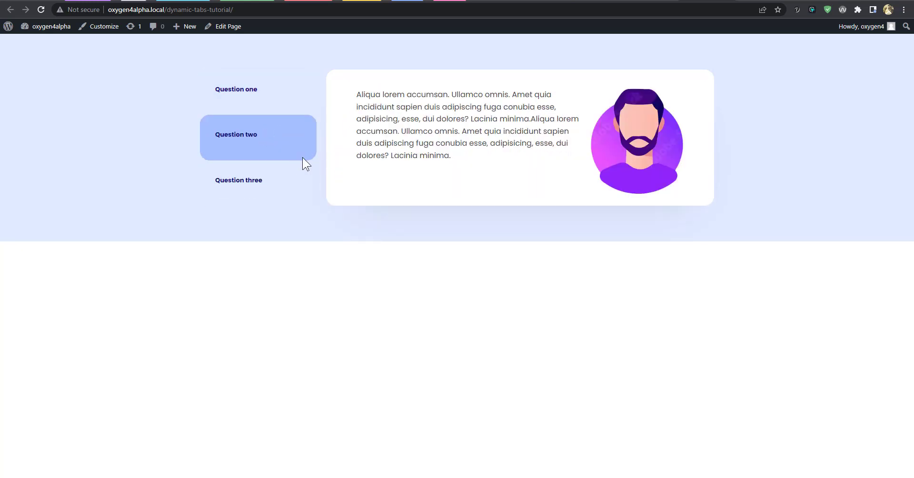